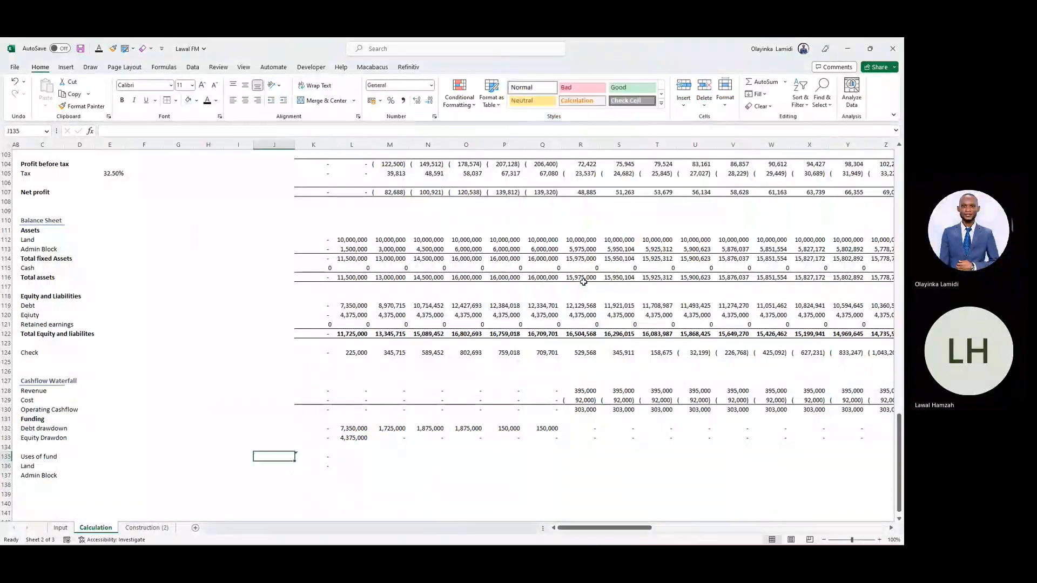
- Check which cell the Uses of fund formula in K135 refers to, and clear that formula
key("Right")
key("F2")
key("Escape")
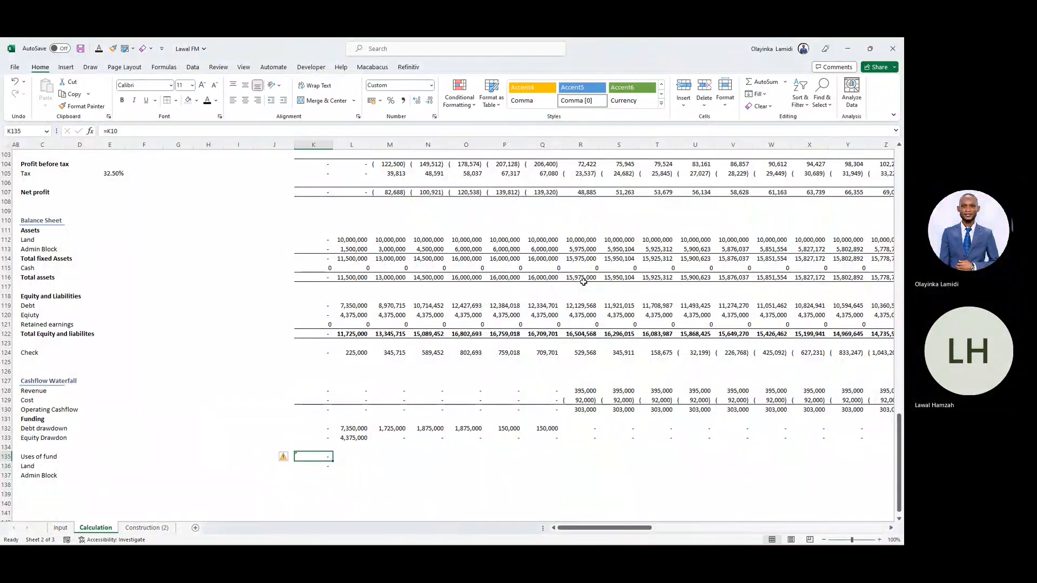
key("ctrl+bracketleft")
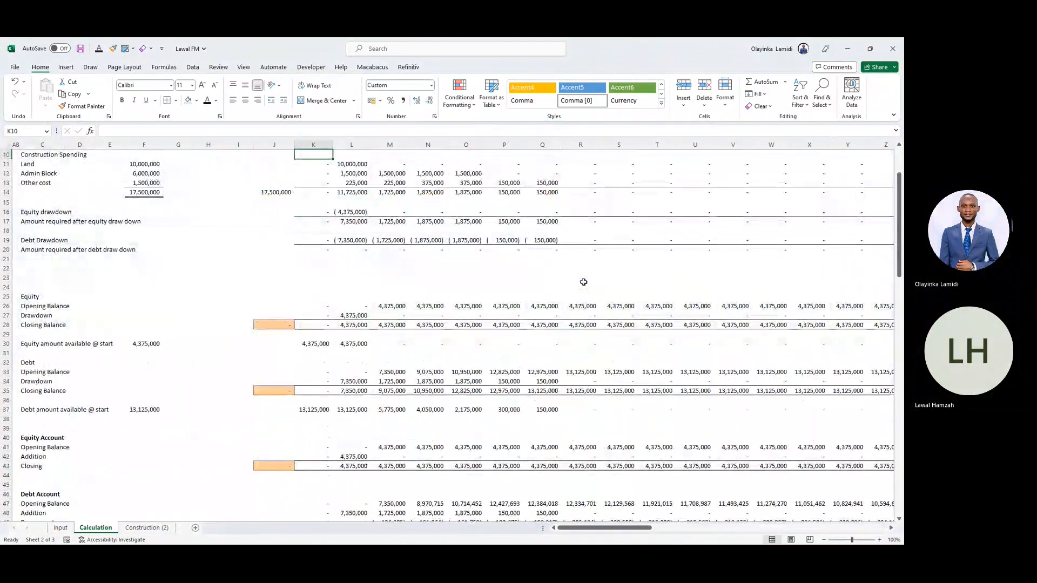
key("Down")
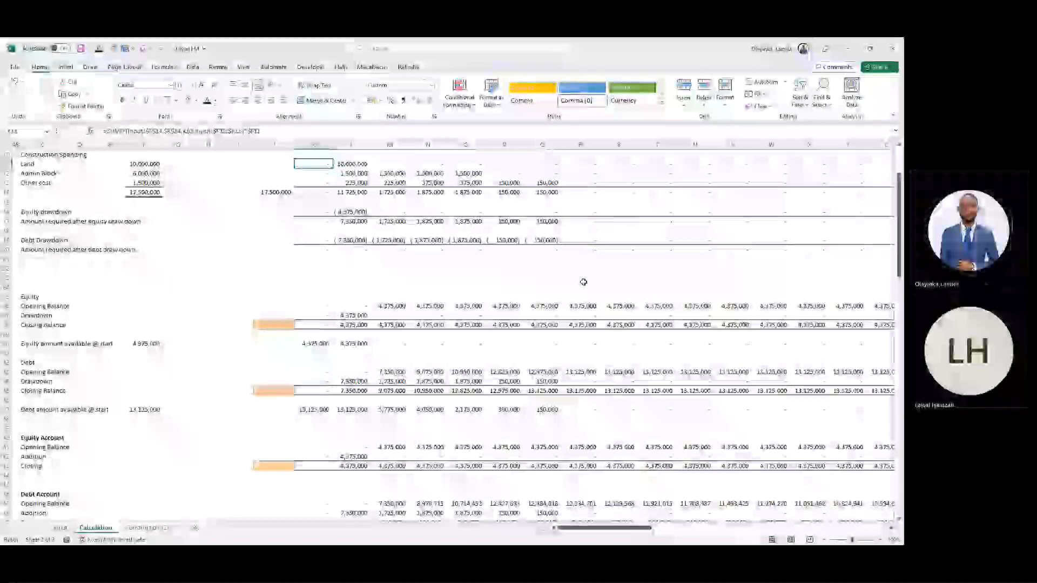
key("Up")
key("ctrl+bracketright")
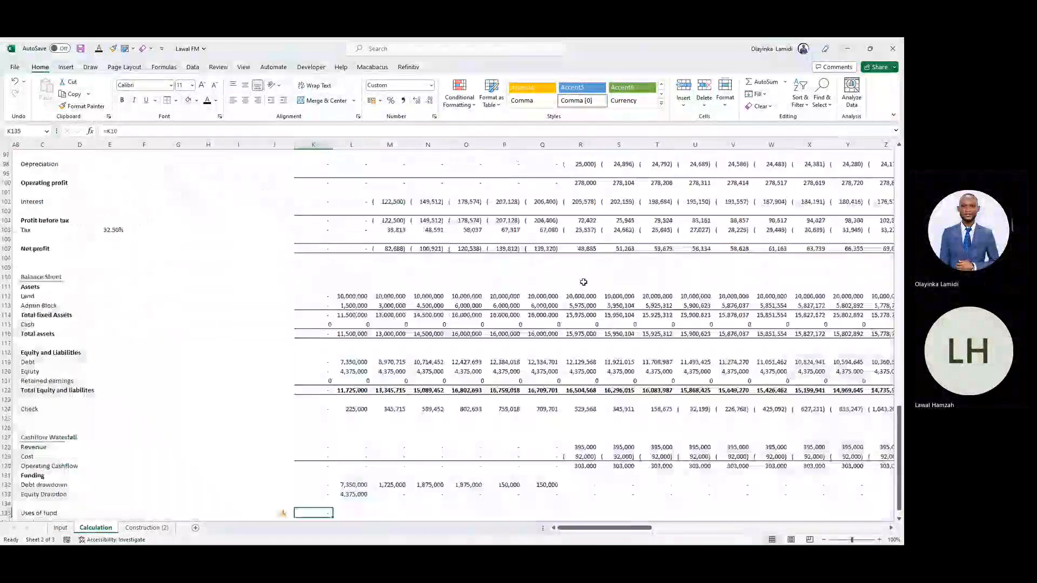
key("Down")
key("Down")
key("Down")
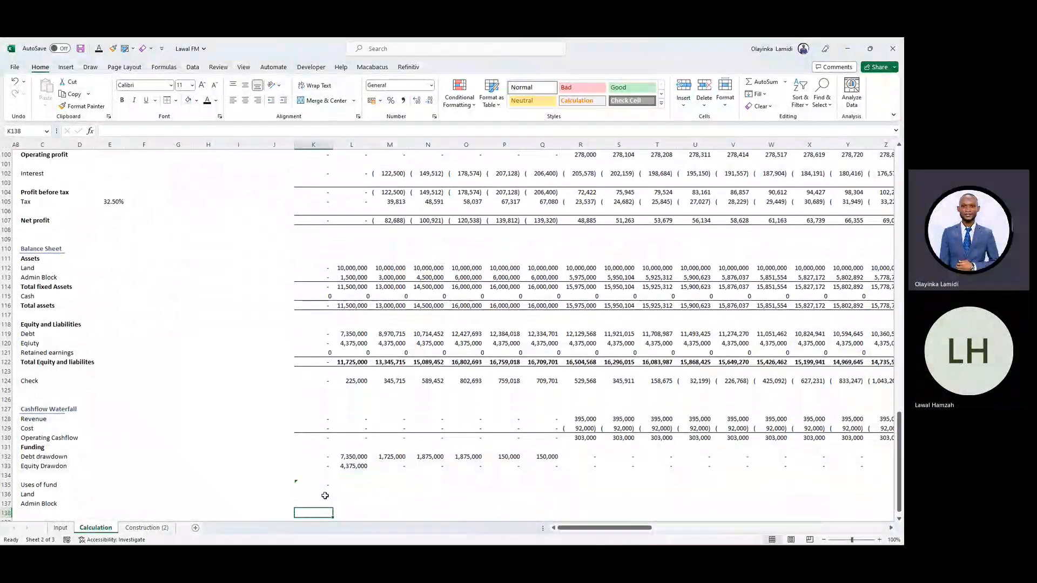
key("Up")
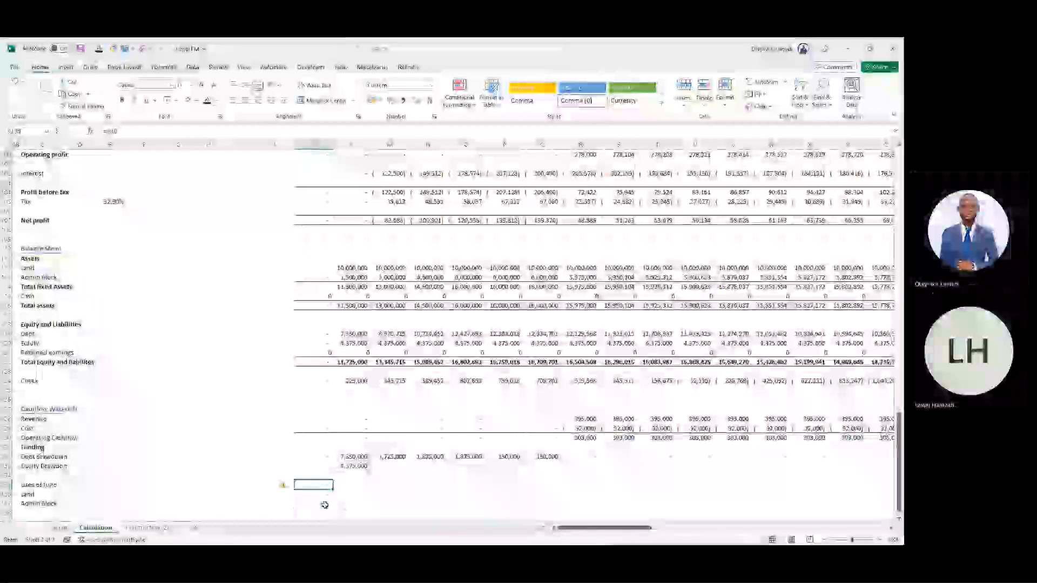
key("Delete")
- Fill the Land and Admin Block formulas in K136:K137 across all the timeline columns
key("Down")
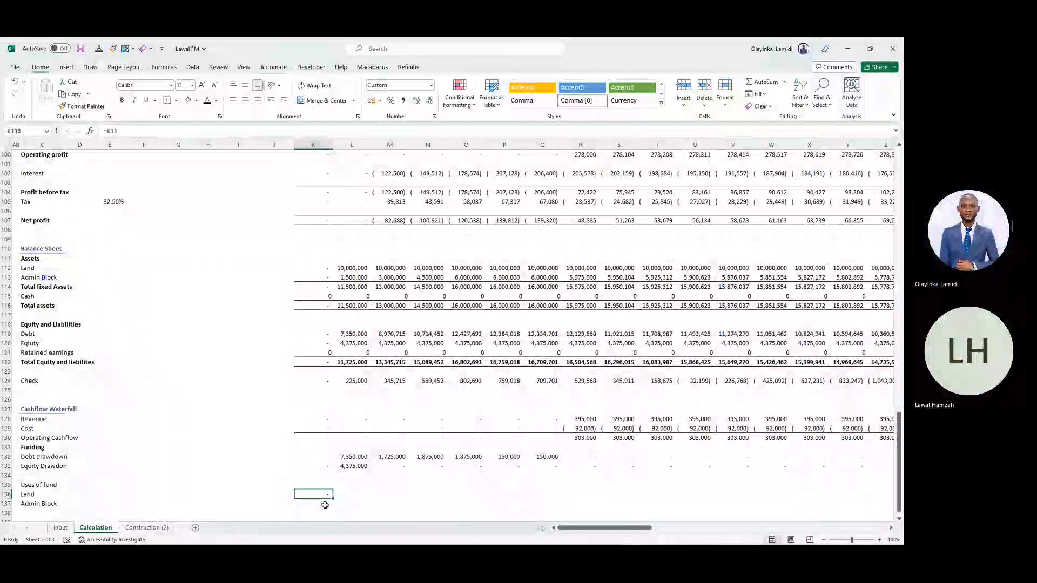
key("Right")
key("Left")
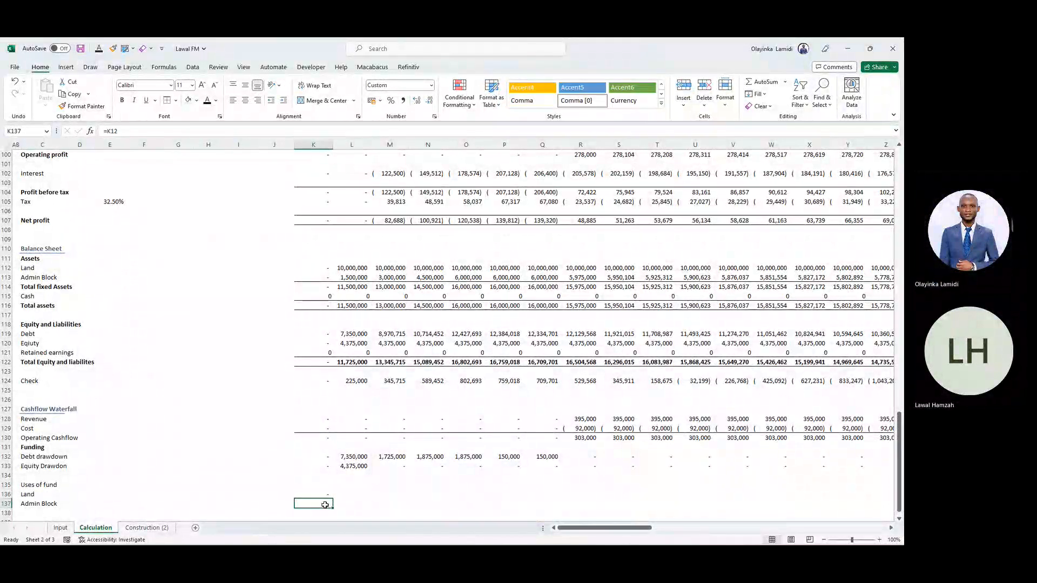
key("shift+Up")
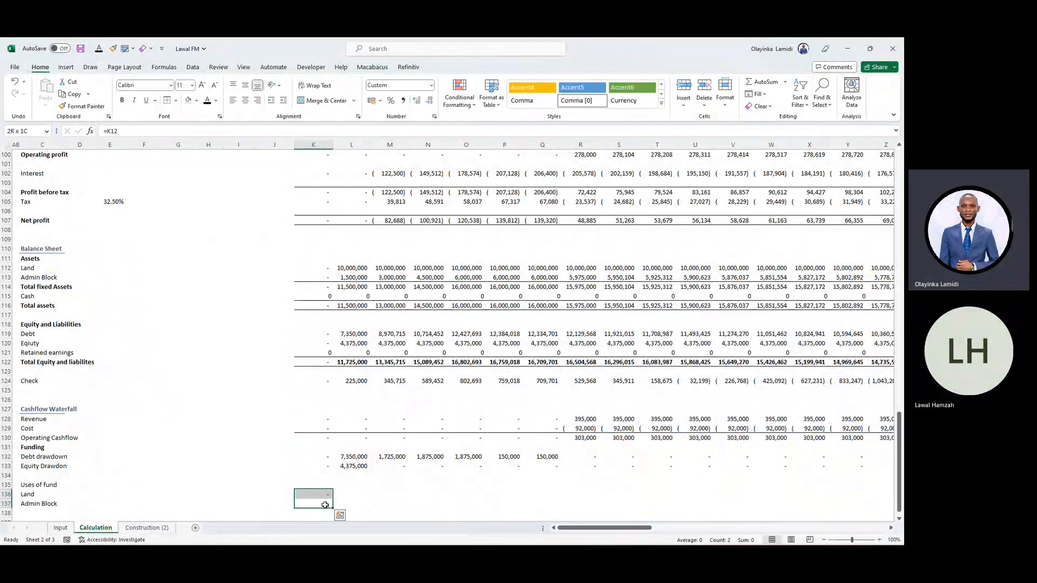
key("ctrl+shift+Right")
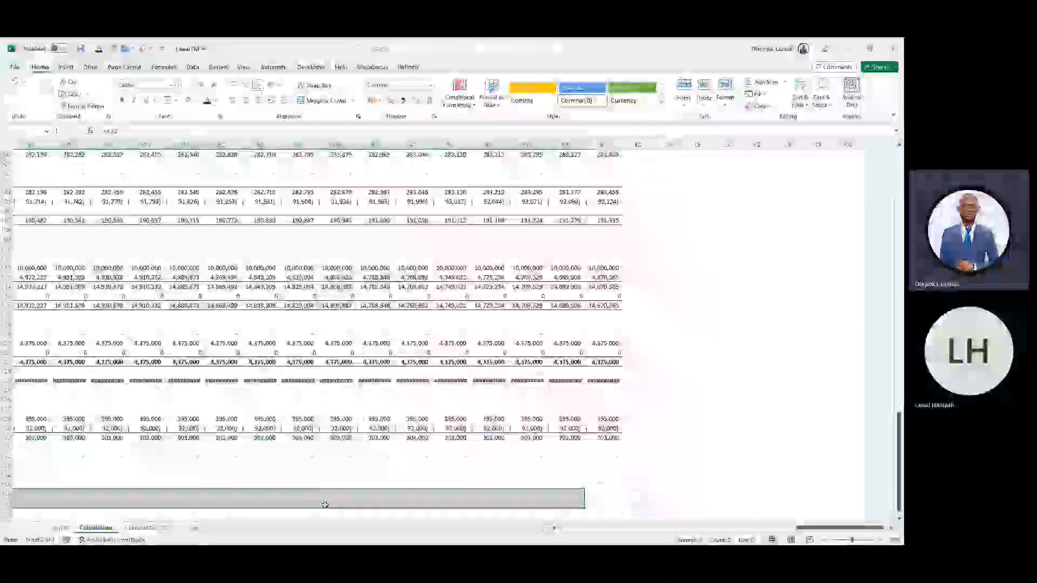
key("shift+Right")
key("ctrl+r")
key("Left")
key("Left")
key("Left")
key("Left")
key("Left")
key("Left")
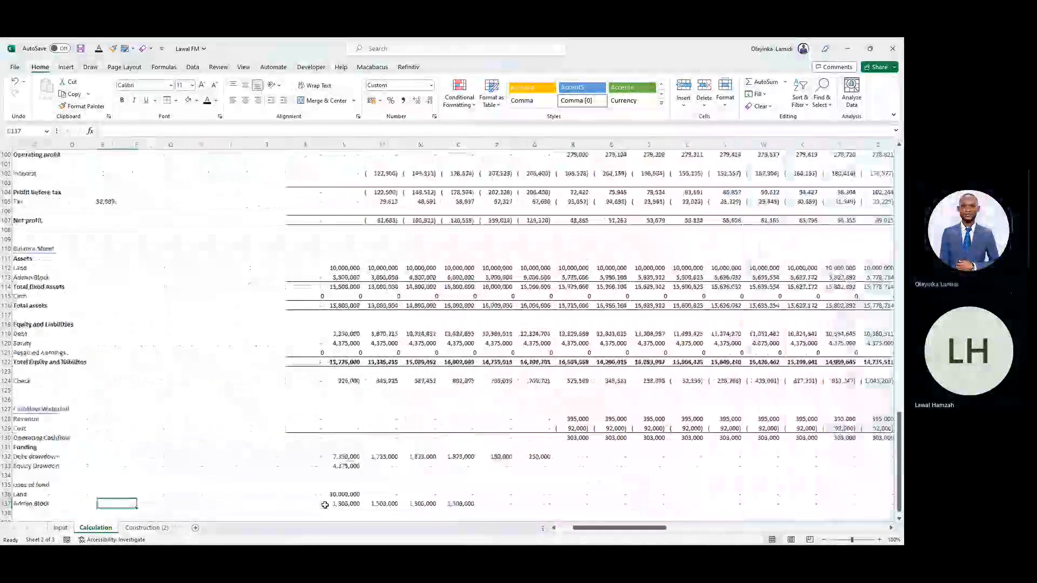
key("ctrl+Right")
key("ctrl+Left")
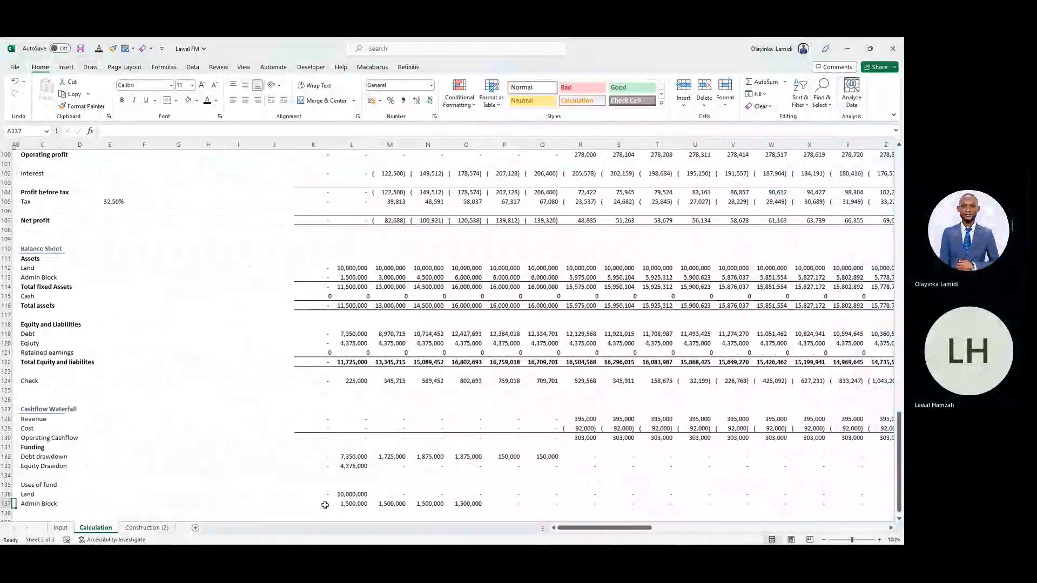
- Add the row labels Capex in C139 and Tax in C140 below the uses of fund
key("Down")
key("Down")
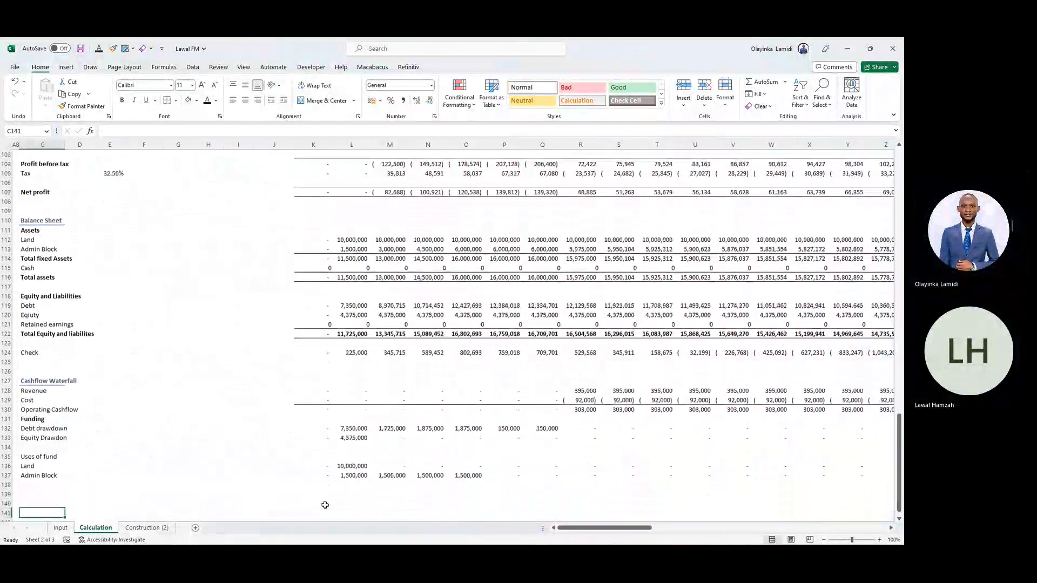
key("Up")
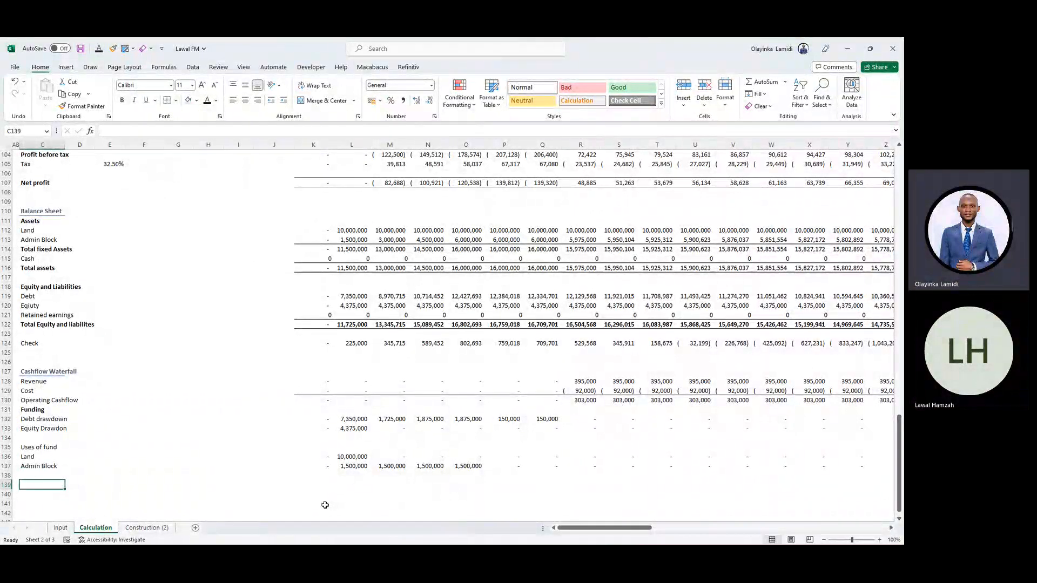
type("Caprx")
key("Return")
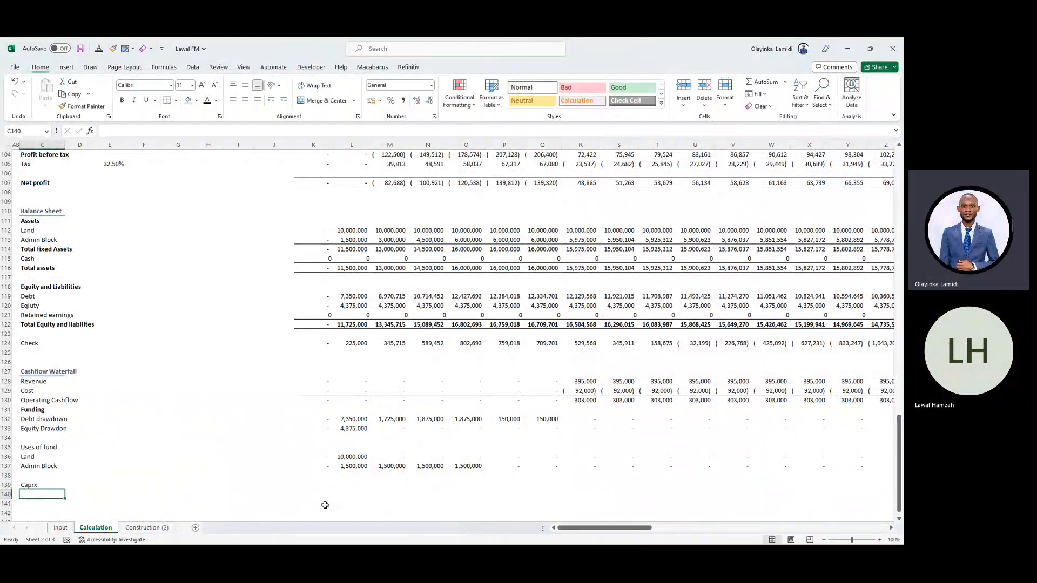
key("F2")
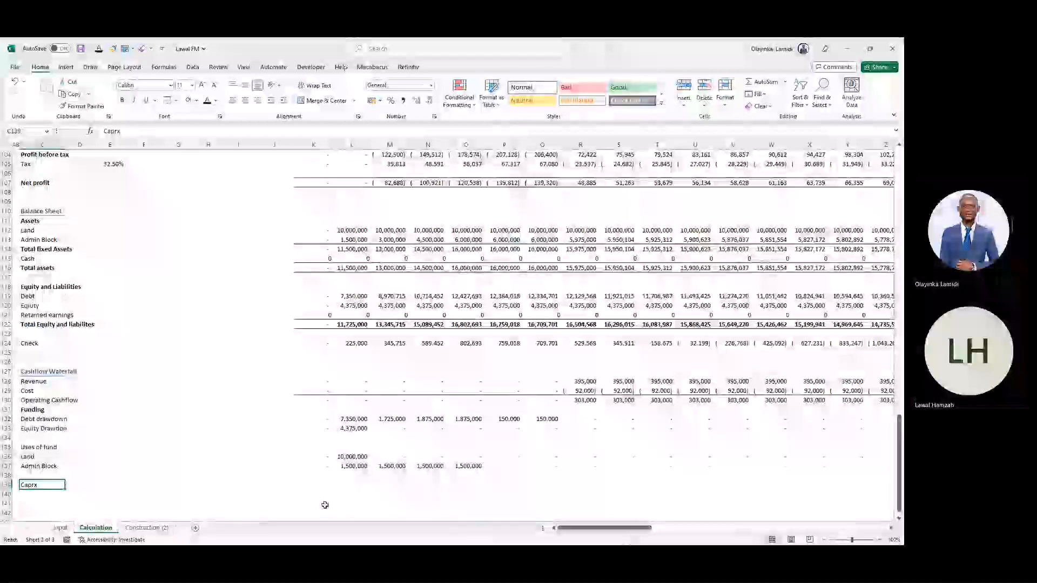
key("BackSpace")
key("BackSpace")
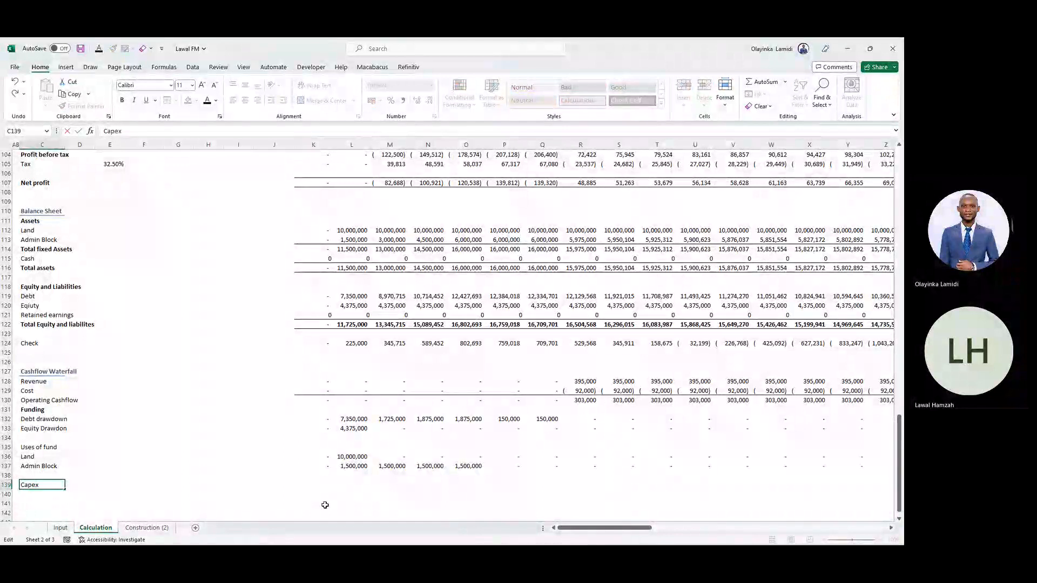
key("Return")
type("T")
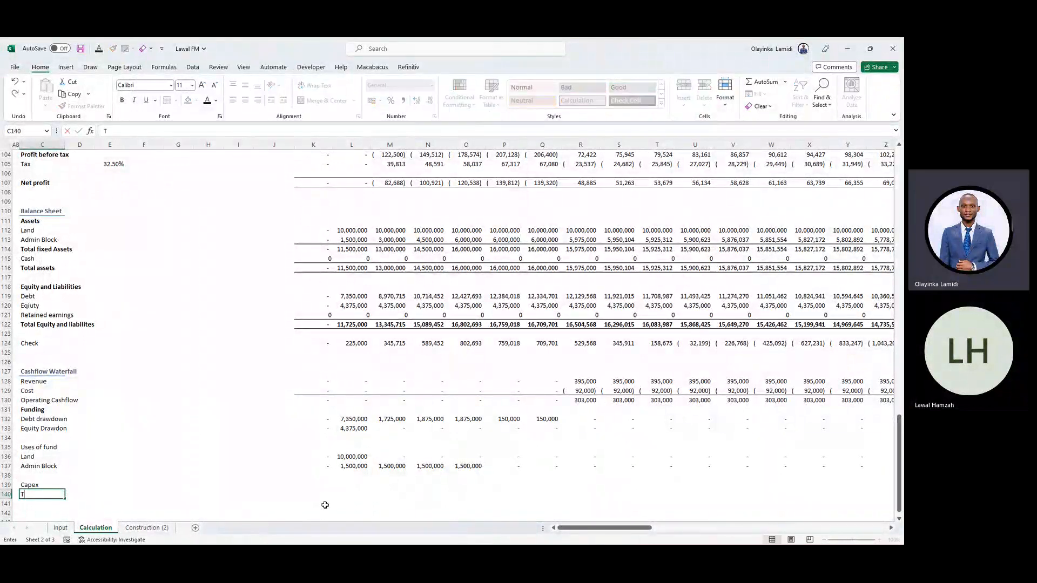
key("Return")
- Make the Uses of fund heading in C135 bold
key("Right")
key("Right")
key("Right")
key("Right")
key("Right")
key("Right")
key("Right")
key("Right")
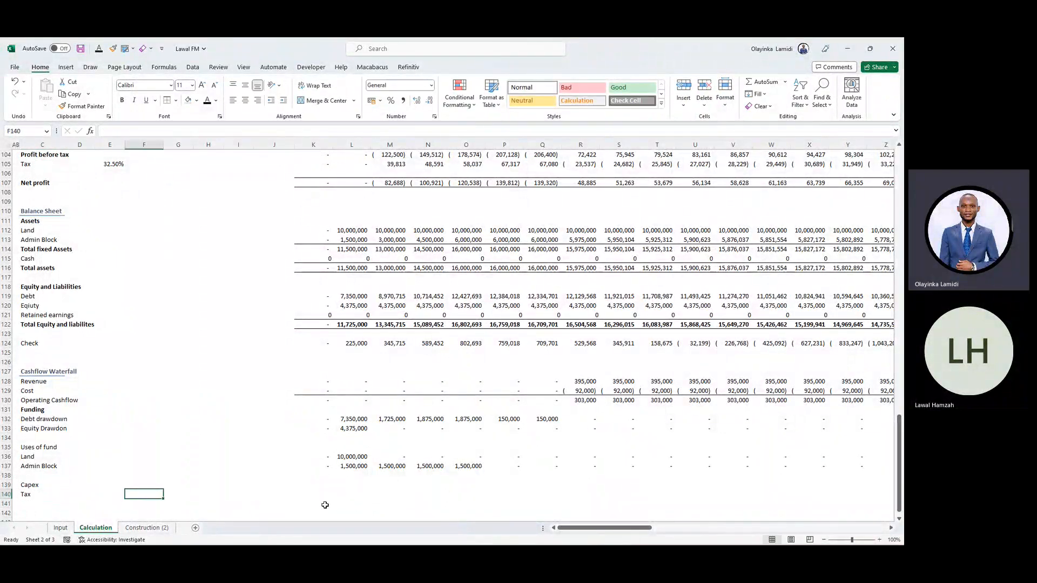
key("Up")
key("Up")
key("Up")
key("Up")
key("Up")
key("Up")
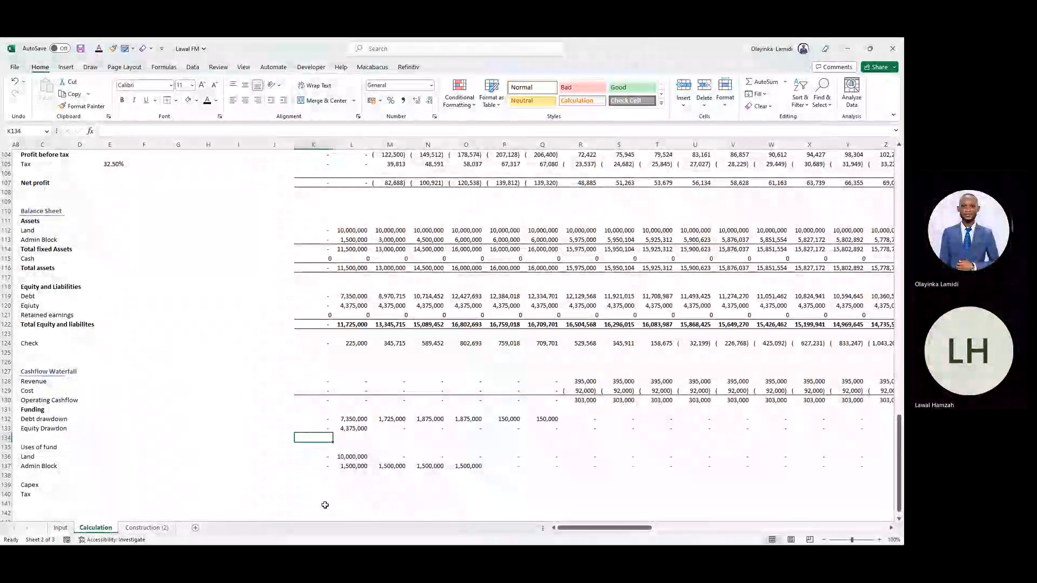
key("Down")
key("ctrl+Left")
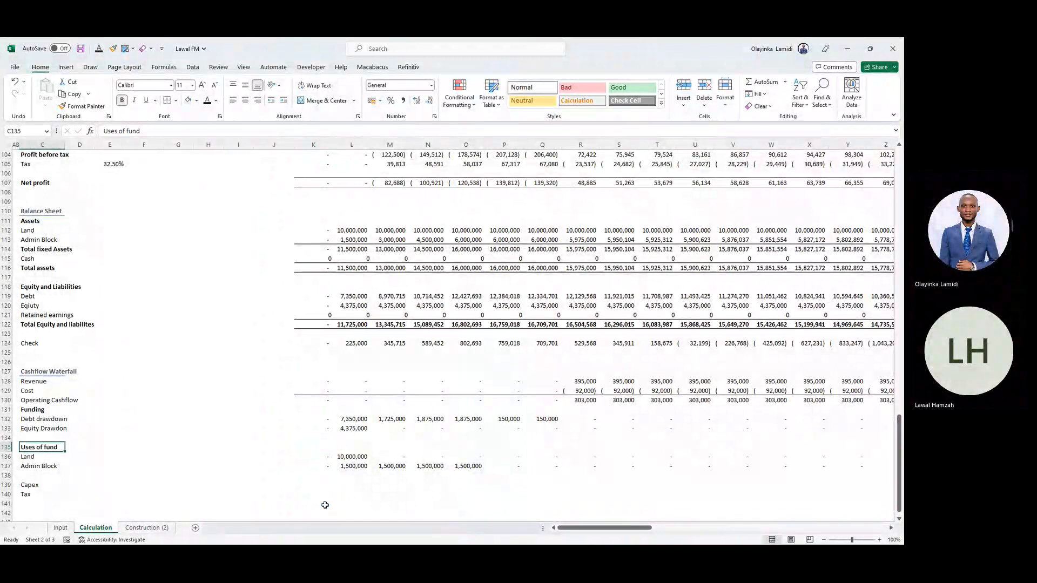
- Enter 0 as the Capex value in K139
key("Down")
key("Down")
key("Right")
key("Right")
key("Right")
key("Right")
key("Right")
key("Right")
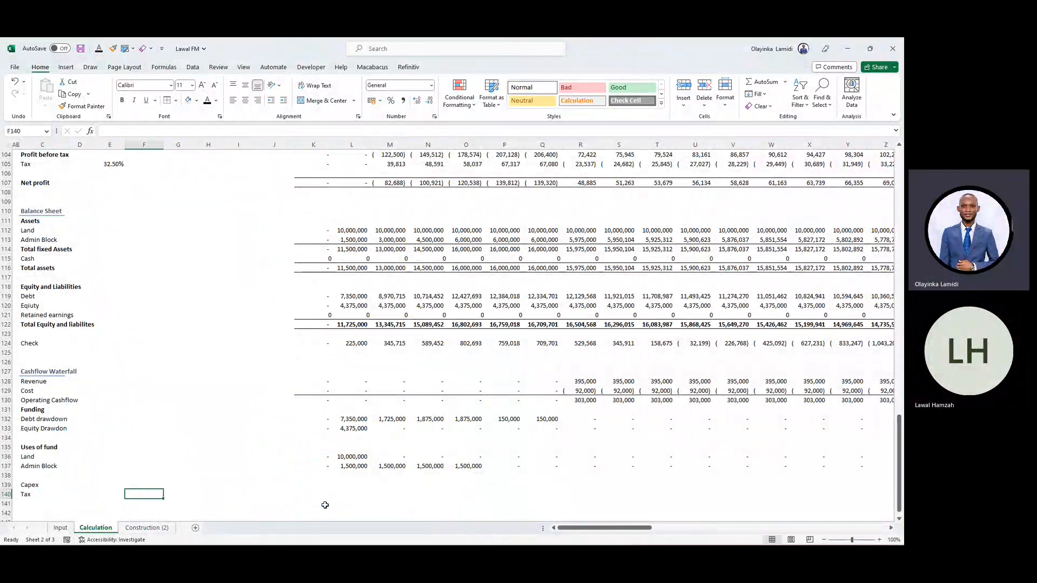
key("Right")
key("Right")
key("Up")
type("0")
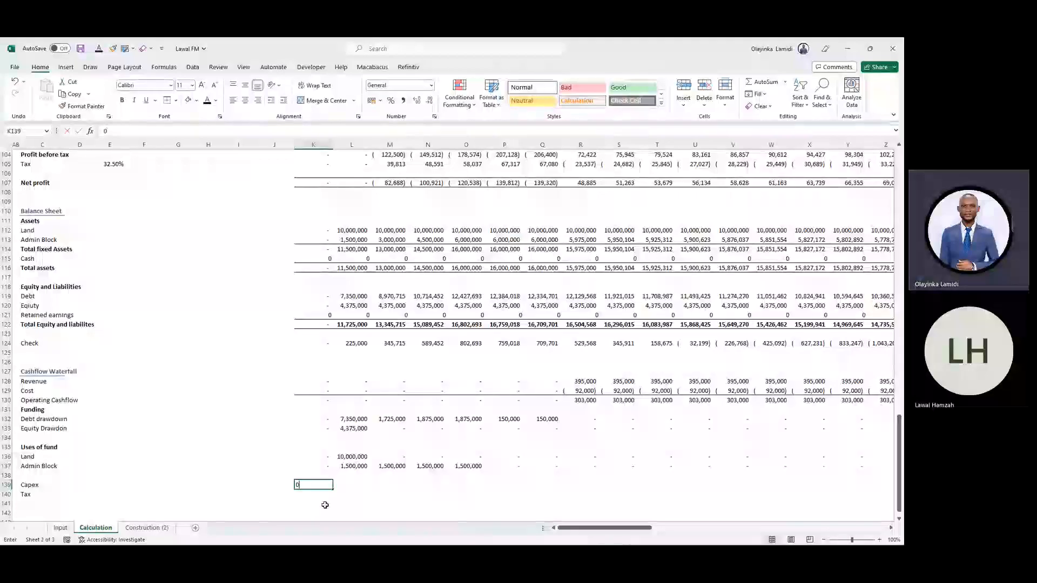
key("Return")
- Link the cashflow Tax cell K140 to the income statement tax with =K105
type("=")
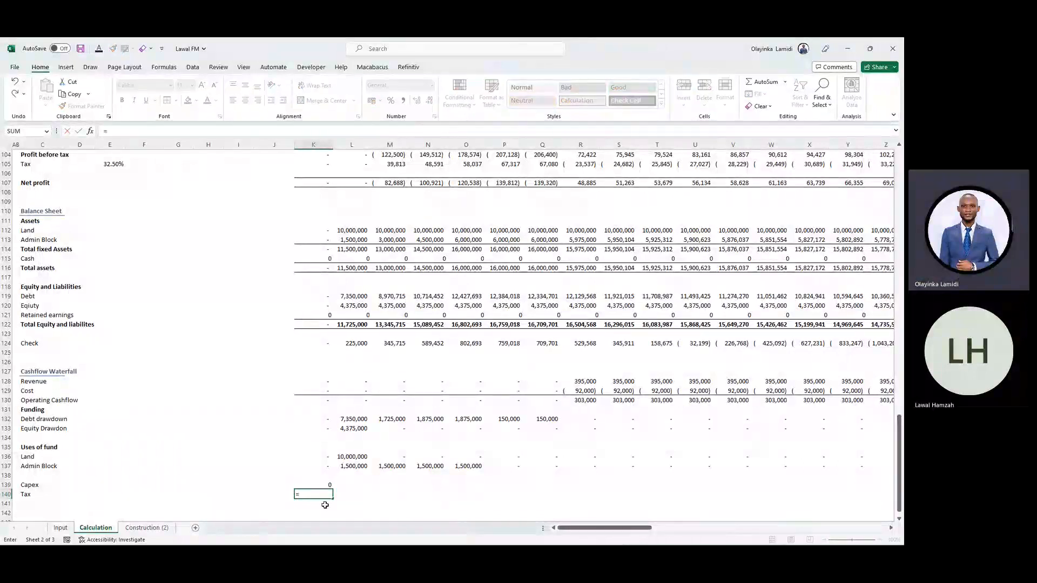
key("Up")
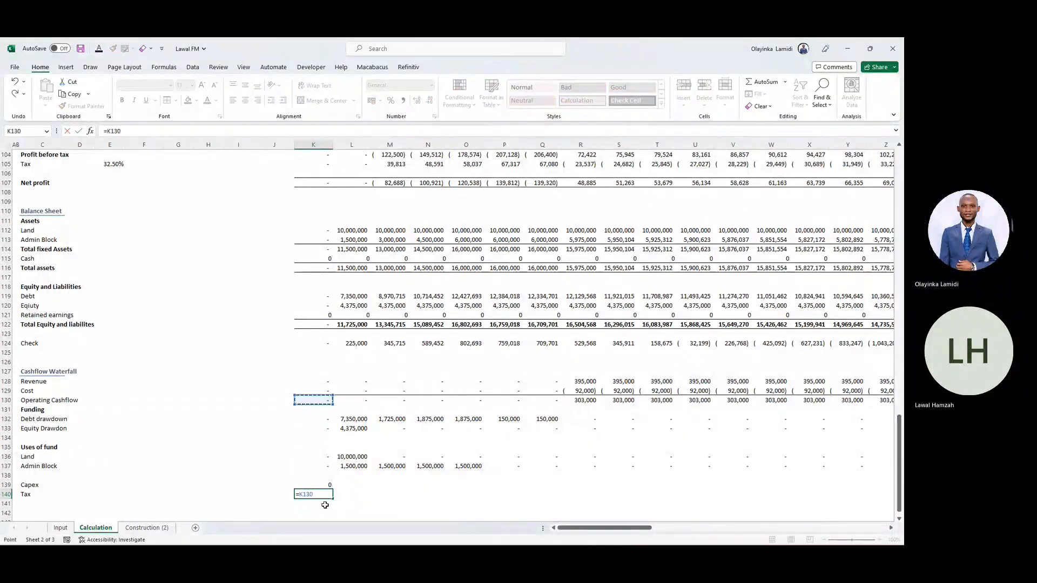
key("Up")
key("Up")
key("Up")
key("Up")
key("Up")
key("Up")
key("Up")
key("Up")
key("Up")
key("Up")
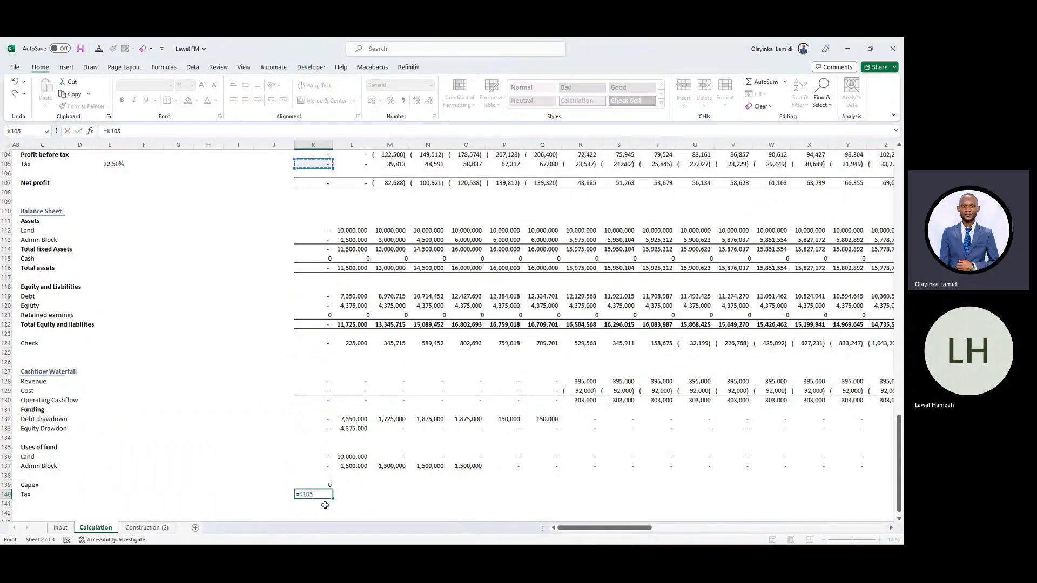
key("Return")
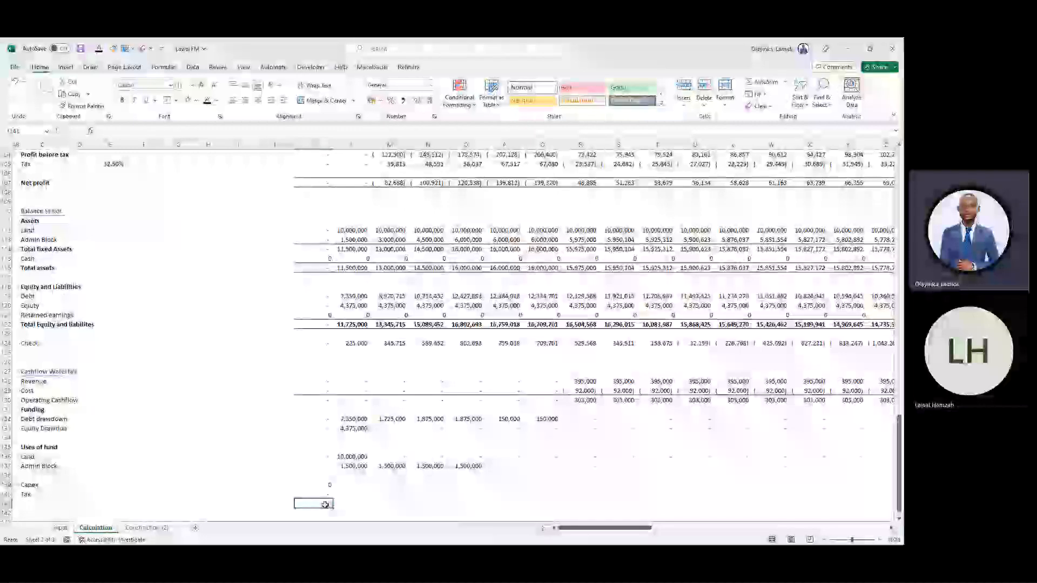
key("Home")
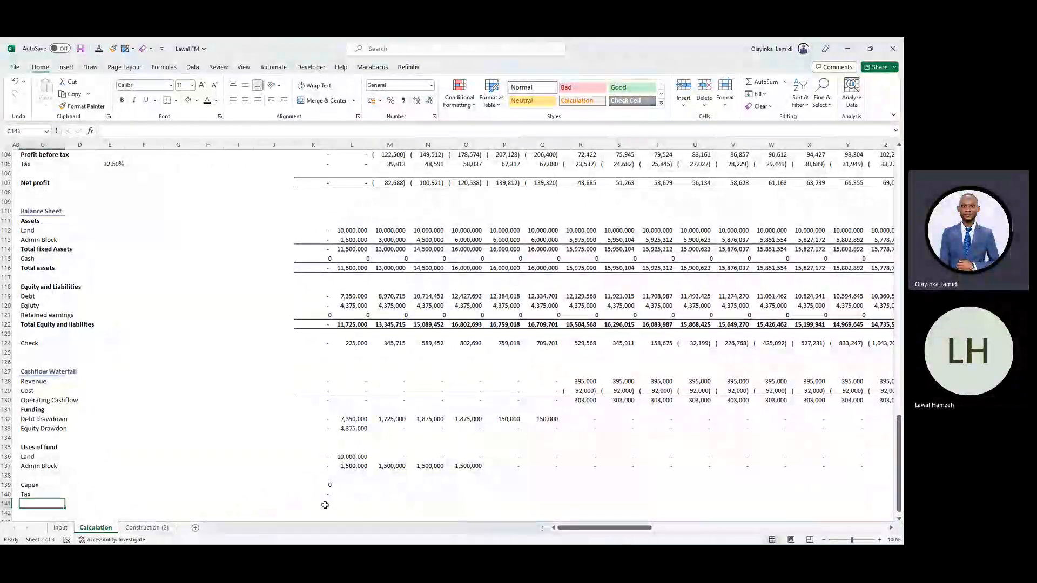
type("Total")
key("BackSpace")
key("BackSpace")
key("BackSpace")
key("BackSpace")
key("BackSpace")
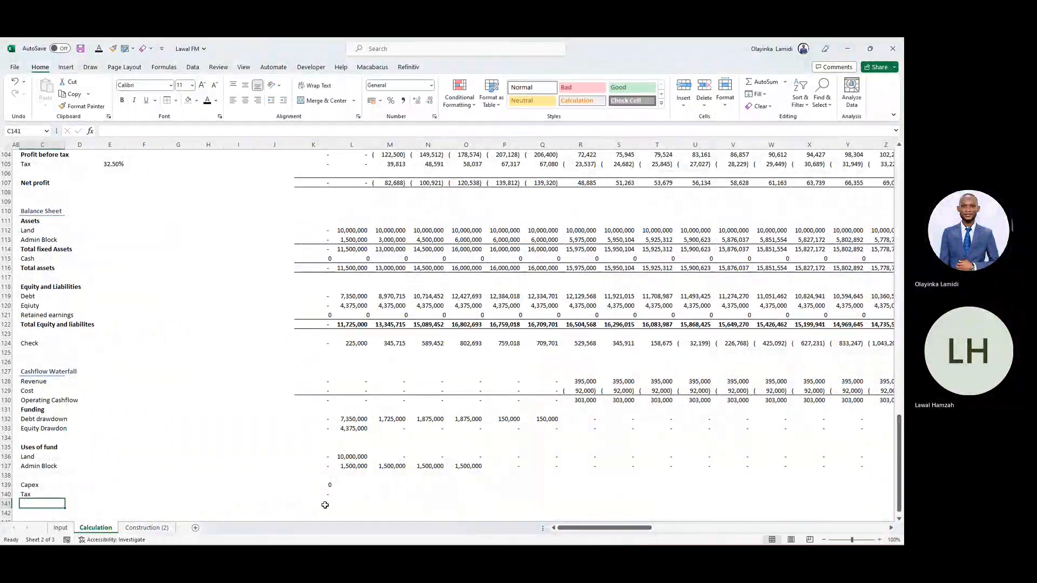
- Label C141 "Cashflow available for debt service" and make it bold
type("Capexow a")
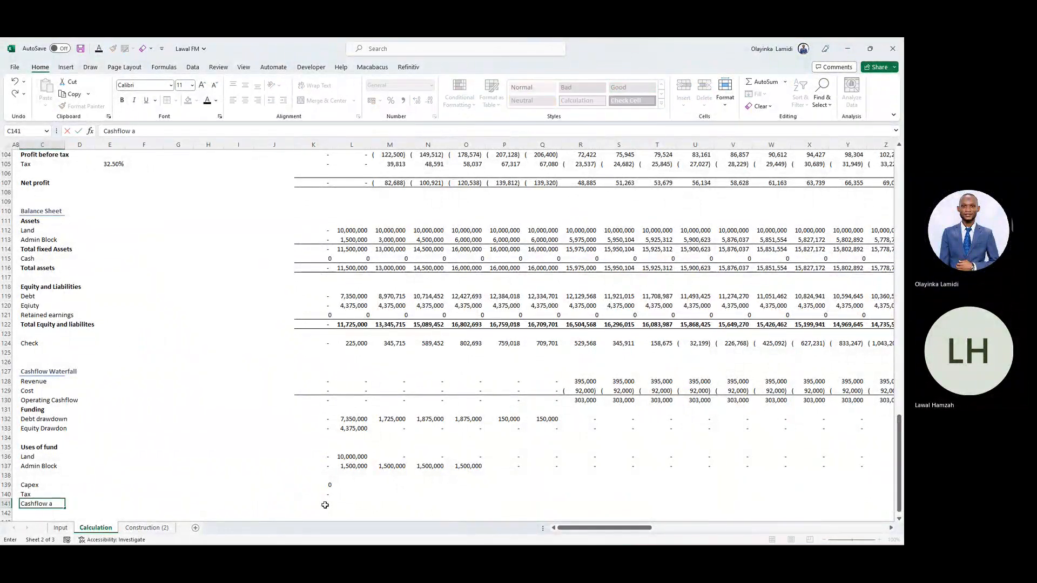
type("vailable for")
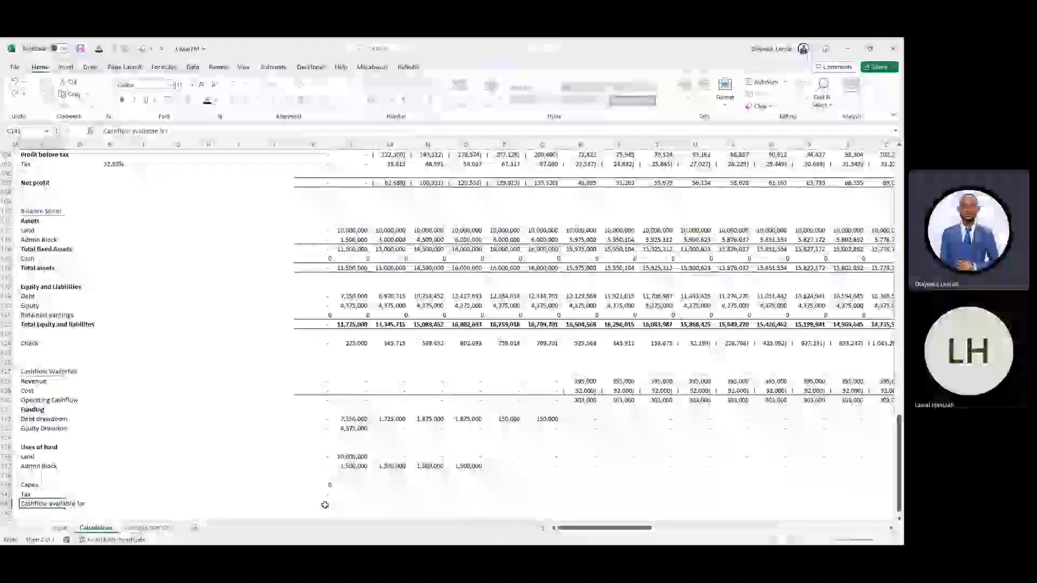
type(" debt service")
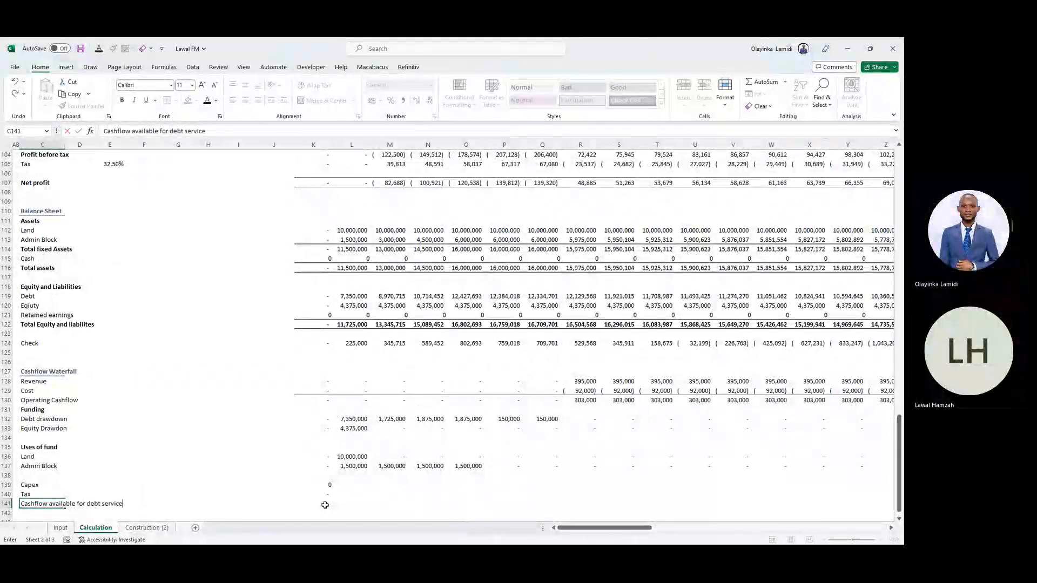
key("ctrl+Return")
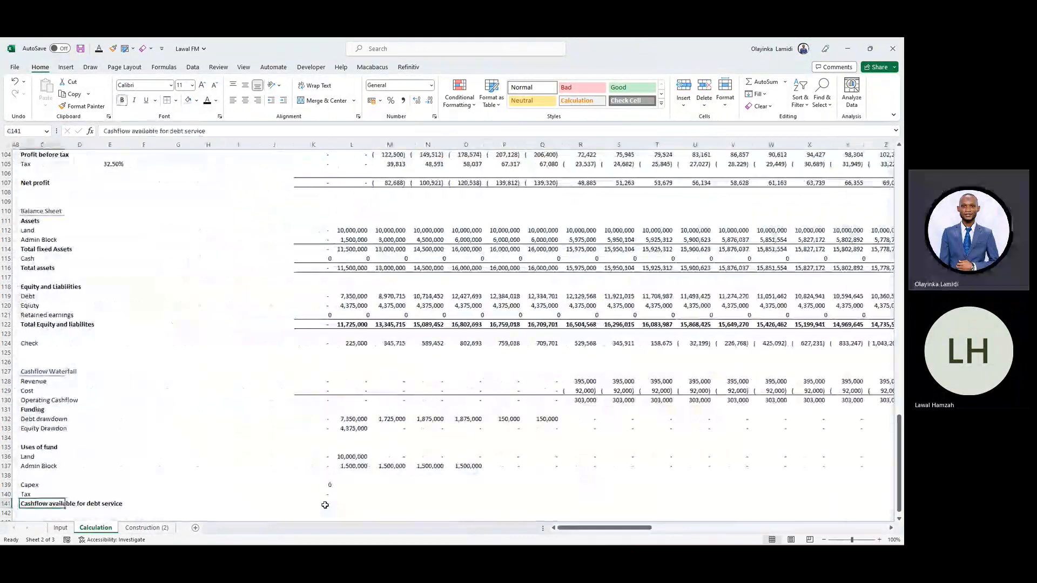
- Calculate cashflow available for debt service in K141 with =SUM(K139:K140,K136:K137,K132:K133,K130)
left_click(325, 505)
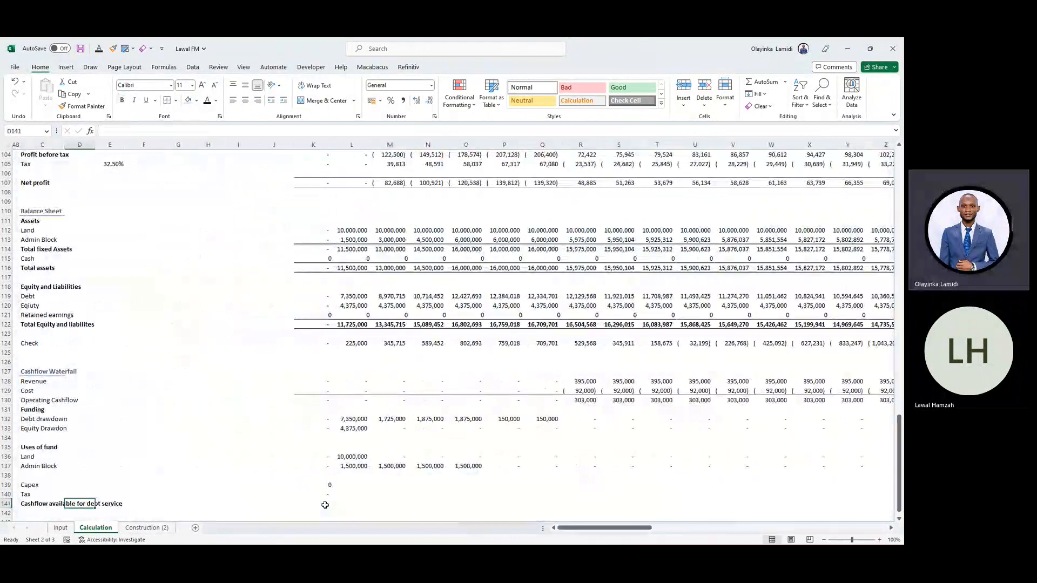
type("=sum")
key("Tab")
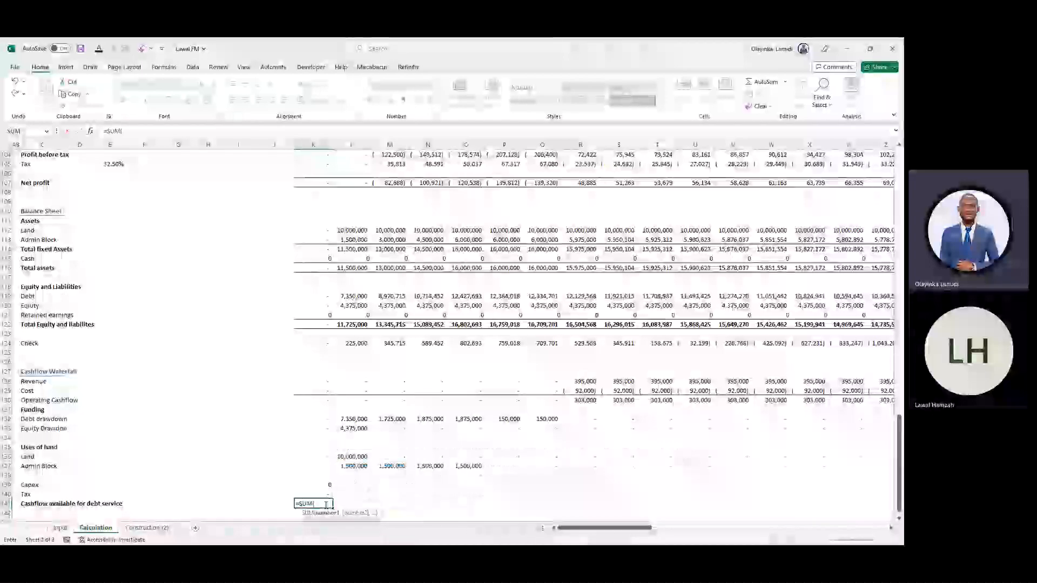
key("Up")
key("shift+Up")
type(",")
key("Up")
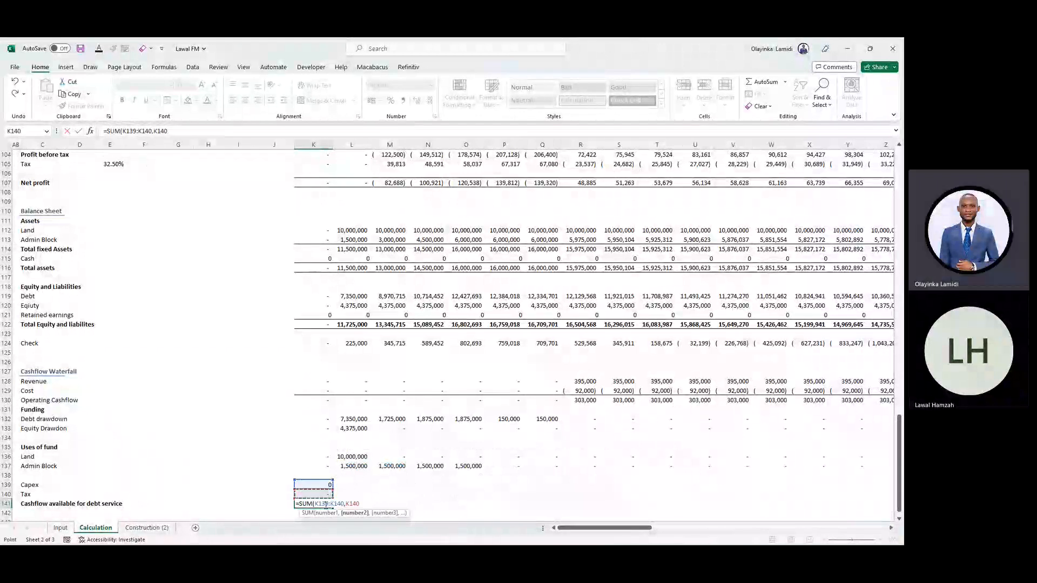
key("shift+Up")
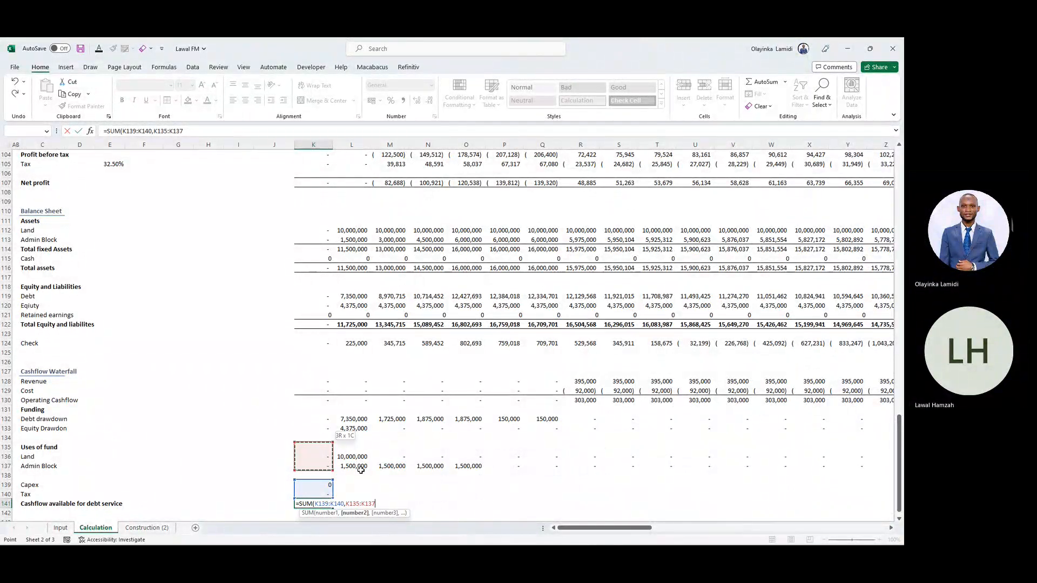
left_click(316, 456)
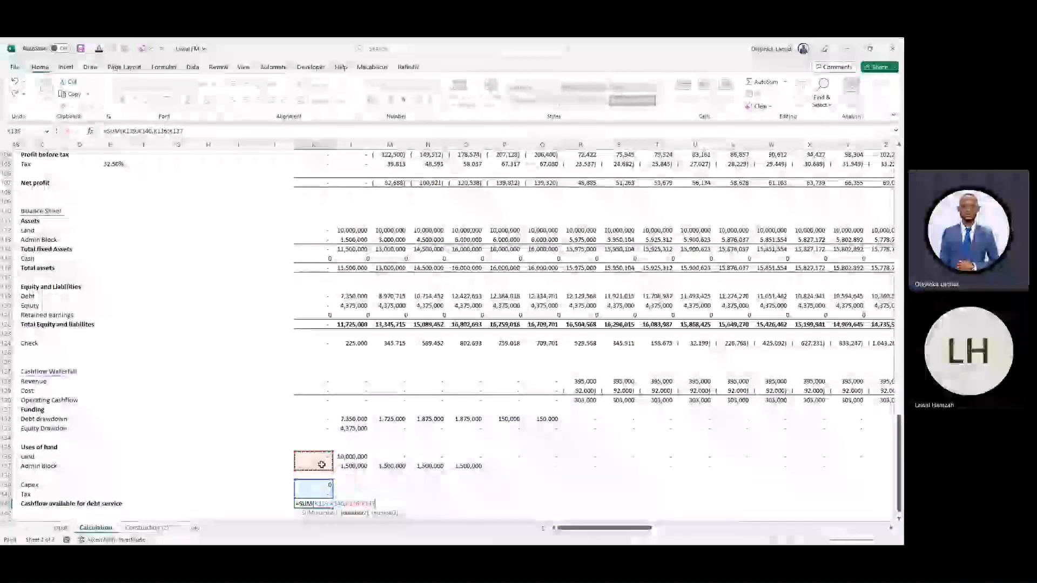
type(",")
left_click(322, 464)
key("Up")
key("Up")
key("Up")
key("Up")
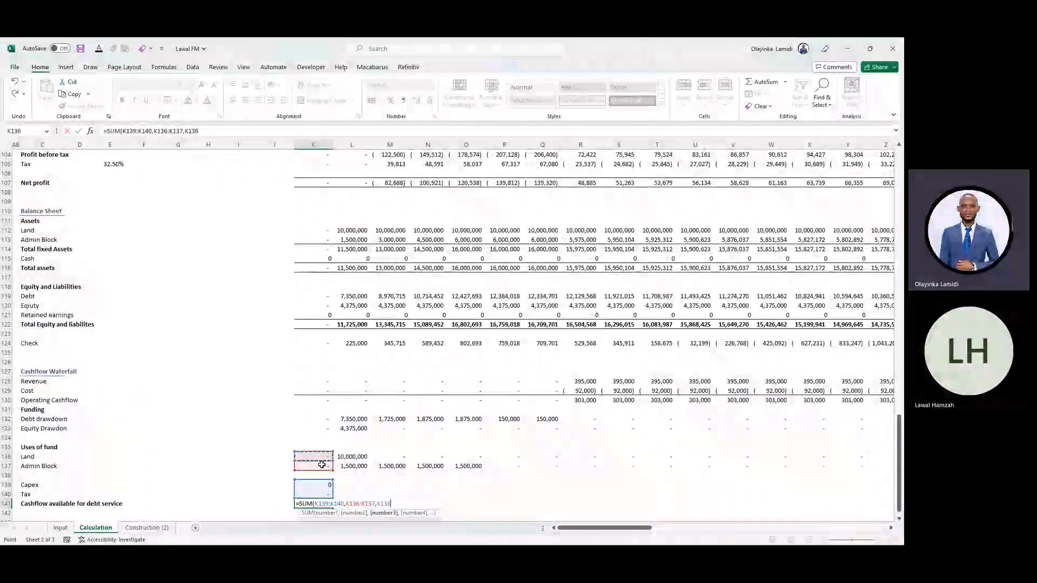
key("shift+Up")
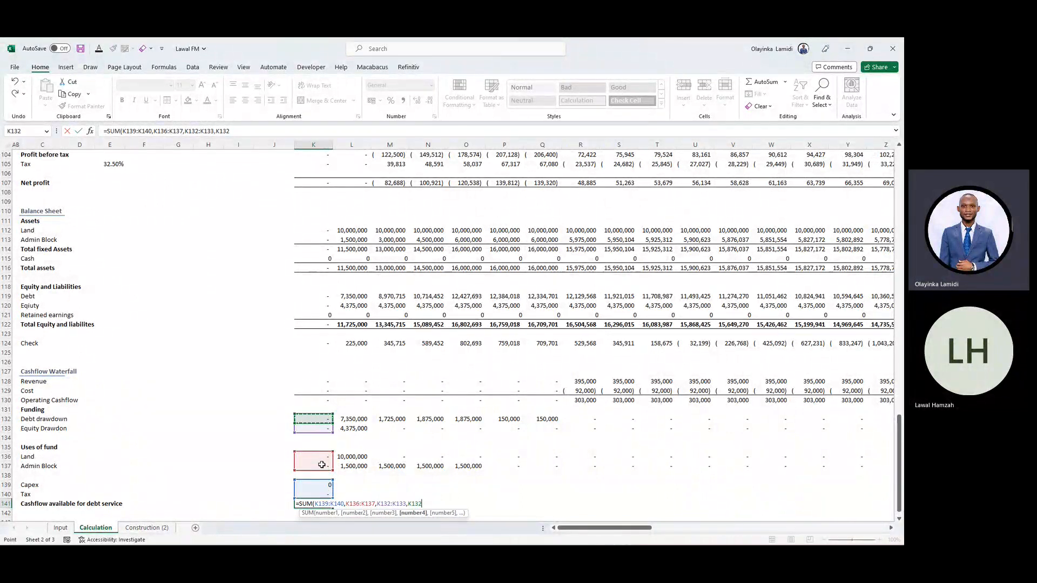
key("ctrl+Return")
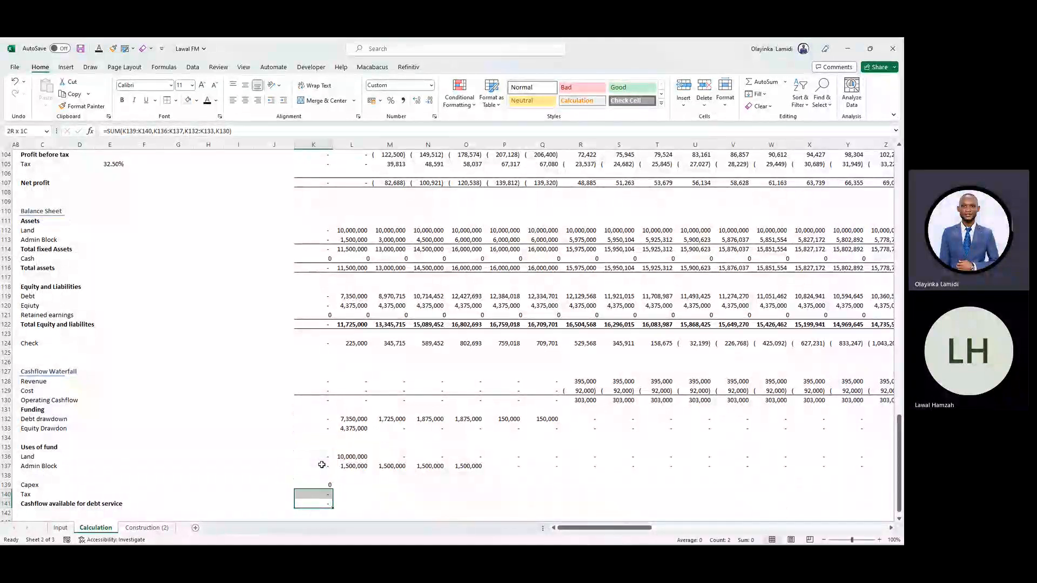
- Fill the Capex, Tax and Cashflow available for debt service cells K139:K141 across the timeline to column BY
key("shift+Up")
key("ctrl+shift+Right")
key("shift+Left")
key("shift+Left")
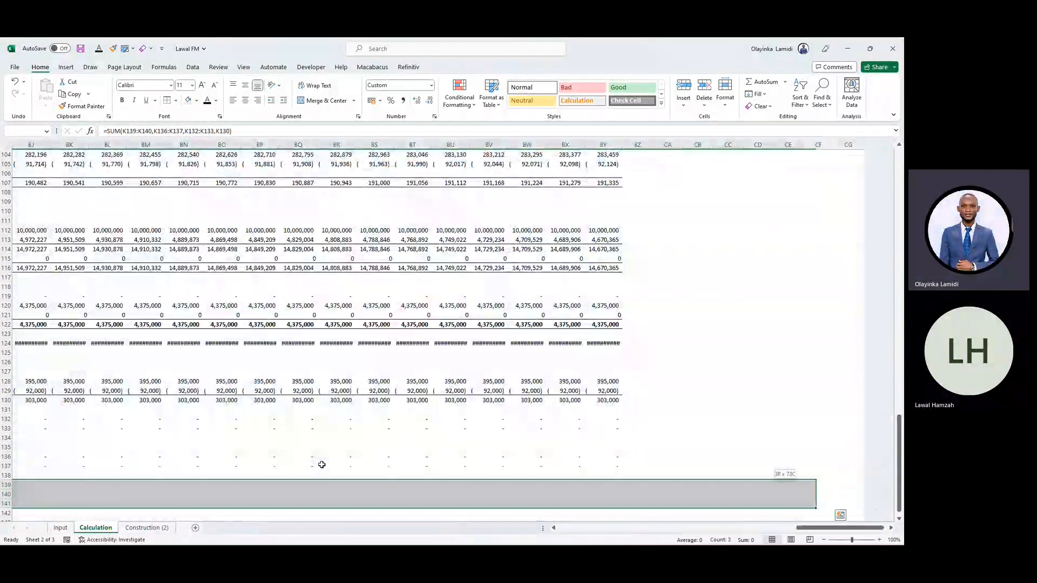
key("shift+Left")
key("shift+Left")
key("shift+Left")
key("shift+Left")
key("shift+Left")
key("shift+Left")
key("ctrl+r")
key("Left")
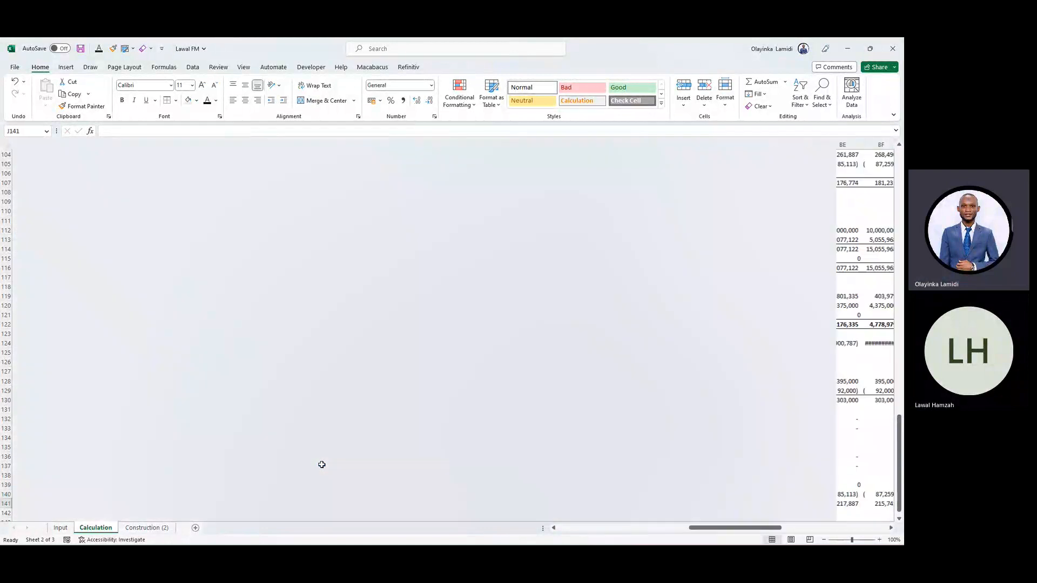
- Add a top border to the Cashflow available for debt service values from K141 to BY141
key("Right")
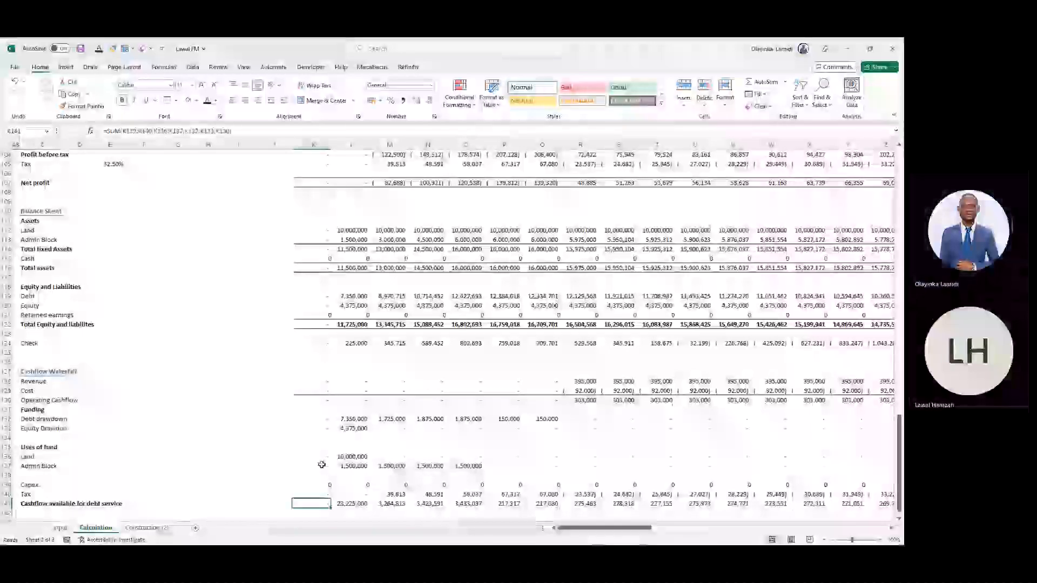
key("ctrl+shift+Right")
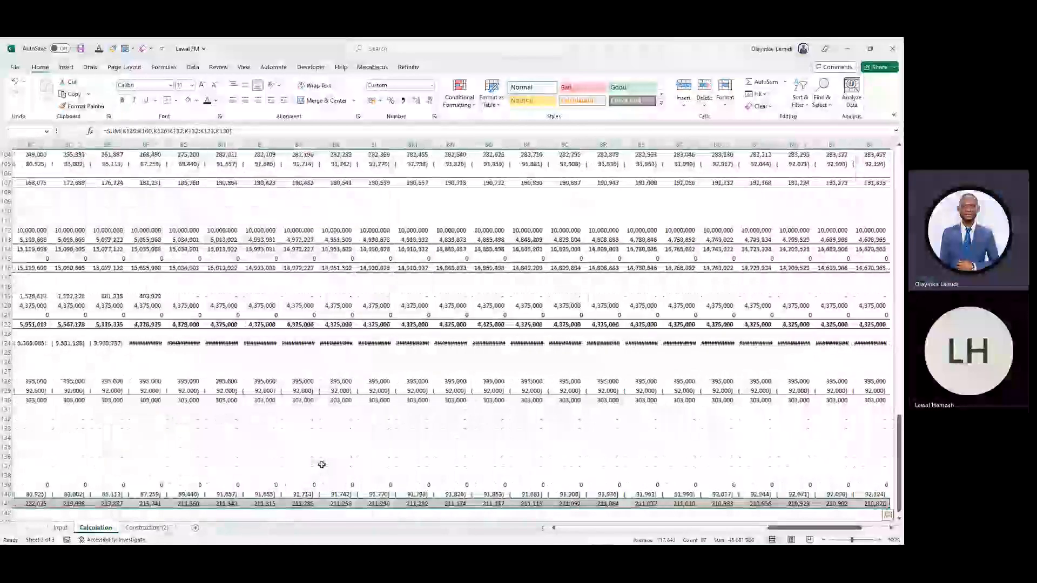
key("Home")
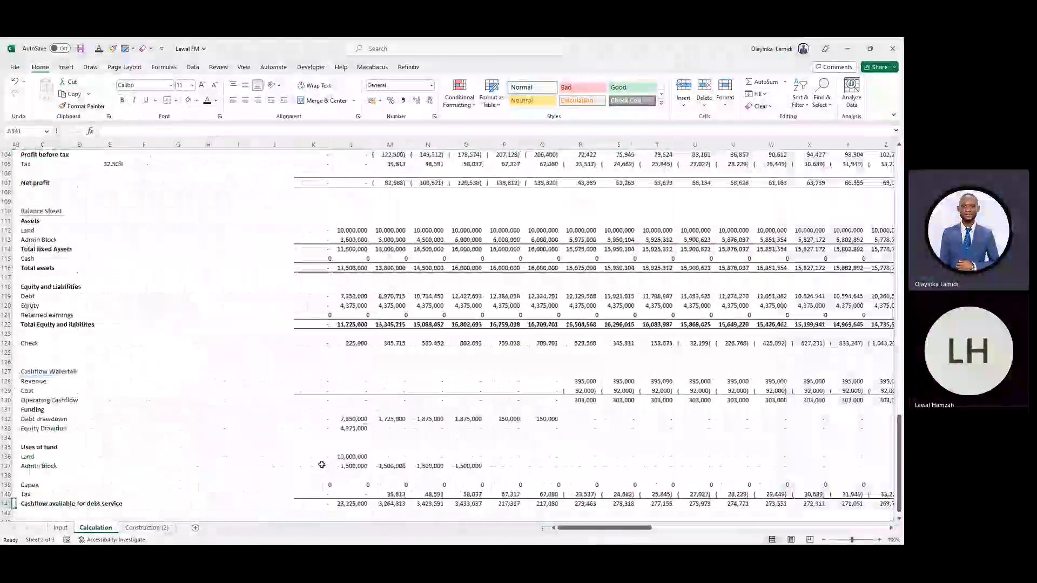
- Label C142 "Interest" and C143 "Principal repyament" below the cashflow available for debt service
key("ctrl+Right")
key("Down")
key("Down")
key("Down")
key("Down")
key("Up")
key("Up")
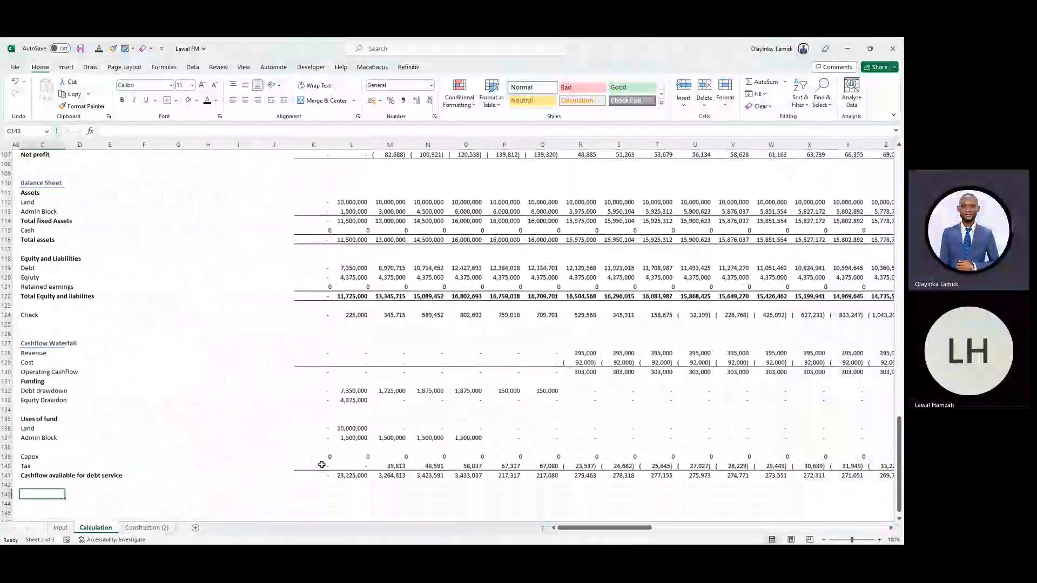
type("Interest")
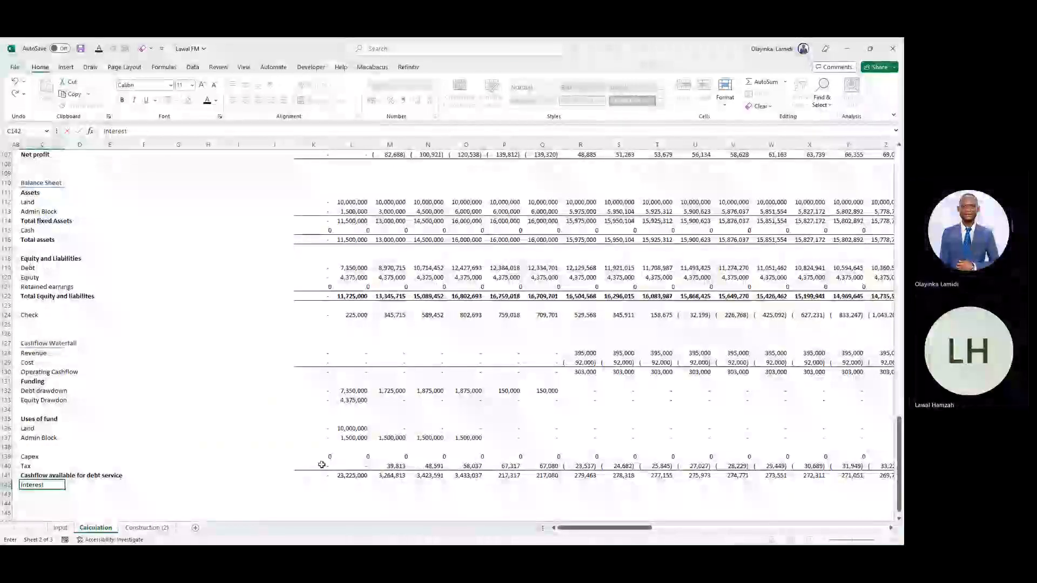
key("Return")
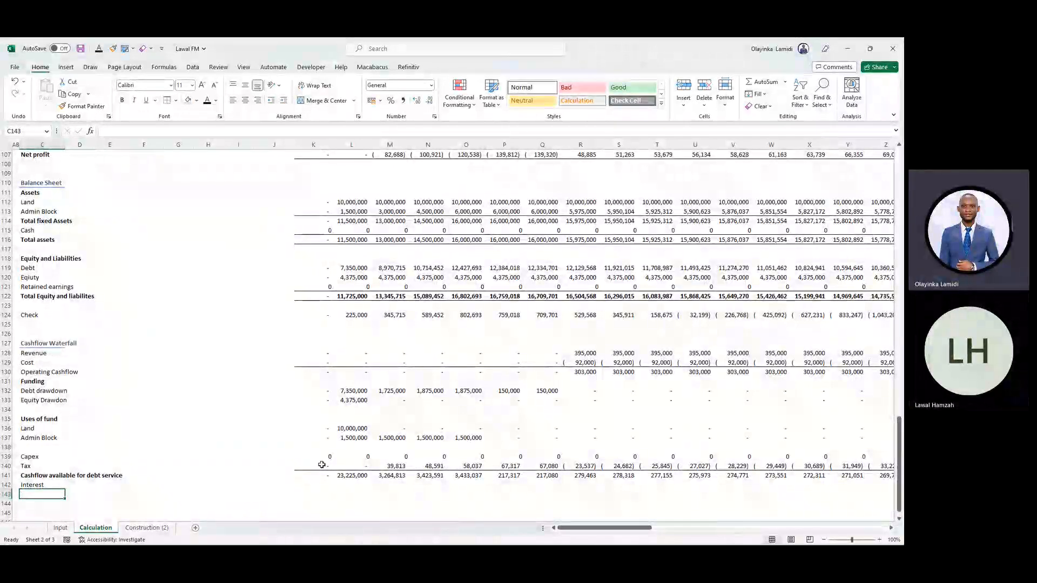
type("Principa")
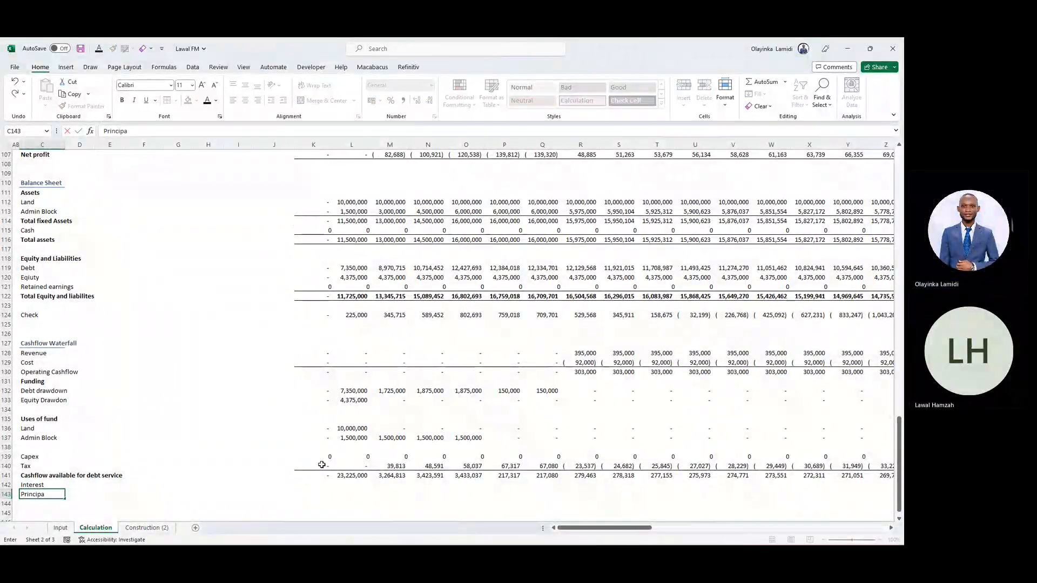
type("l rep")
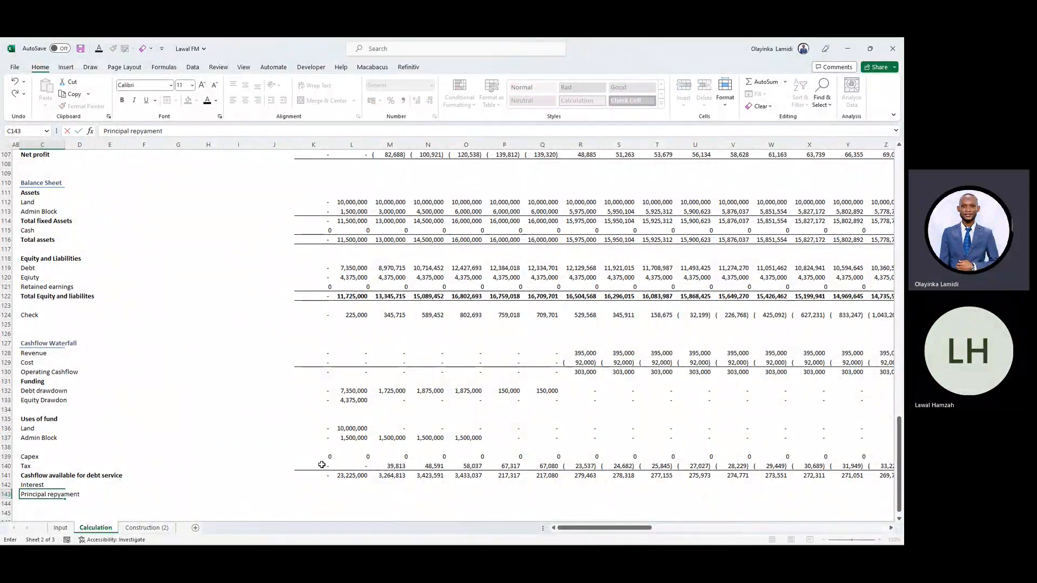
type("ayment")
- Link the cashflow Interest cell K142 to the negative of the loan interest with =-K55
key("Up")
key("Right")
key("Right")
key("Right")
key("Right")
key("Right")
key("Right")
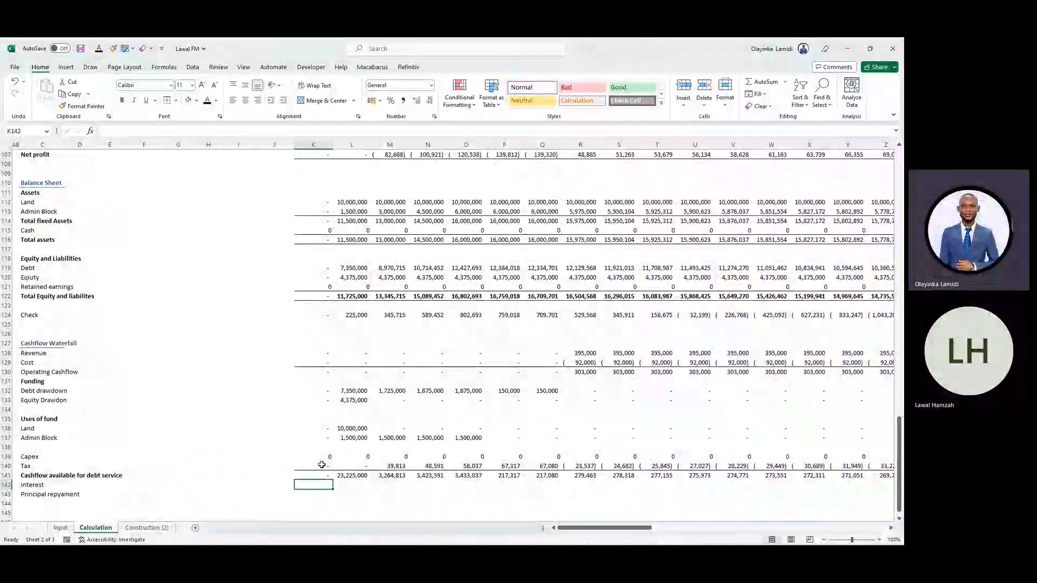
type("=-")
key("Up")
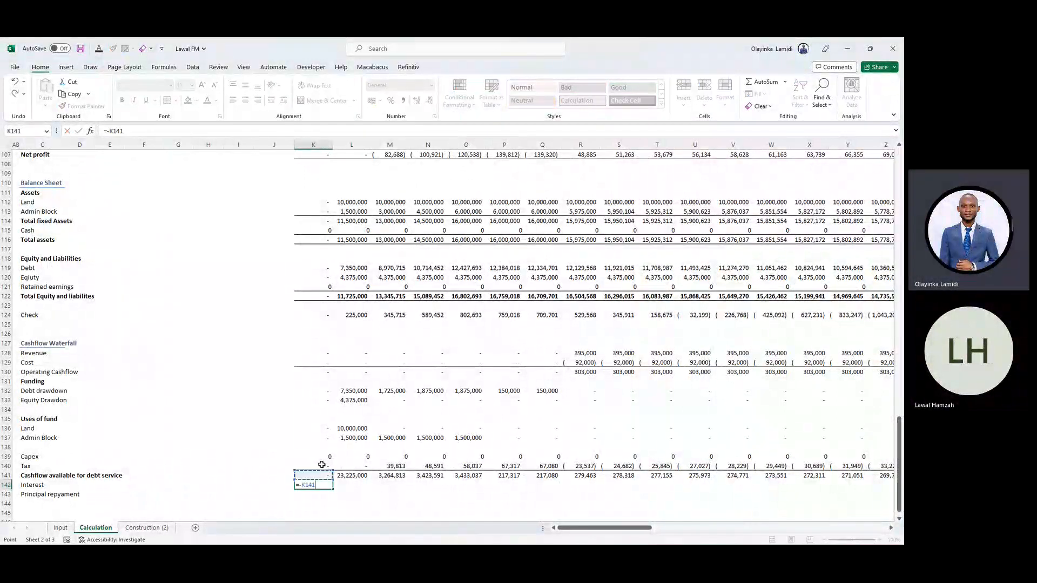
key("Up")
key("Up")
key("Up")
key("Up")
key("Up")
key("Up")
key("Up")
key("Up")
key("Up")
key("Up")
key("Up")
key("Up")
key("Up")
key("Up")
key("Up")
key("Up")
key("Up")
key("Up")
key("Up")
key("Up")
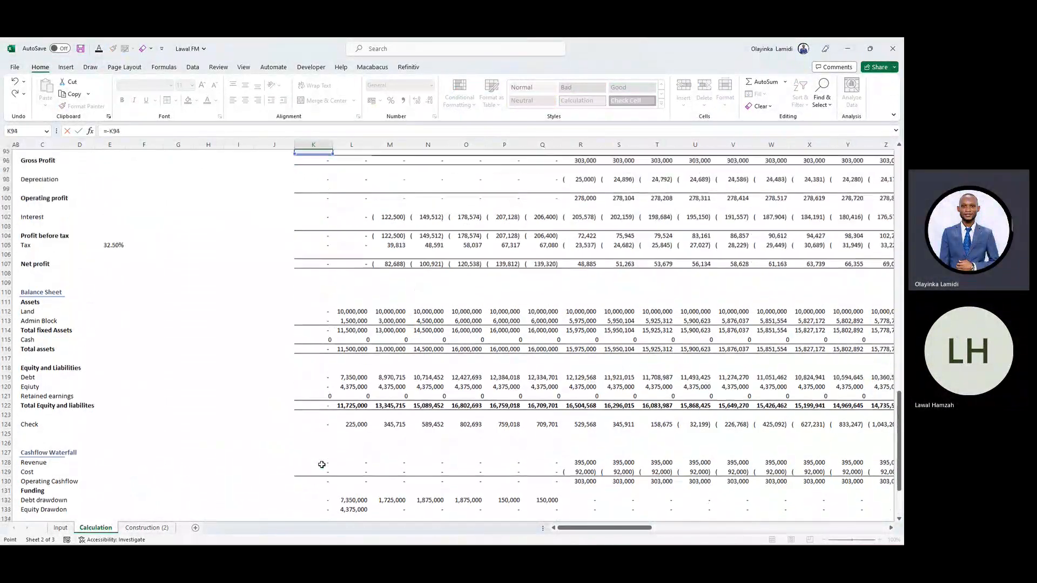
key("Up")
key("Up")
key("Up")
key("Up")
key("Up")
key("Up")
key("Up")
key("Up")
key("Up")
key("Up")
key("Up")
key("Up")
key("Up")
key("Up")
key("Up")
key("Up")
key("Up")
key("Up")
key("Up")
key("Up")
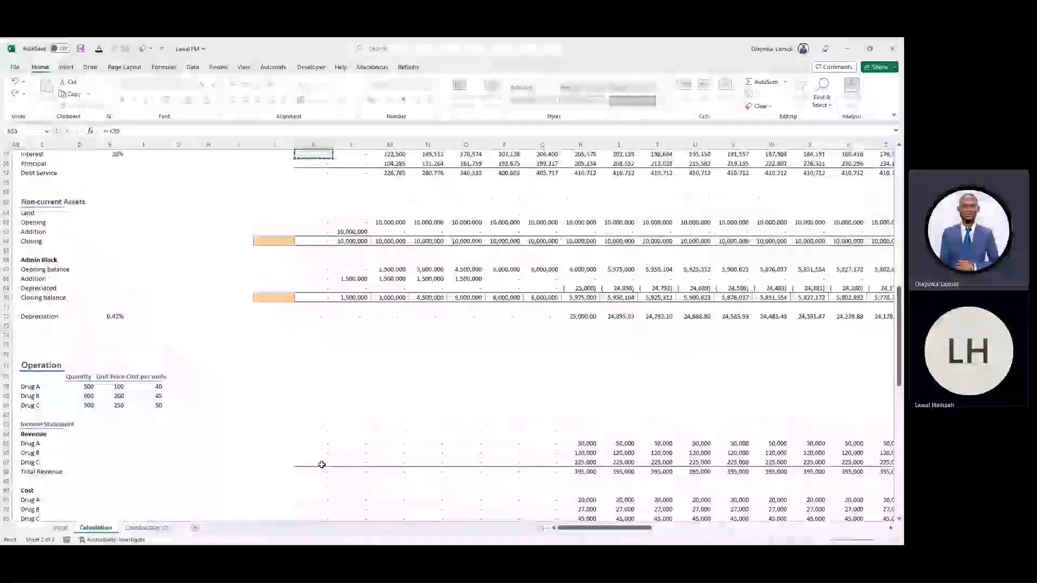
key("Up")
key("Up")
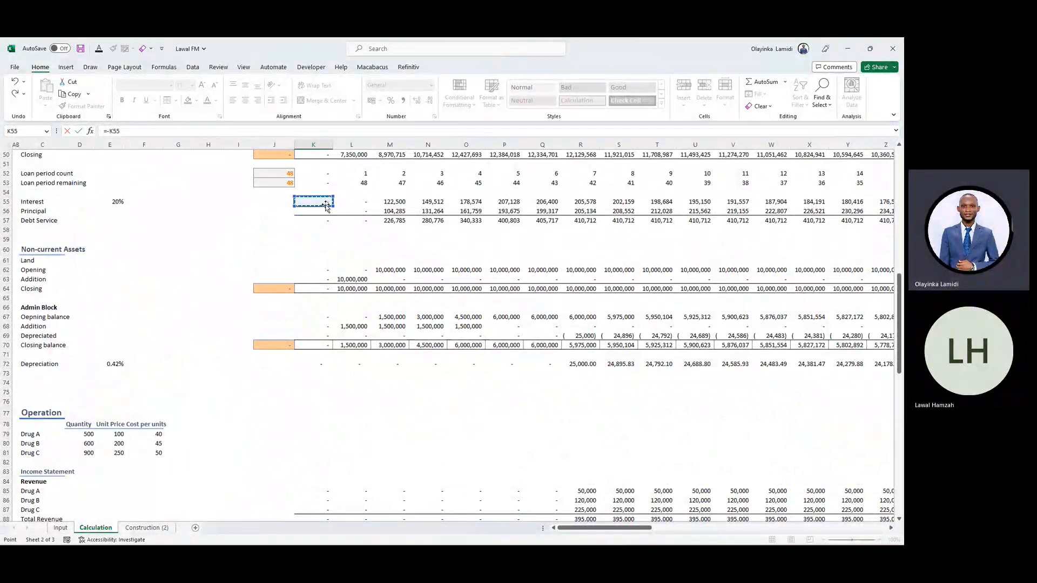
key("ctrl+Return")
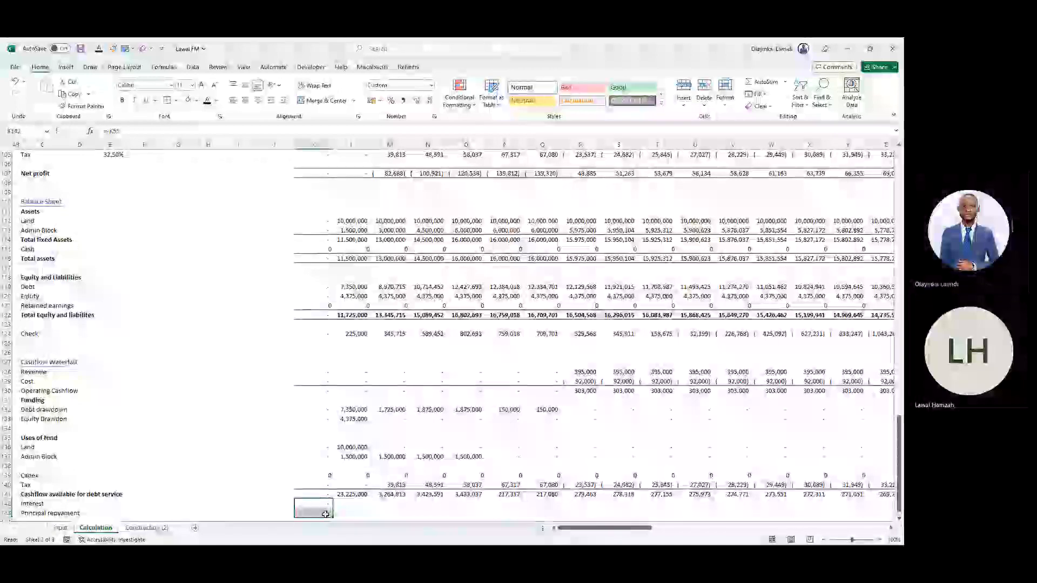
- Copy the interest formula into the principal row and fill K142:K143 across the timeline to column BY
key("ctrl+shift+Right")
key("shift+Left")
key("shift+Left")
key("shift+Left")
key("shift+Left")
key("shift+Left")
key("shift+Left")
key("shift+Left")
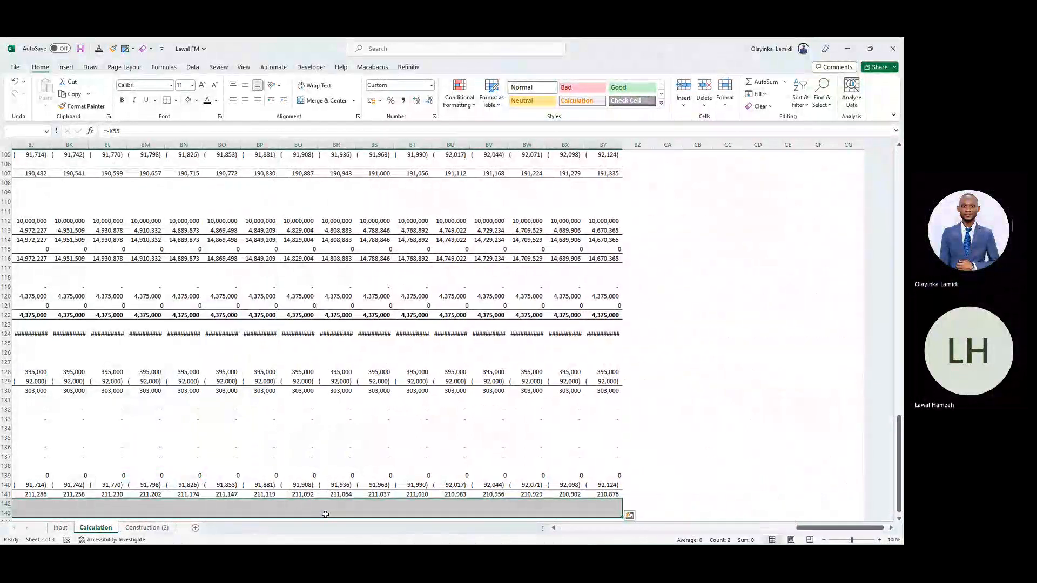
key("ctrl+r")
key("Left")
key("Left")
key("ctrl+Left")
- Calculate the cashflow after interest and principal in K144 with =SUM(K141:K143)
key("ctrl+Right")
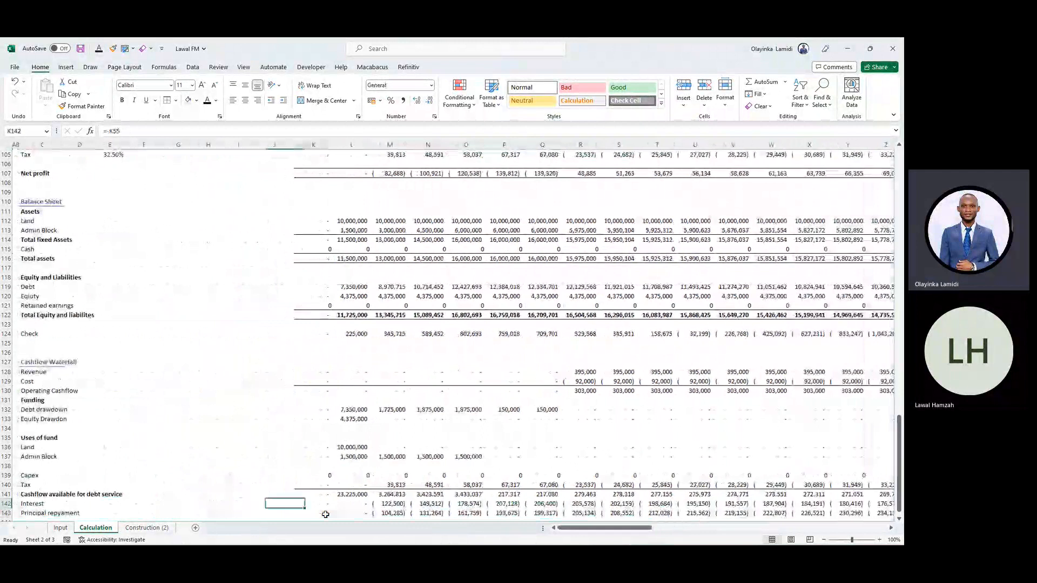
key("Down")
key("Down")
type("=")
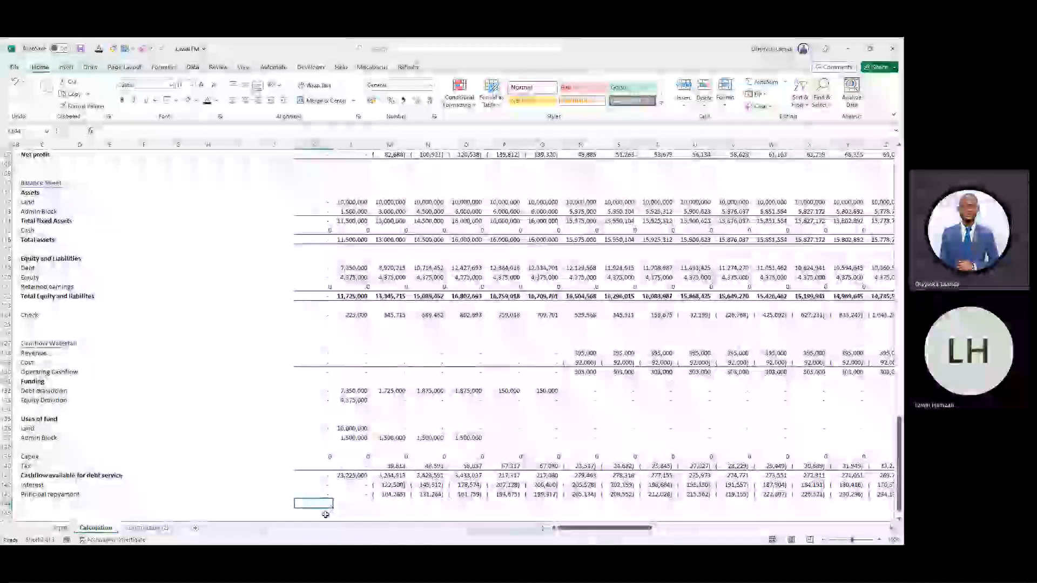
type("SUM(")
key("Up")
key("shift+Up")
key("shift+Up")
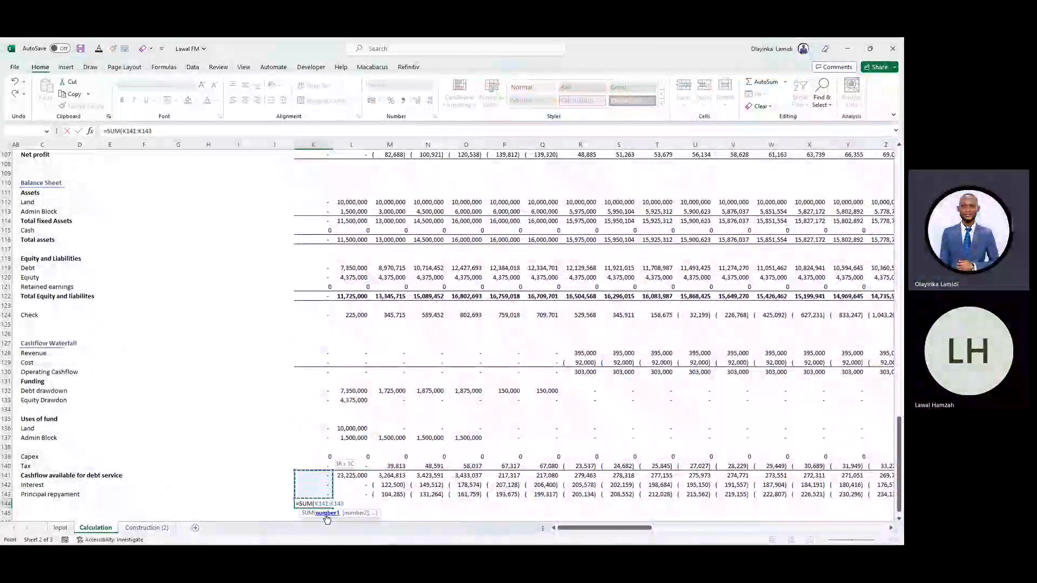
key("ctrl+Return")
- Fill the K144 total formula across the timeline to column BY
key("ctrl+shift+Right")
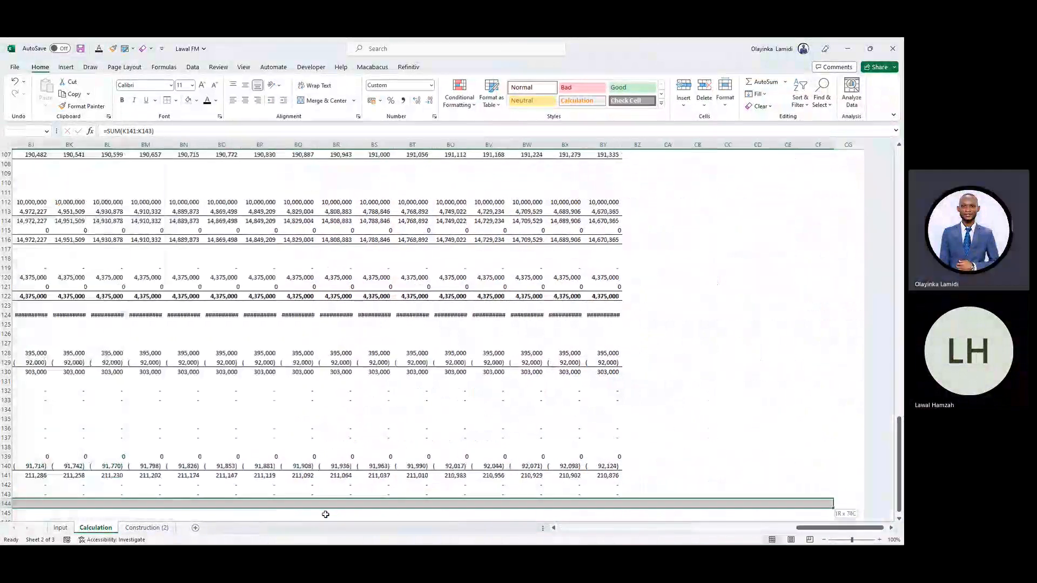
key("ctrl+r")
key("ctrl+Left")
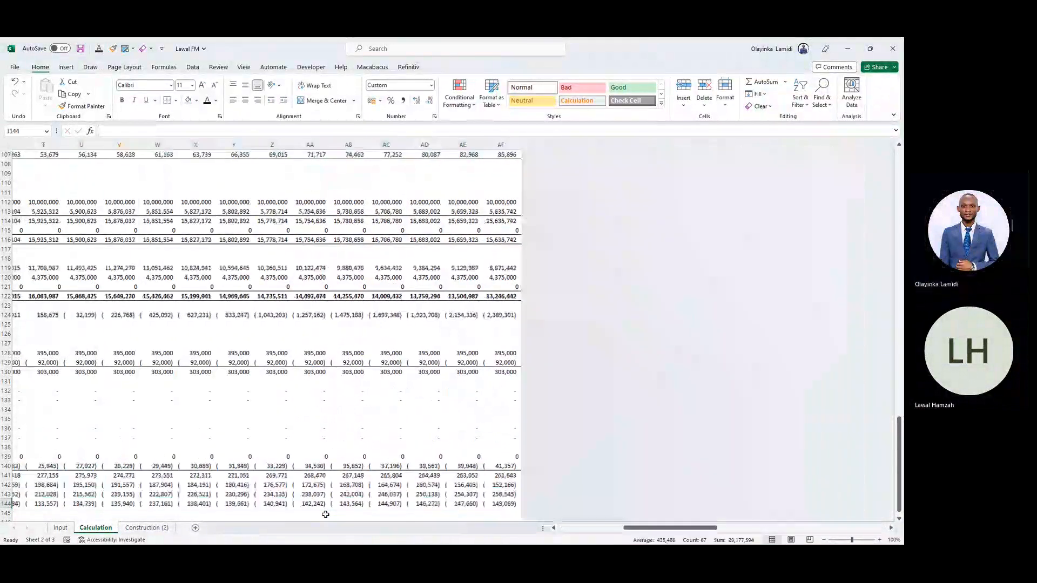
- Add a top border to the totals in row 144 from K144 to column BY
key("ctrl+Right")
key("ctrl+shift+Right")
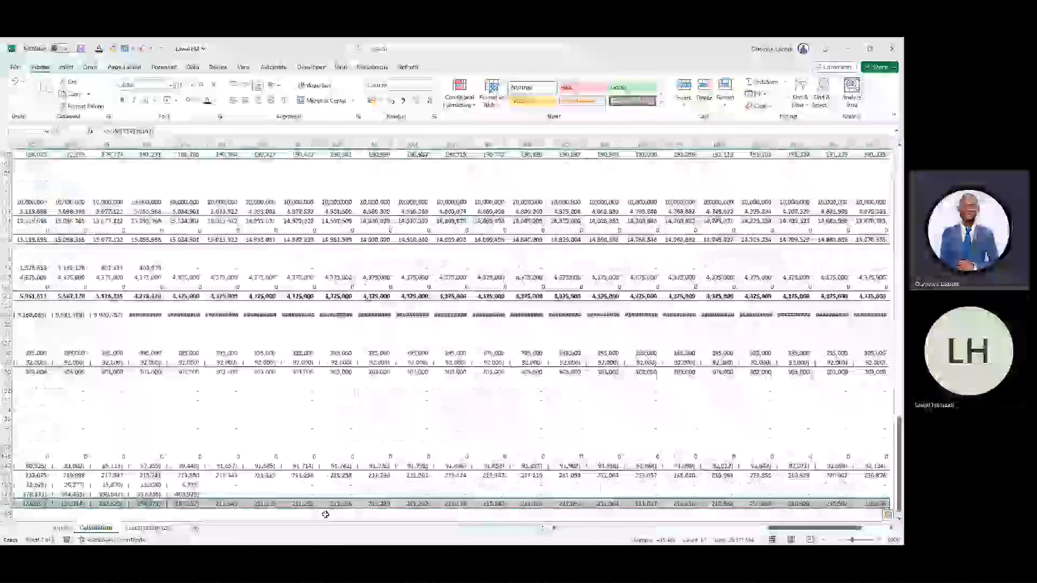
key("ctrl+BackSpace")
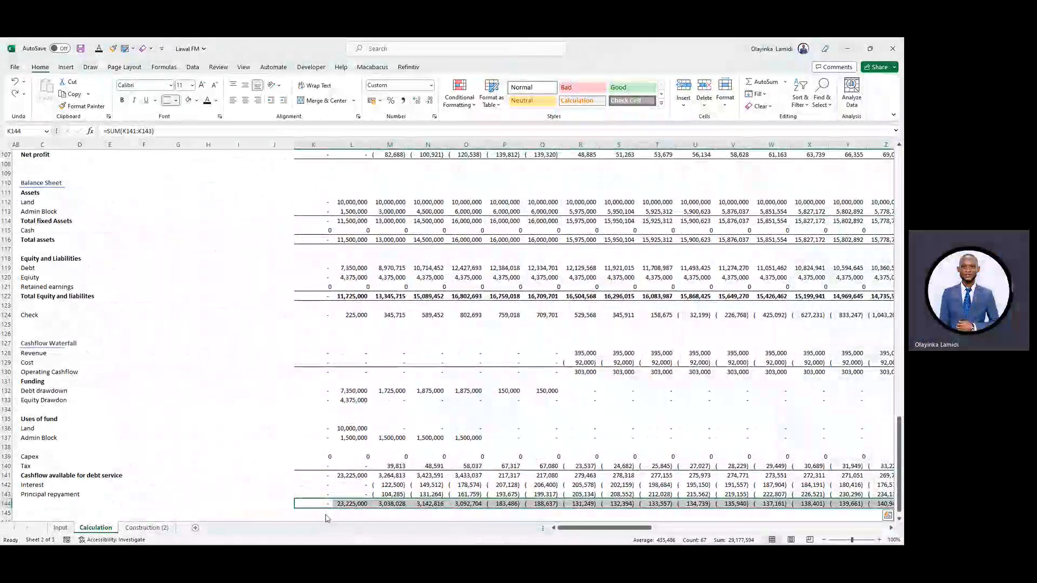
- Label row 144 in C144 as "Cashflow attroibutable to equity holders"
key("BackSpace")
key("Right")
key("Right")
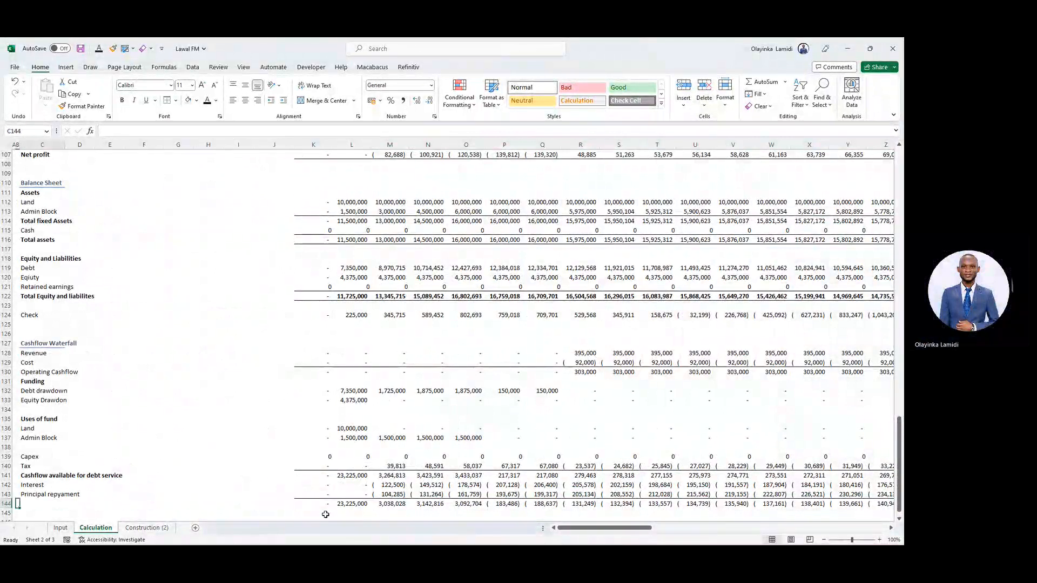
type("Acash")
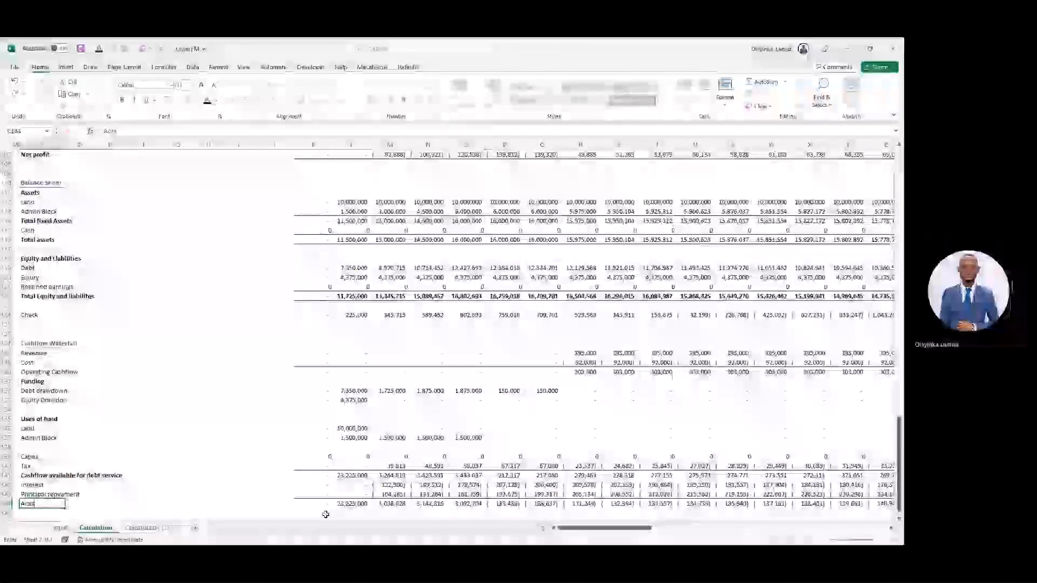
key("Escape")
type("Cas")
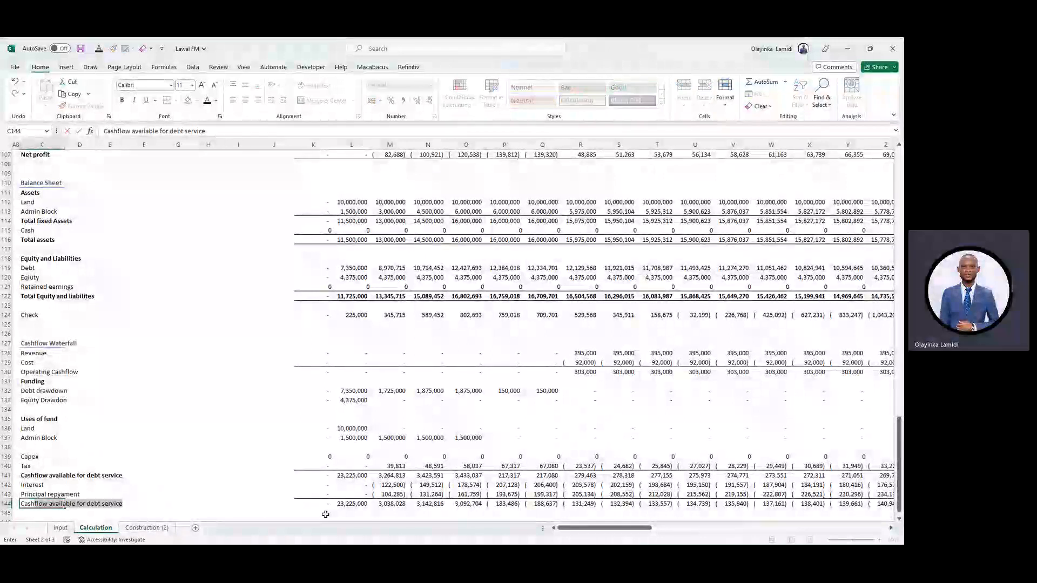
key("Right")
key("F2")
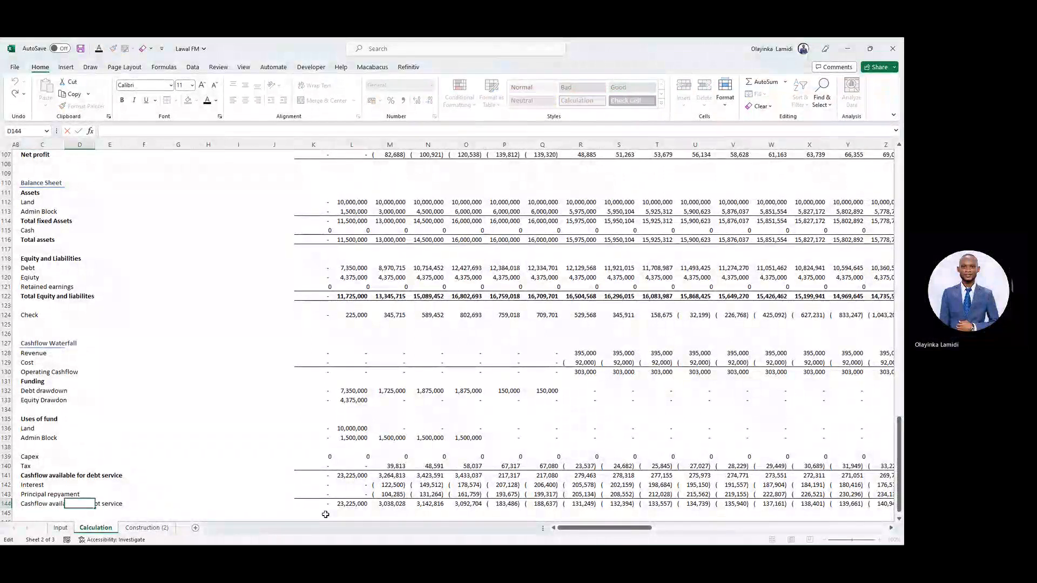
key("Escape")
key("Left")
key("F2")
key("ctrl+shift+Left")
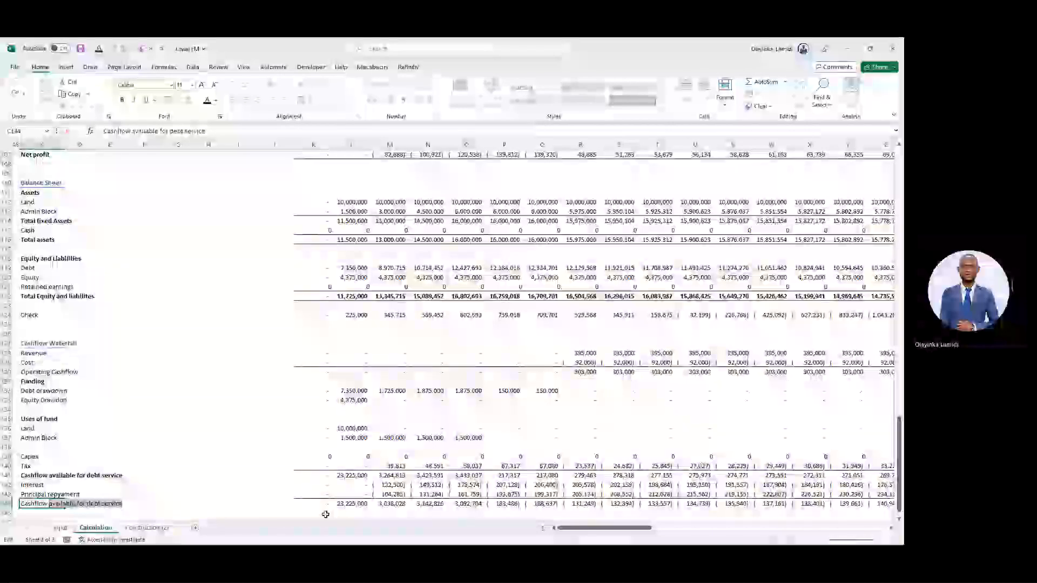
type("attroibut")
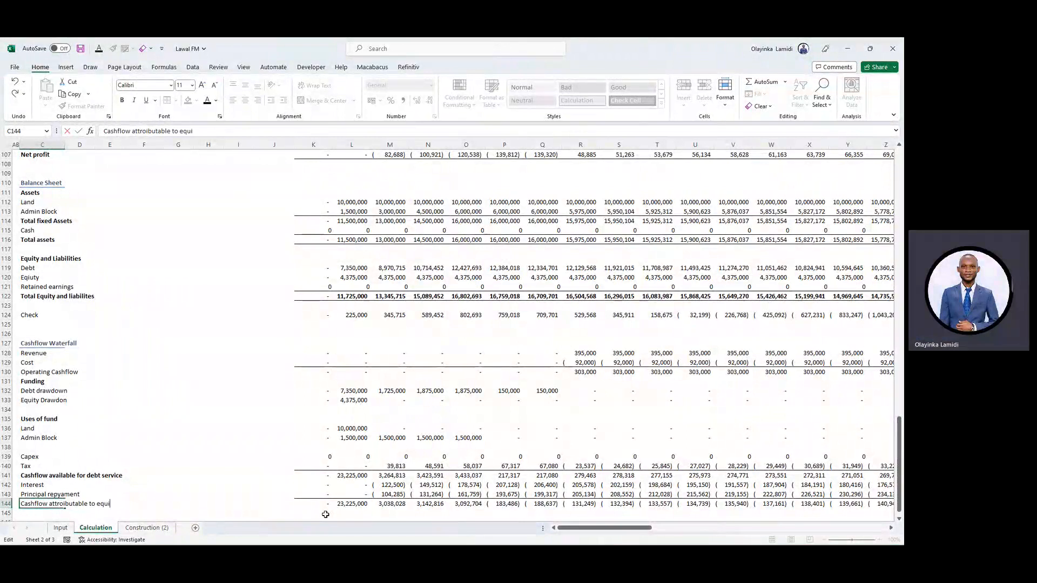
type("lder")
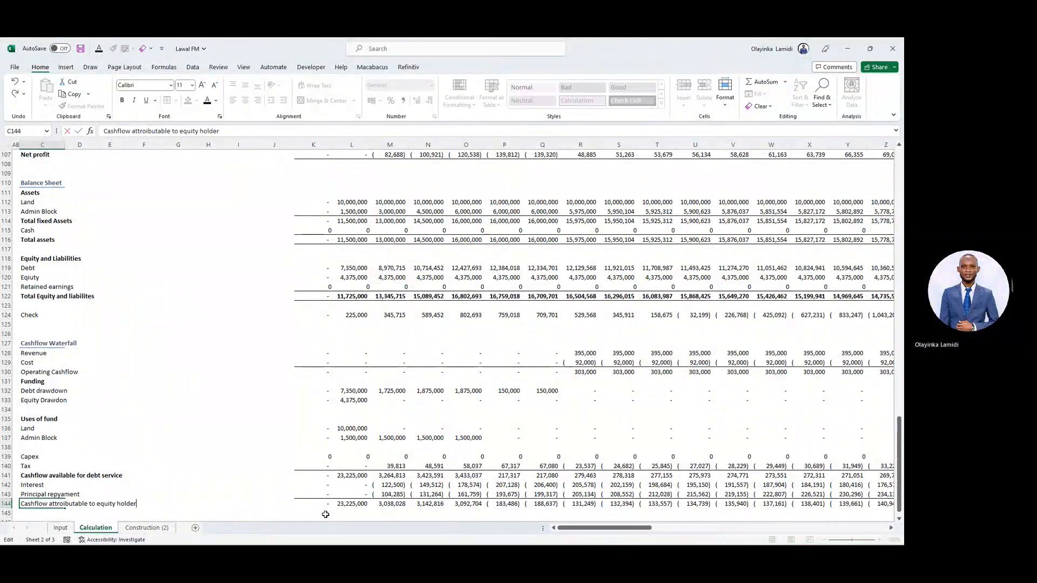
type("s")
key("Return")
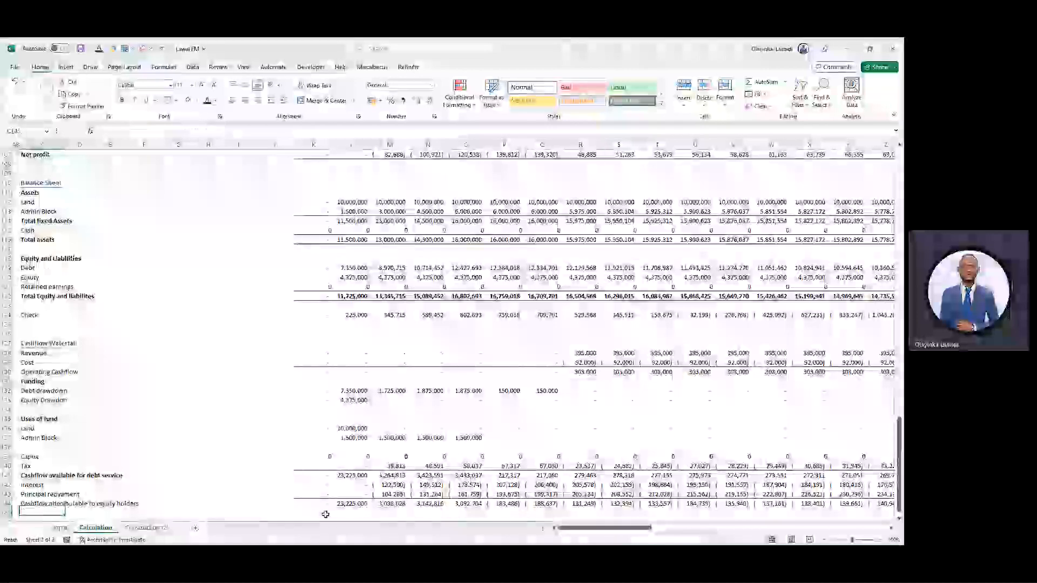
- Add the row label "Dividend" in C145, directly below the cashflow attributable to equity holders
type("Dividend")
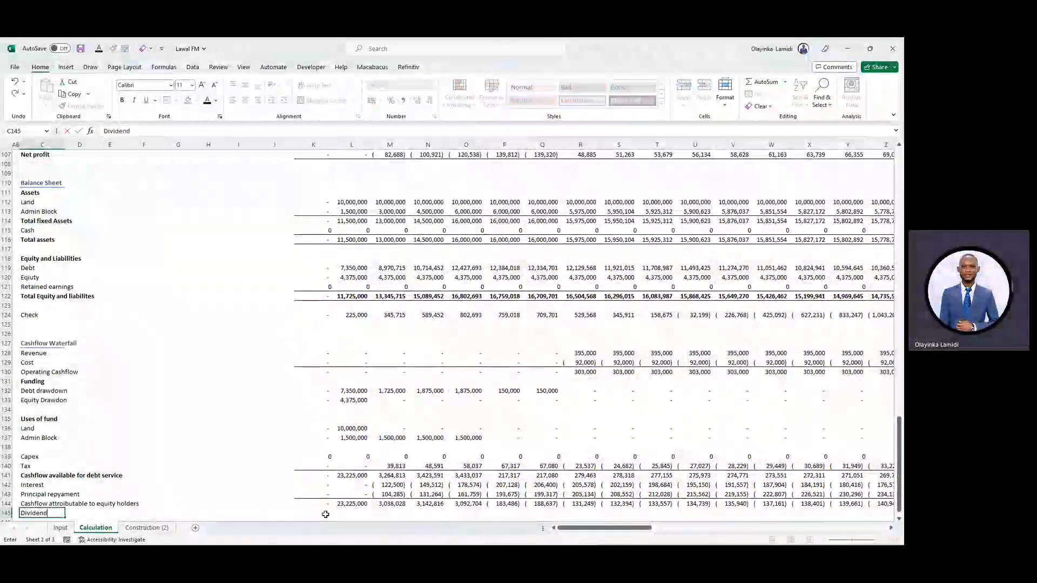
key("Return")
key("Up")
key("ctrl+Right")
key("ctrl+Left")
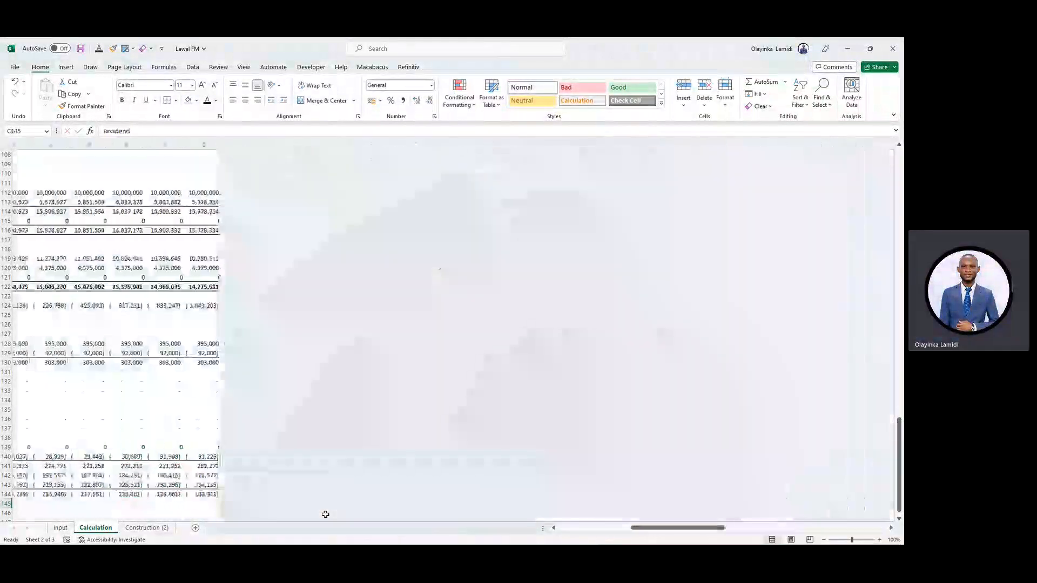
key("Right")
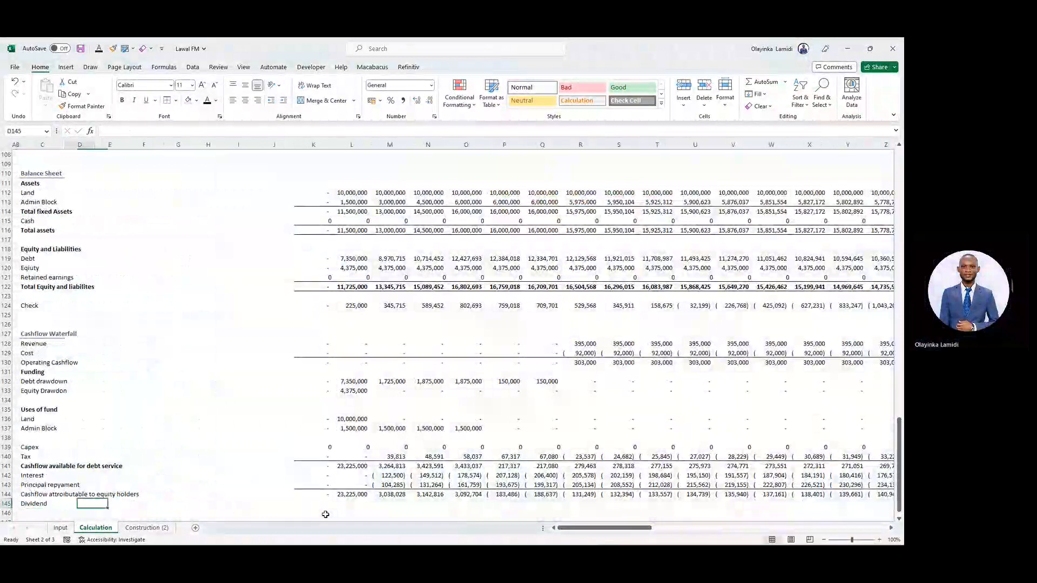
- Look through the sections above the waterfall, from the balance sheet and income statement up to the Admin Block depreciation schedule
key("ctrl+Up")
key("Up")
key("Up")
key("Up")
key("Up")
key("Up")
key("Up")
key("Up")
key("Up")
key("Up")
key("Up")
key("Up")
key("Up")
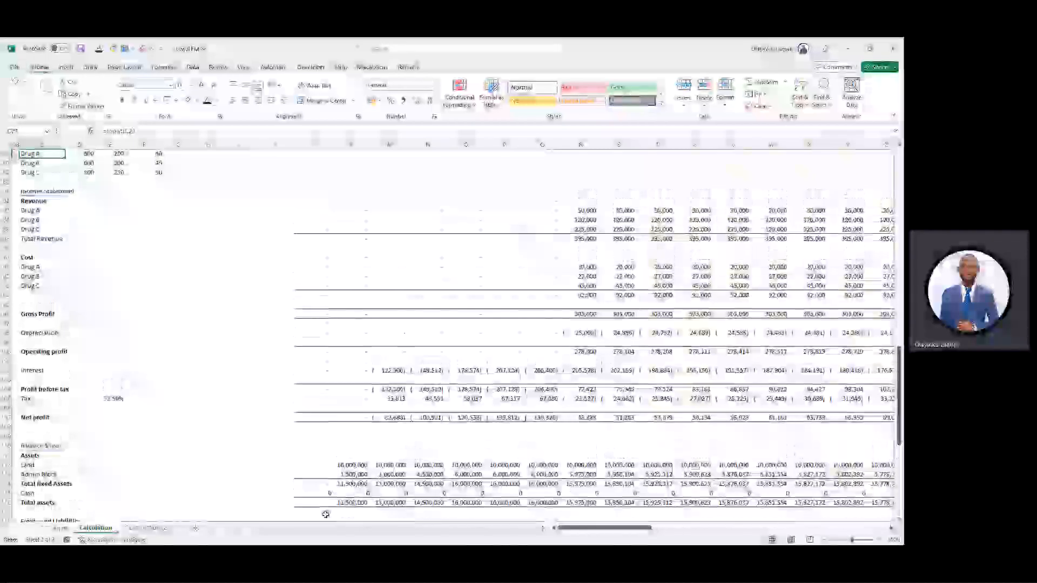
key("Up")
key("Up")
key("Up")
key("Up")
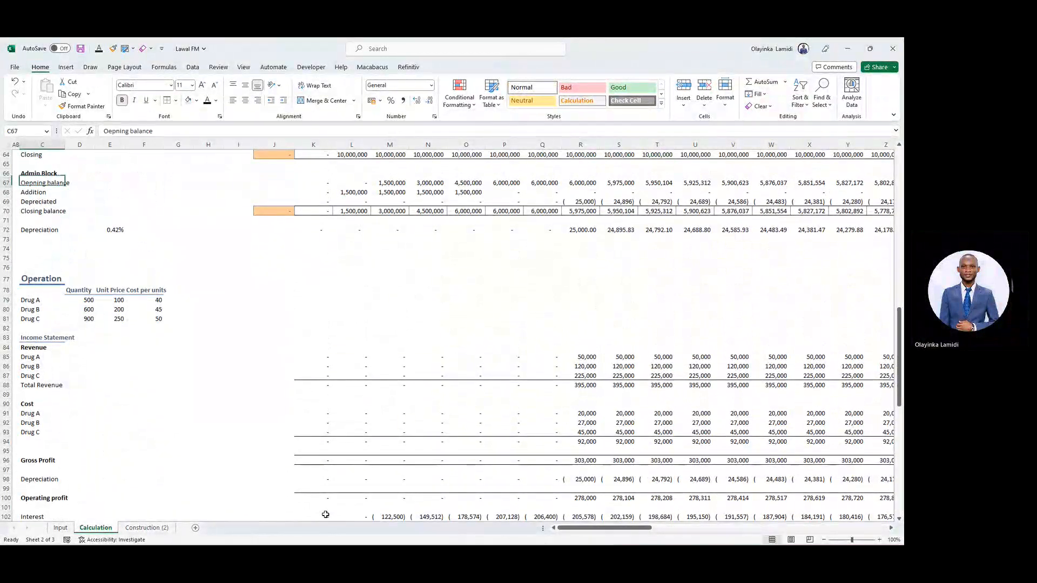
key("Down")
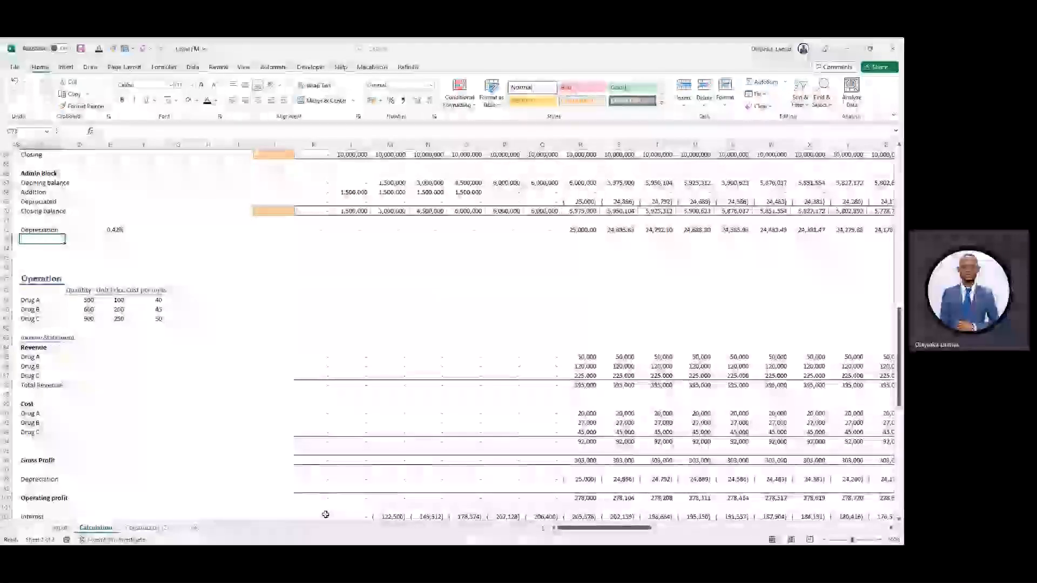
key("Up")
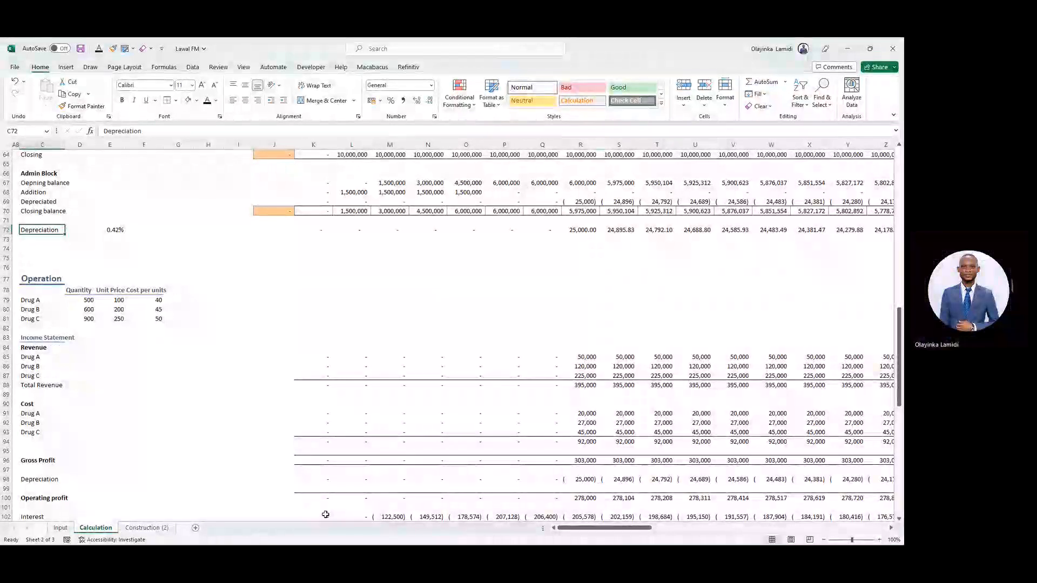
- Insert a new row at row 108, between Net profit and the Balance Sheet section
key("Down")
key("Down")
key("Down")
key("Down")
key("Down")
key("Down")
key("Down")
key("Down")
key("Down")
key("Down")
key("Down")
key("Down")
key("Down")
key("Down")
key("Down")
key("Down")
key("Down")
key("Down")
key("Down")
key("Down")
key("Down")
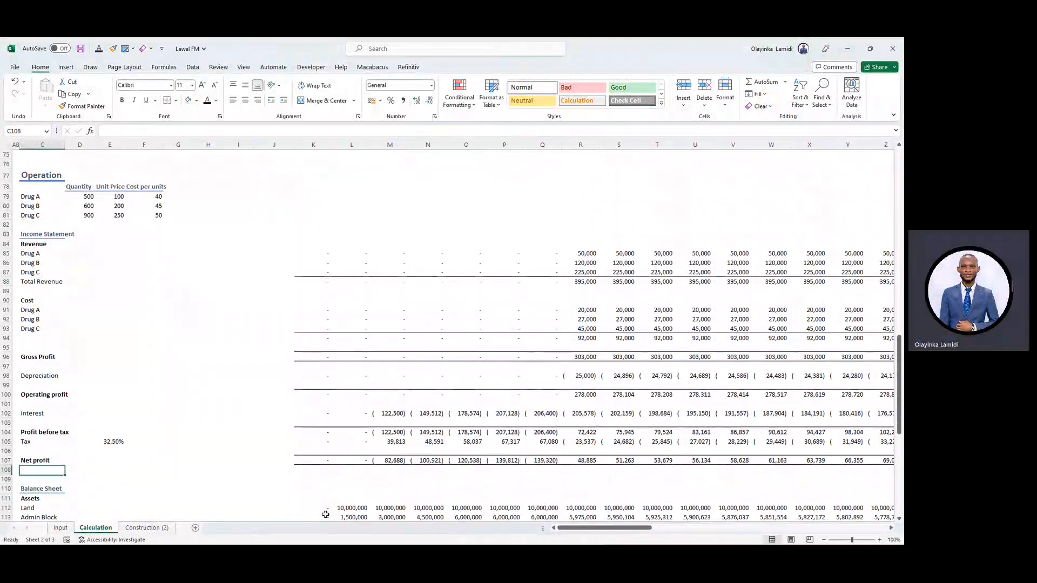
key("shift+space")
key("ctrl+shift+plus")
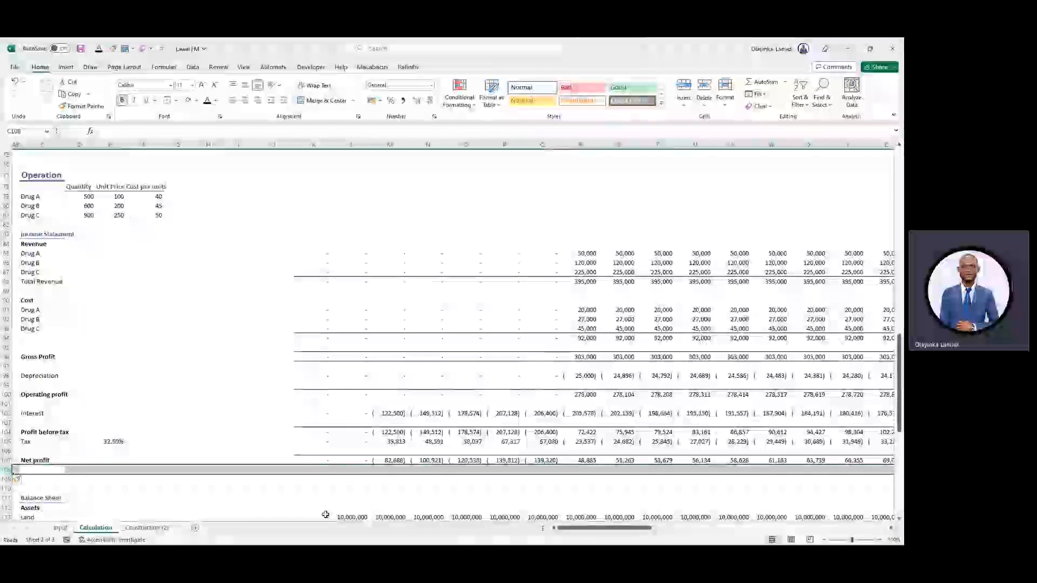
- Enter the label "Dividend" in C109 below Net profit and make it bold
type("D")
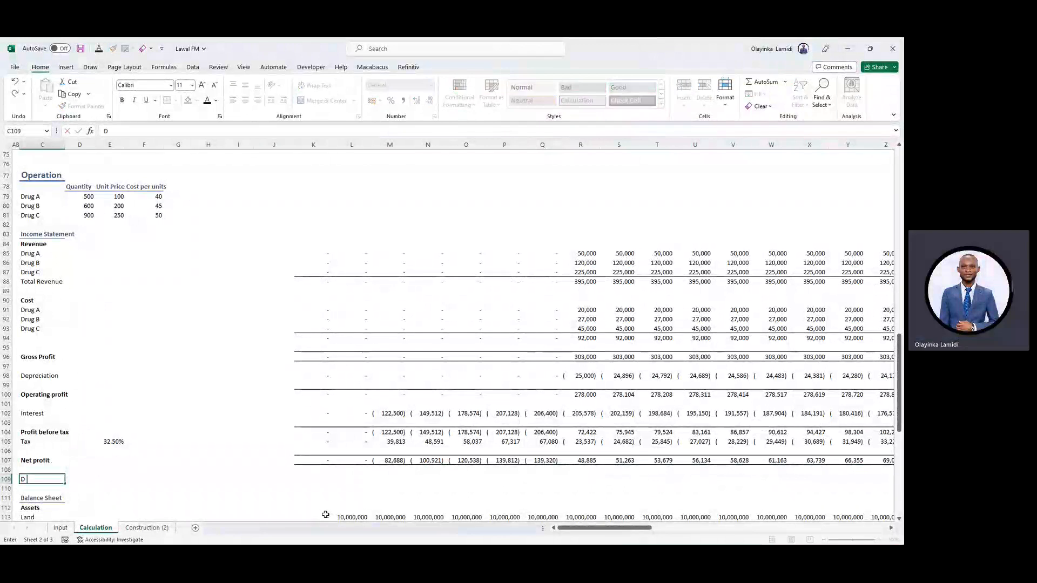
type("ividned")
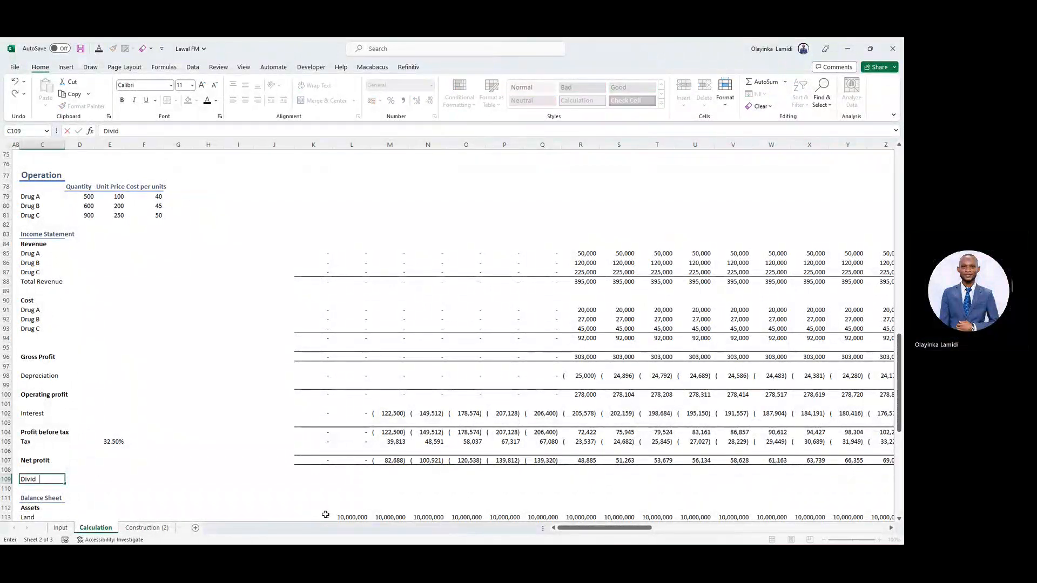
key("ctrl+Return")
key("ctrl+b")
key("Tab")
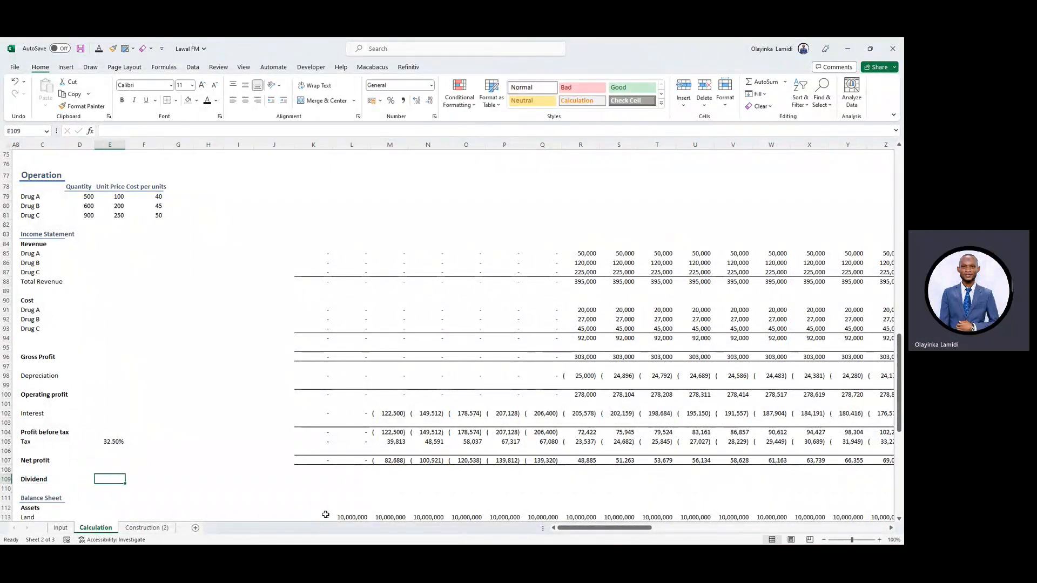
- Link E109 to the Dividend Payout percentage on the Input sheet with =Input!D39
type("=")
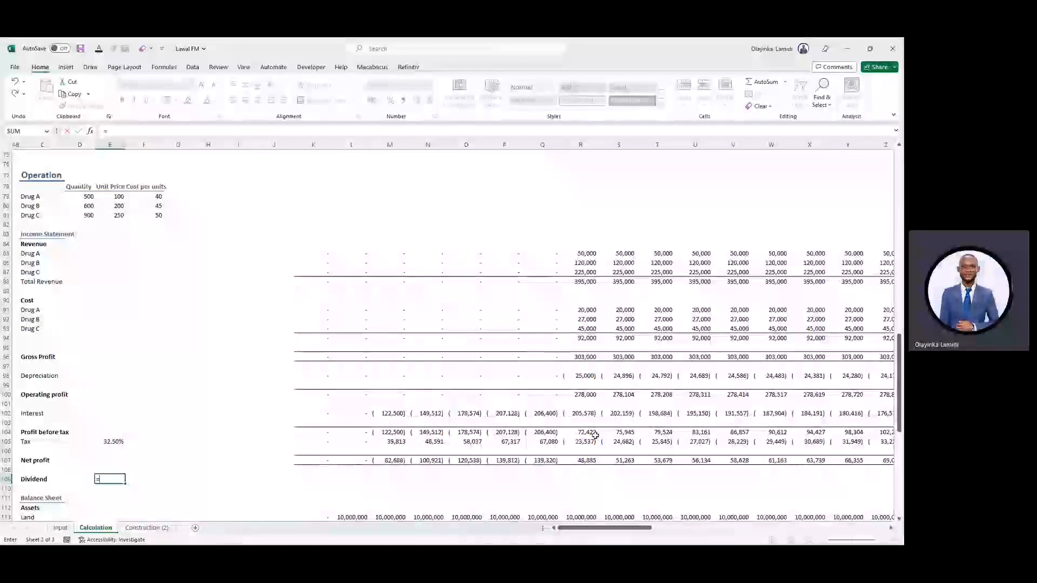
left_click(60, 528)
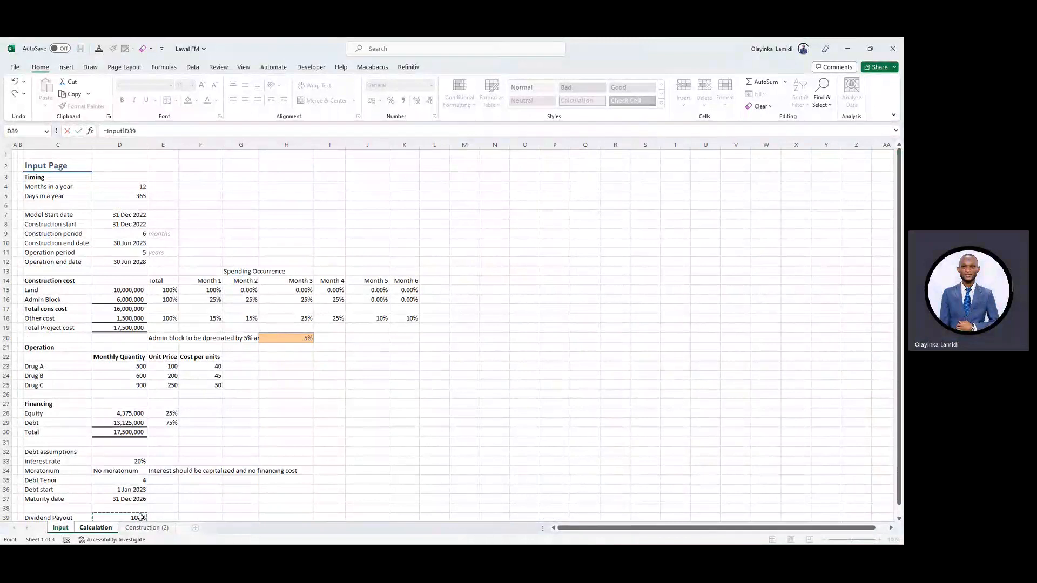
key("ctrl+Return")
- Calculate the dividend in K109 with =MAX(K107,0)*E109
key("Right")
key("Right")
key("Right")
key("Right")
key("Right")
key("Right")
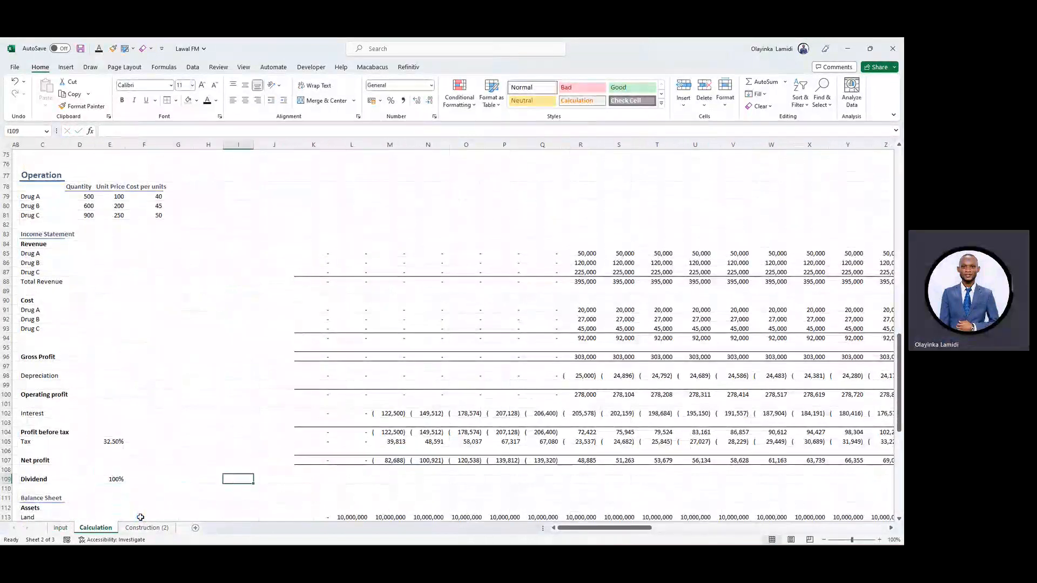
type("=MAX(")
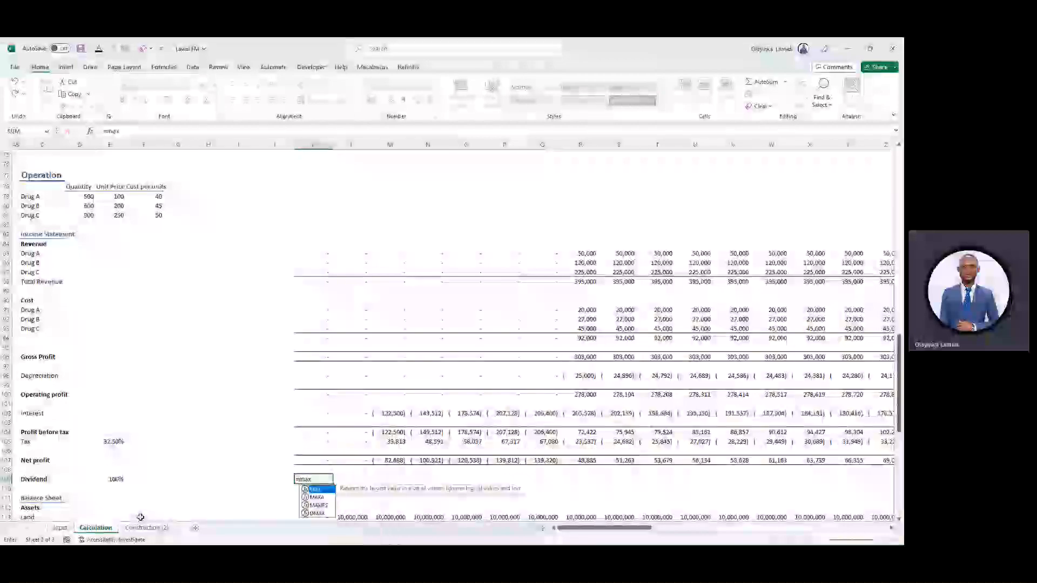
key("Up")
key("Up")
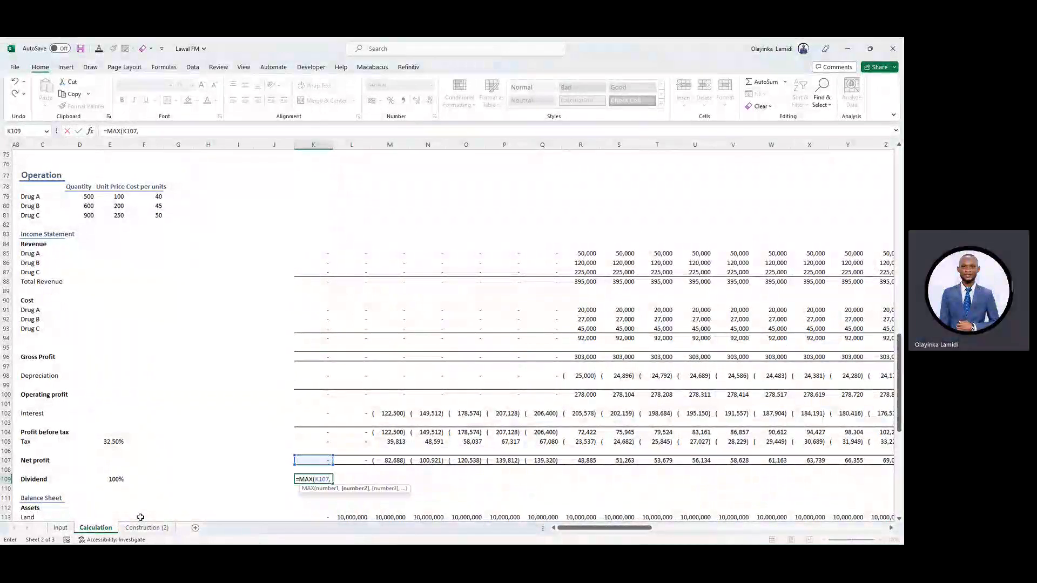
type(",0")
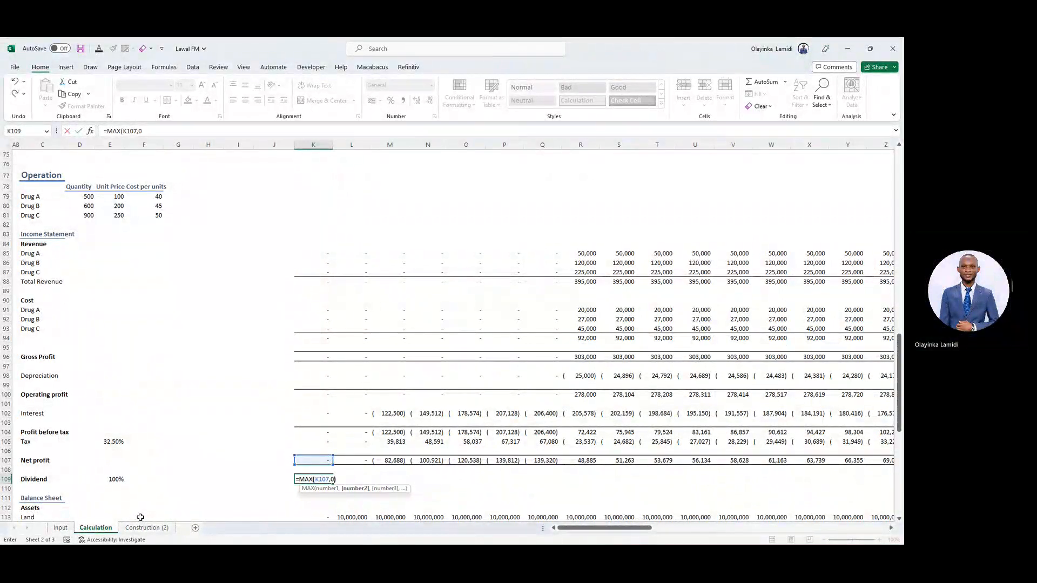
type(")*")
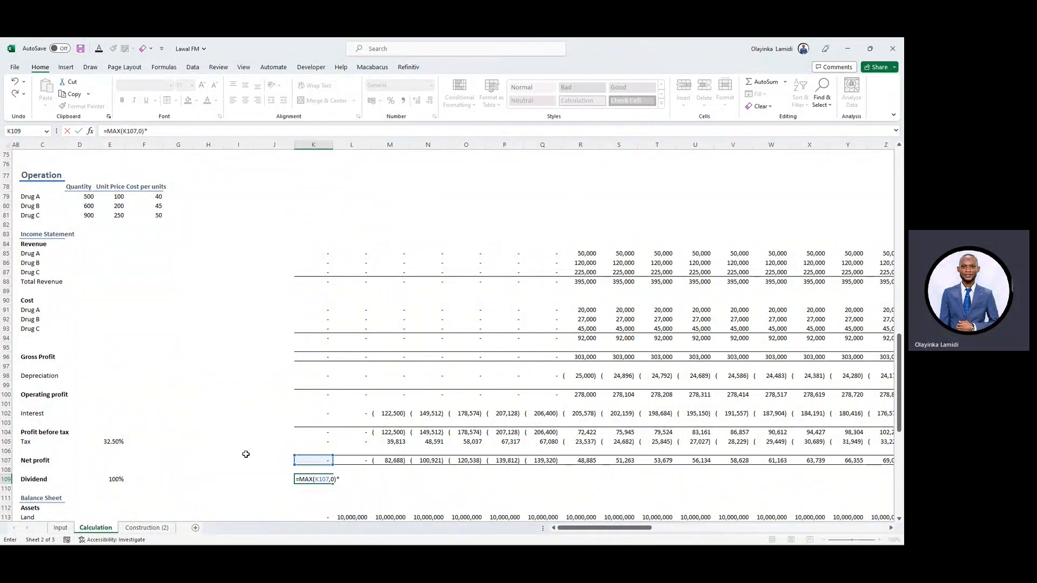
left_click(115, 480)
key("ctrl+Return")
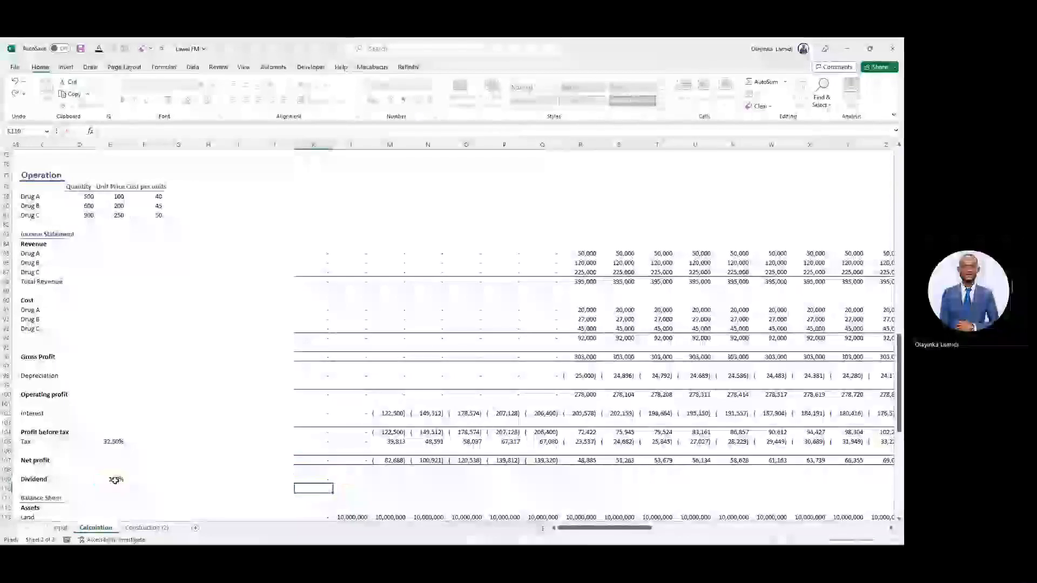
key("F2")
key("Escape")
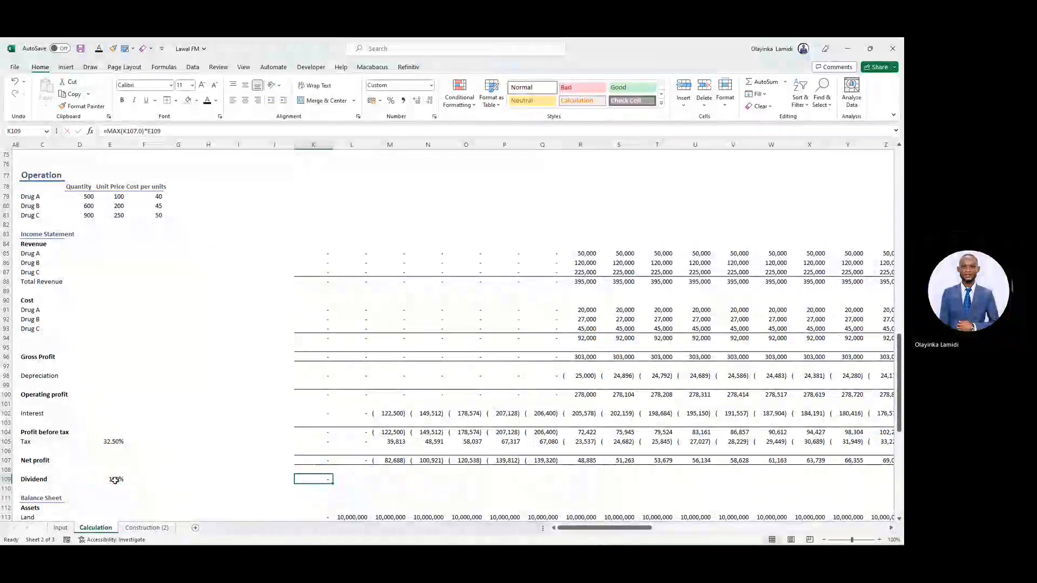
- Fill the dividend formula from K109 across the timeline to column BY
key("ctrl+shift+Right")
key("shift+Left")
key("shift+Left")
key("shift+Left")
key("shift+Left")
key("shift+Left")
key("shift+Left")
key("shift+Left")
key("shift+Left")
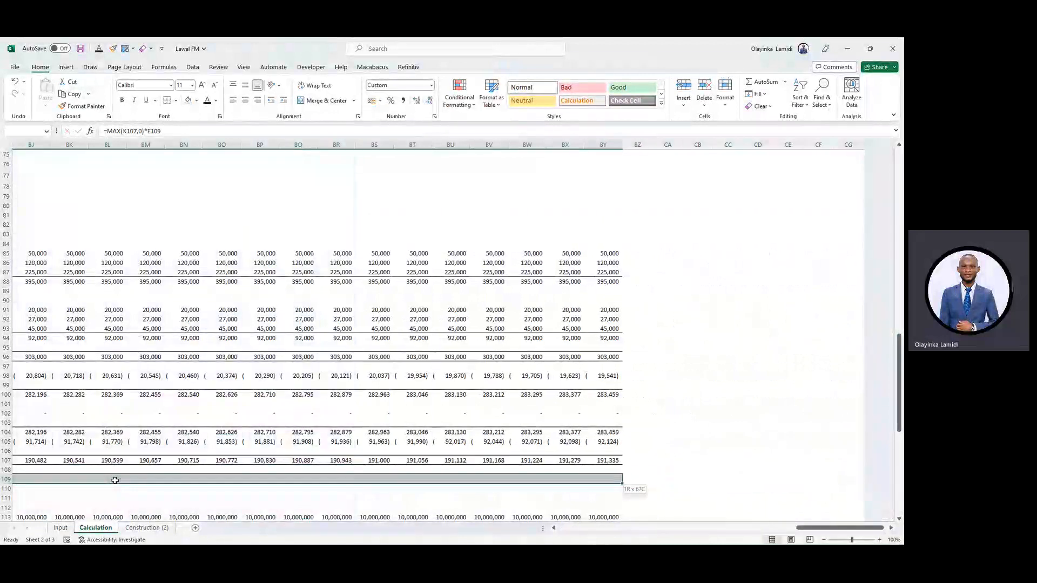
key("ctrl+r")
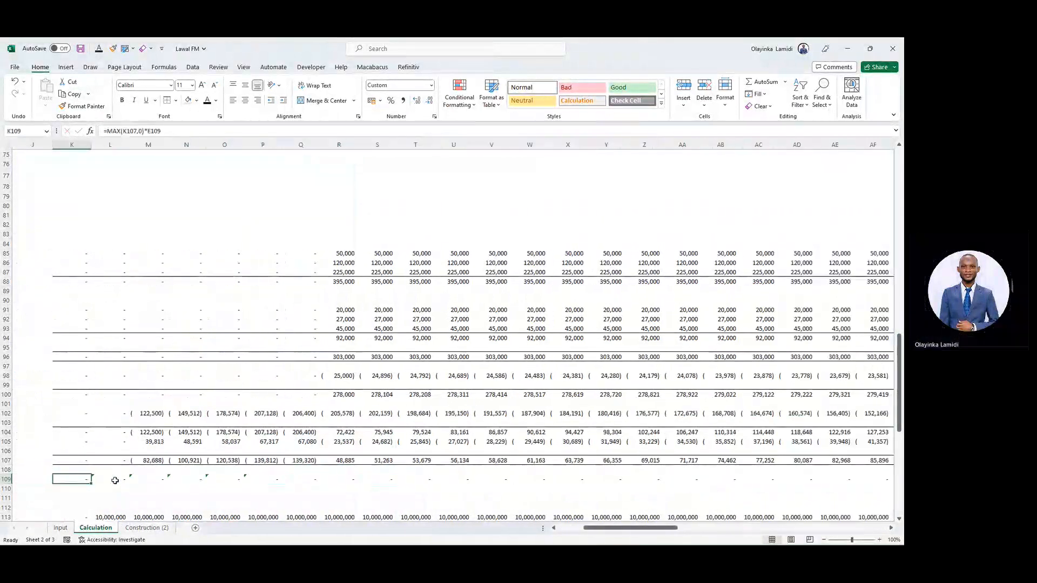
- Check the cell references of the filled dividend formula in BY109
key("ctrl+Right")
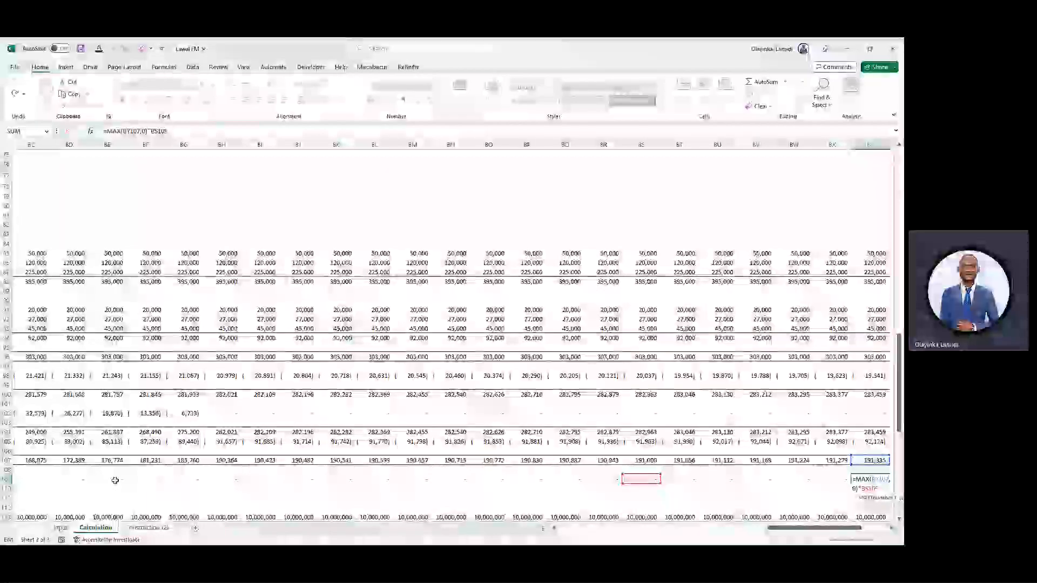
key("ctrl+Left")
key("ctrl+Left")
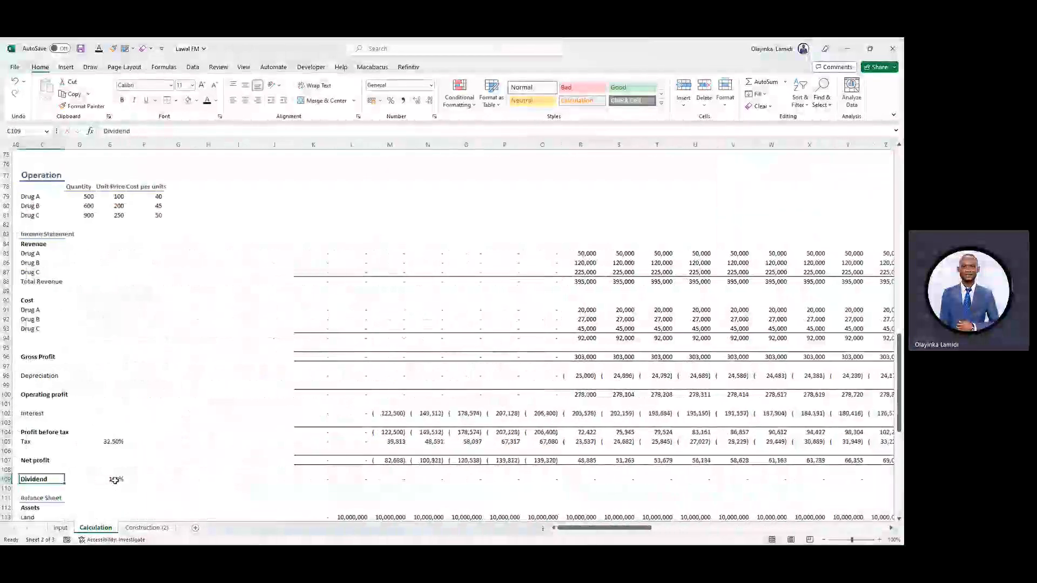
- Make the payout ratio reference in K109 absolute so the formula reads =MAX(K107,0)*$E$109
key("F2")
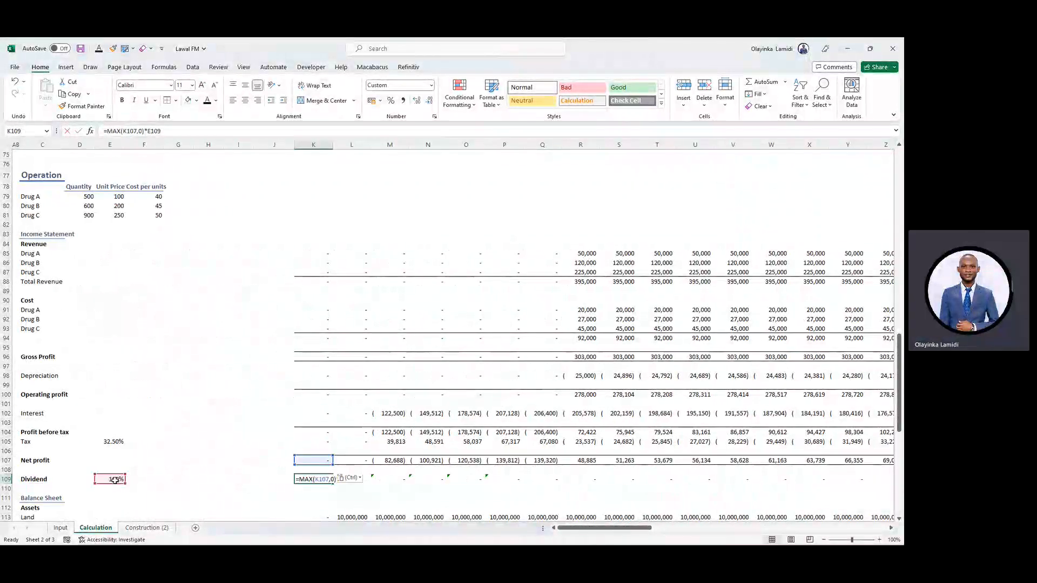
key("Left")
key("Left")
key("Left")
key("Left")
key("Left")
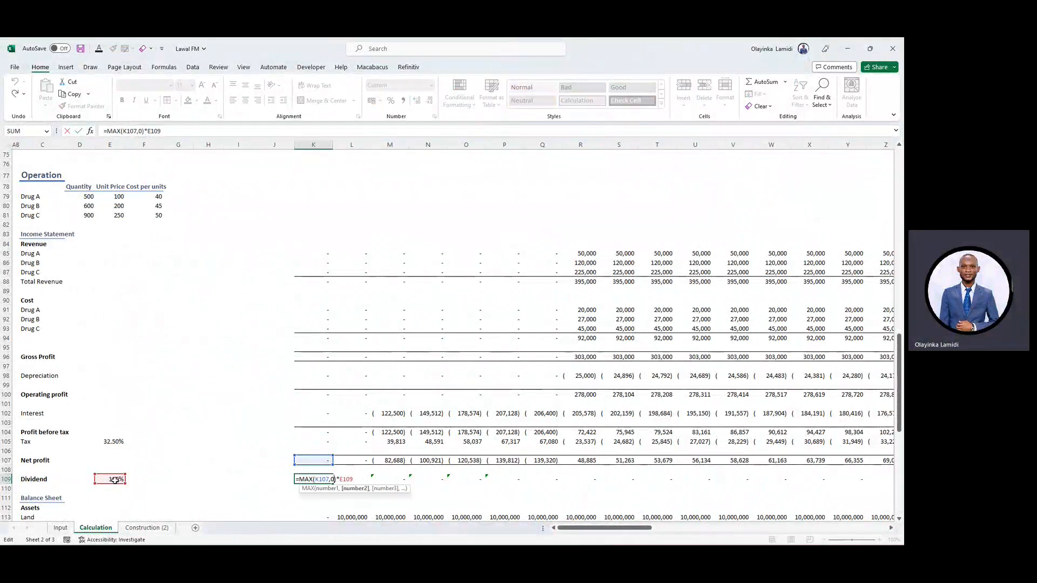
key("Right")
key("Return")
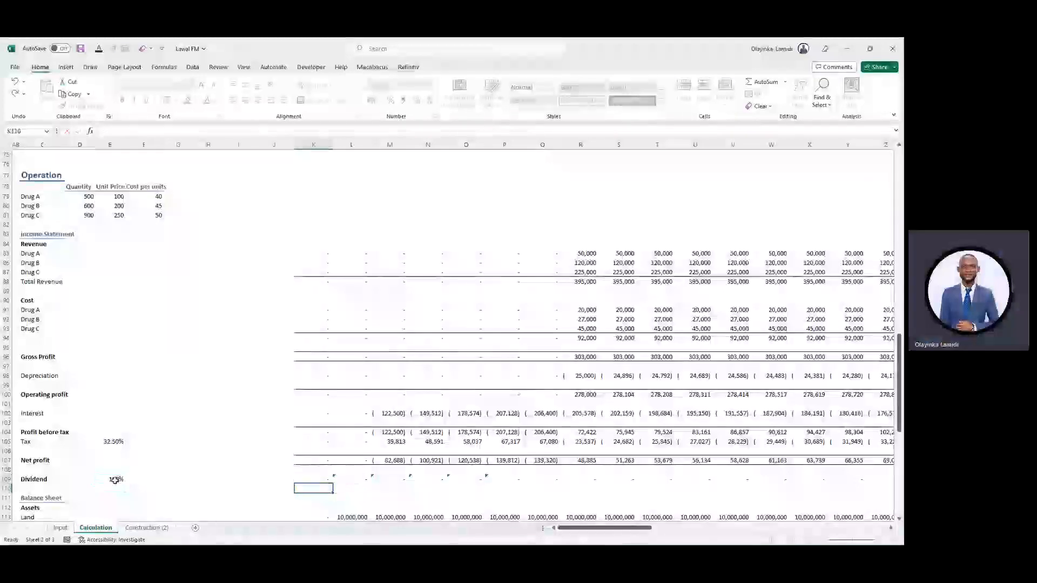
- Fill the corrected dividend formula from K109 across the timeline
key("Up")
key("ctrl+shift+Right")
key("ctrl+r")
key("Left")
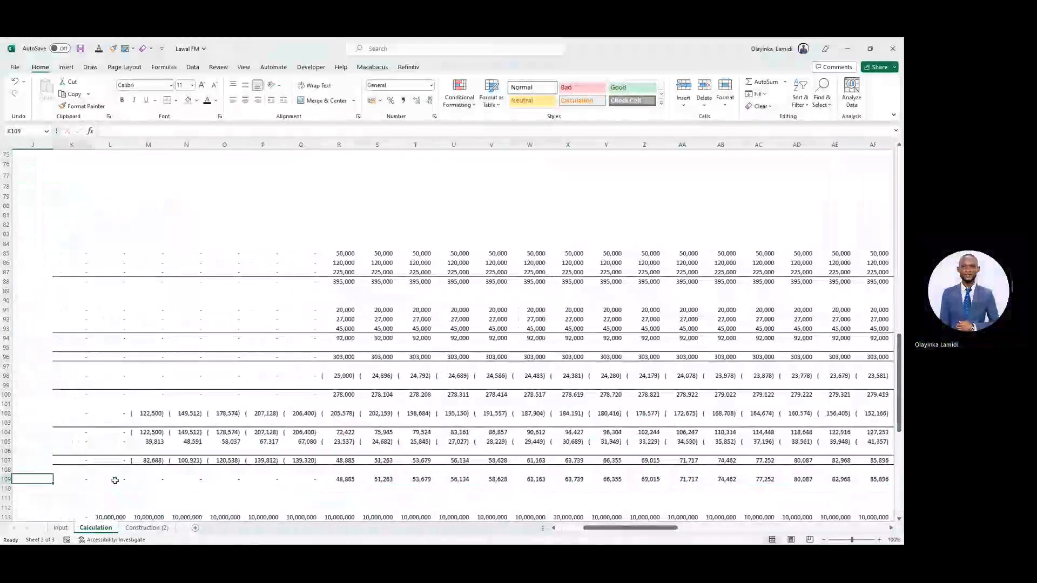
- Review the dividend values in row 109 across the timeline and compare them with net profit
key("Right")
scroll(115, 480, "right", 10)
key("Right")
key("Right")
key("Right")
key("Right")
key("Right")
key("Right")
key("Right")
key("Right")
key("Right")
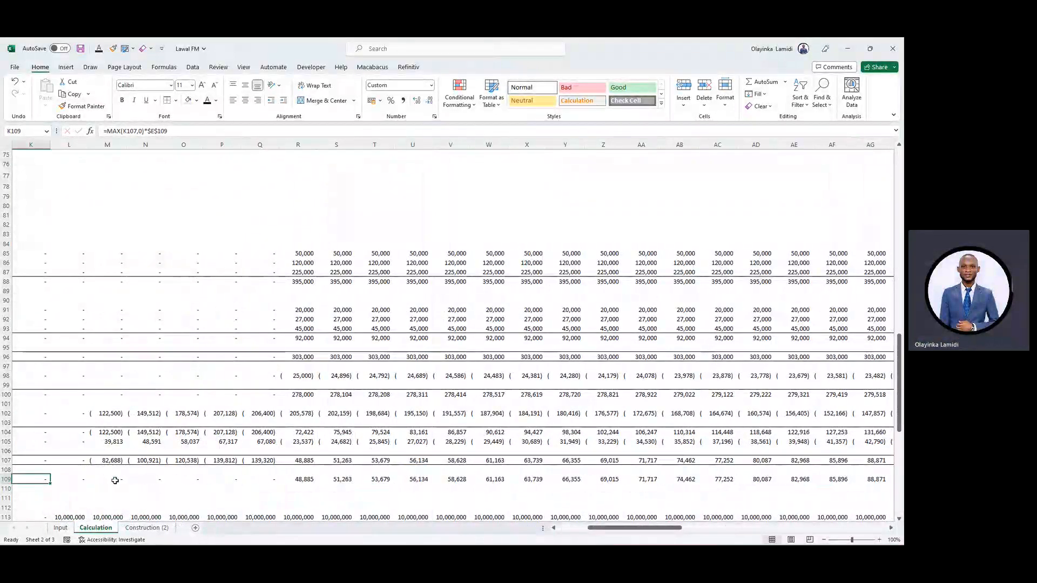
key("ctrl+Left")
key("ctrl+Left")
key("ctrl+Left")
key("ctrl+Right")
key("ctrl+Right")
key("Right")
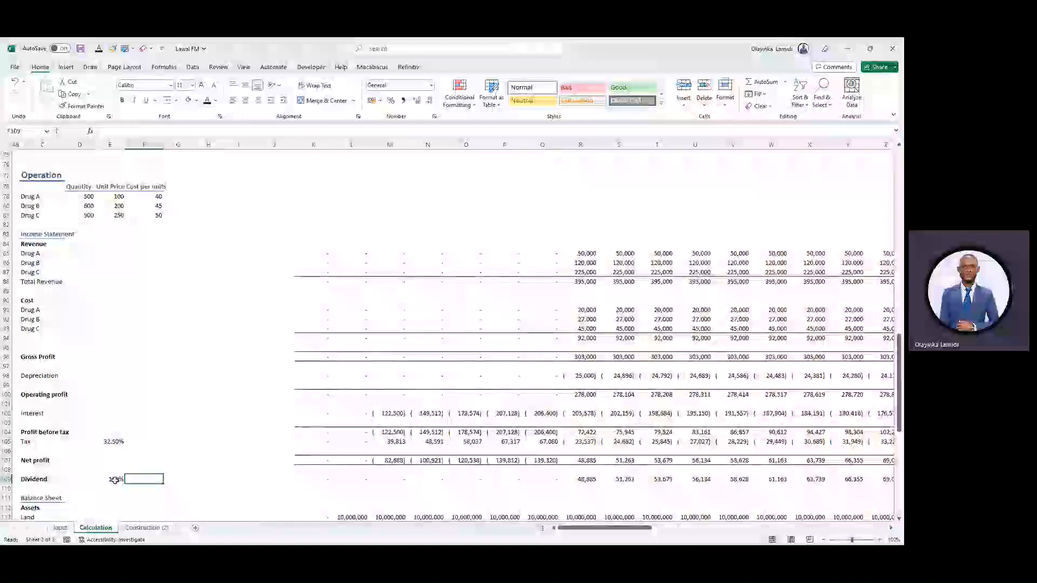
key("ctrl+Right")
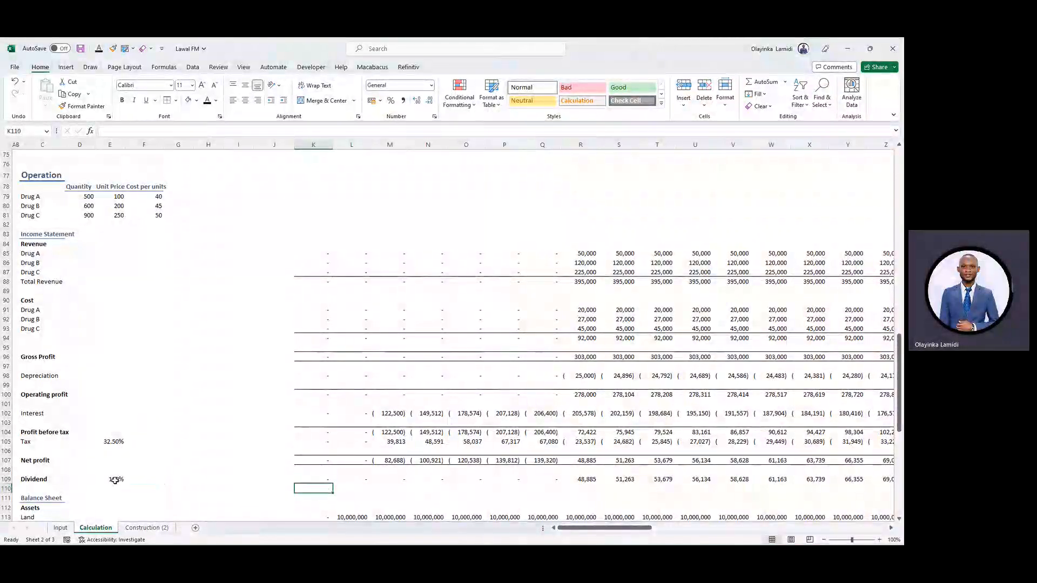
- Insert several blank rows at row 110, between the Dividend row and the Balance Sheet section
key("shift+space")
key("ctrl+shift+plus")
key("ctrl+shift+plus")
key("ctrl+shift+plus")
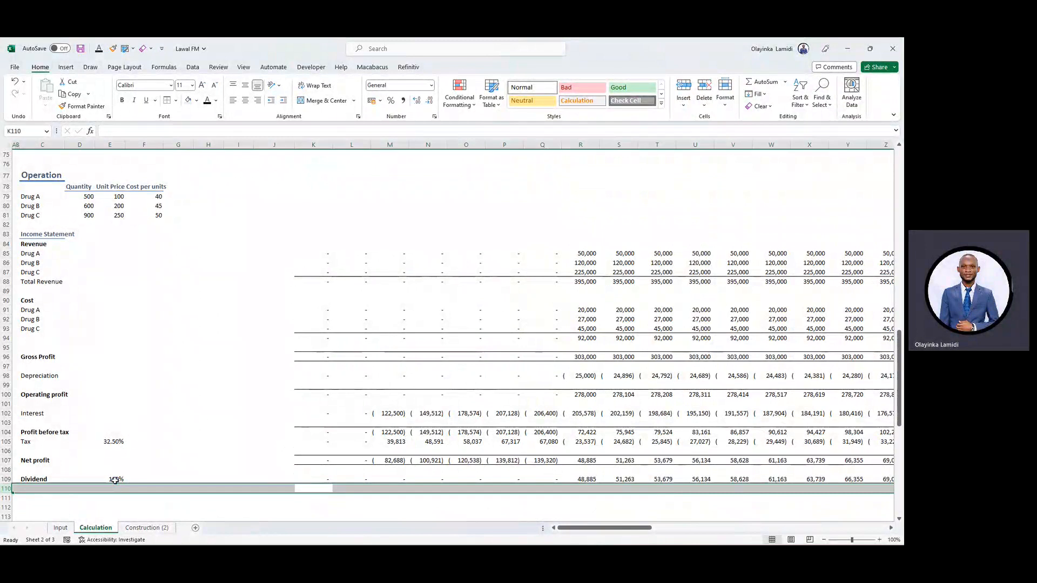
key("Left")
key("Left")
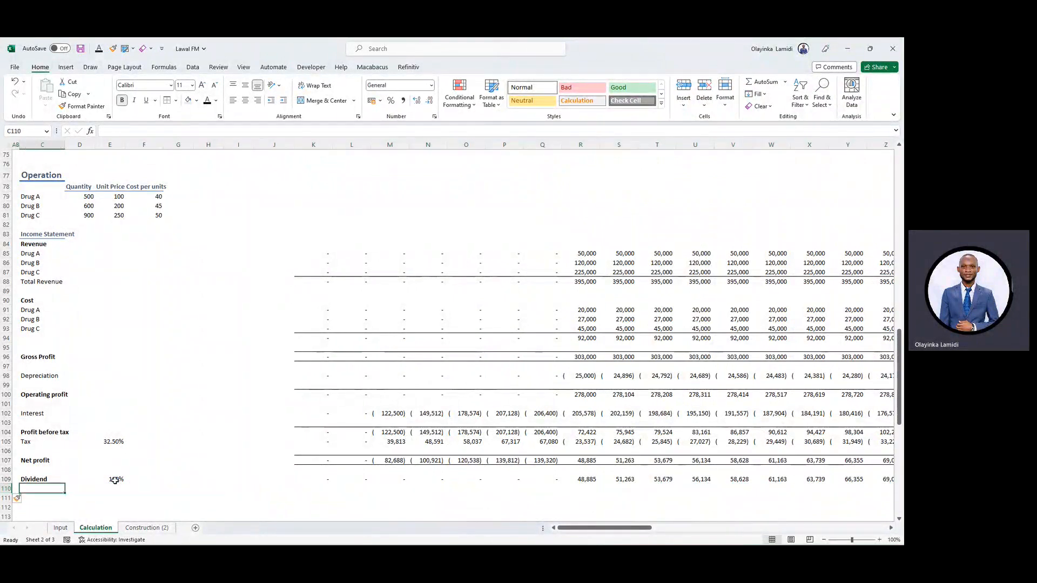
- Enter the heading "Retained Earnings account" in C111
type("Ret")
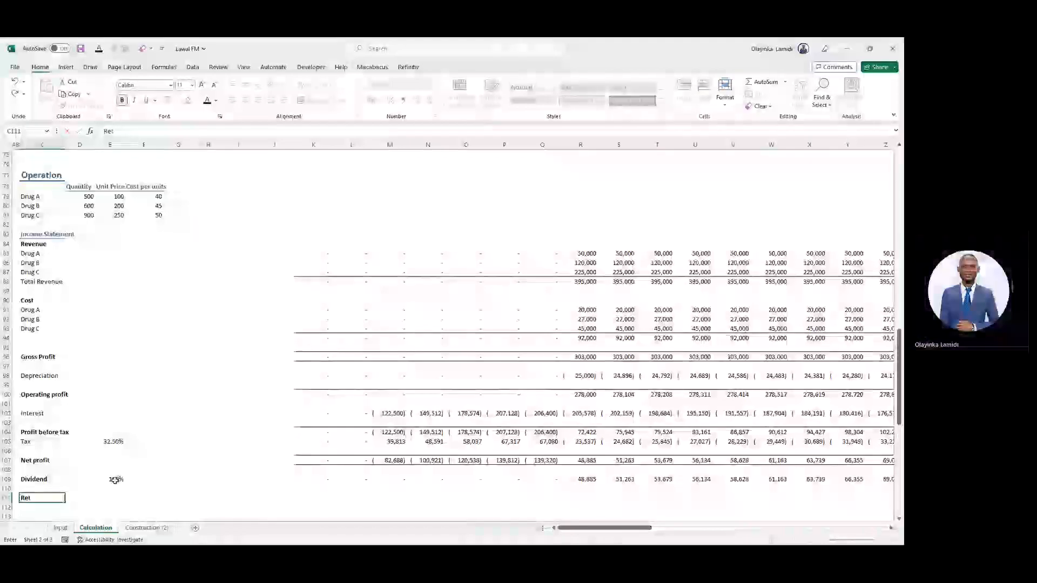
type("ained Earnin")
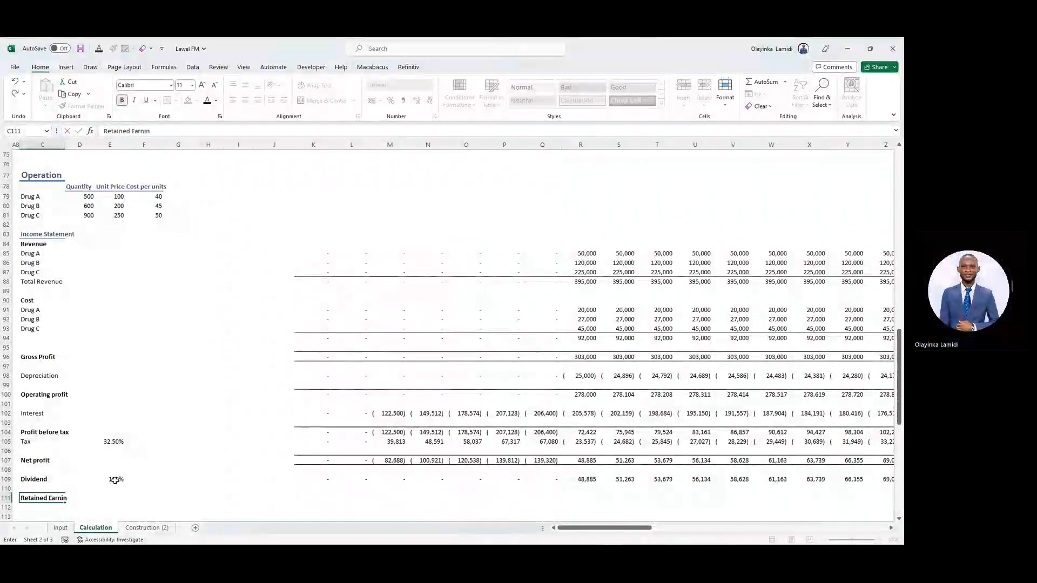
type("gs account")
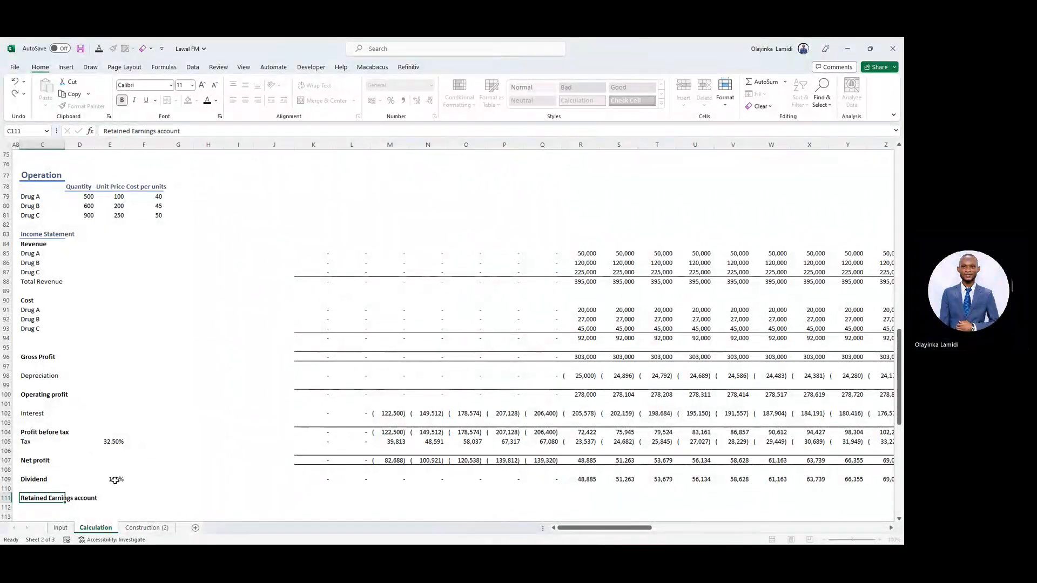
key("Return")
- Insert additional blank rows at row 112, below the Retained Earnings account heading
scroll(115, 480, "down", 2)
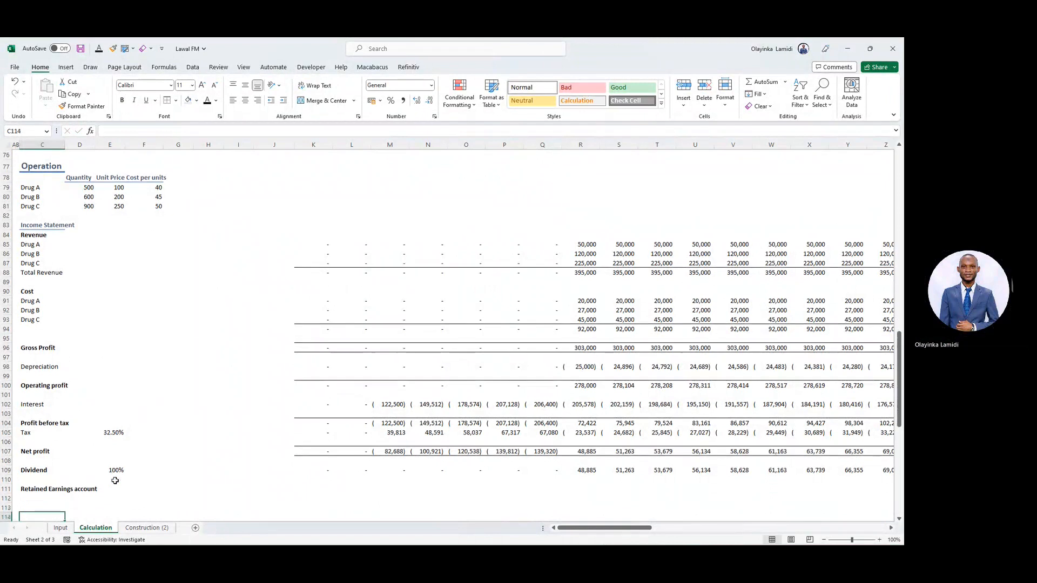
key("shift+space")
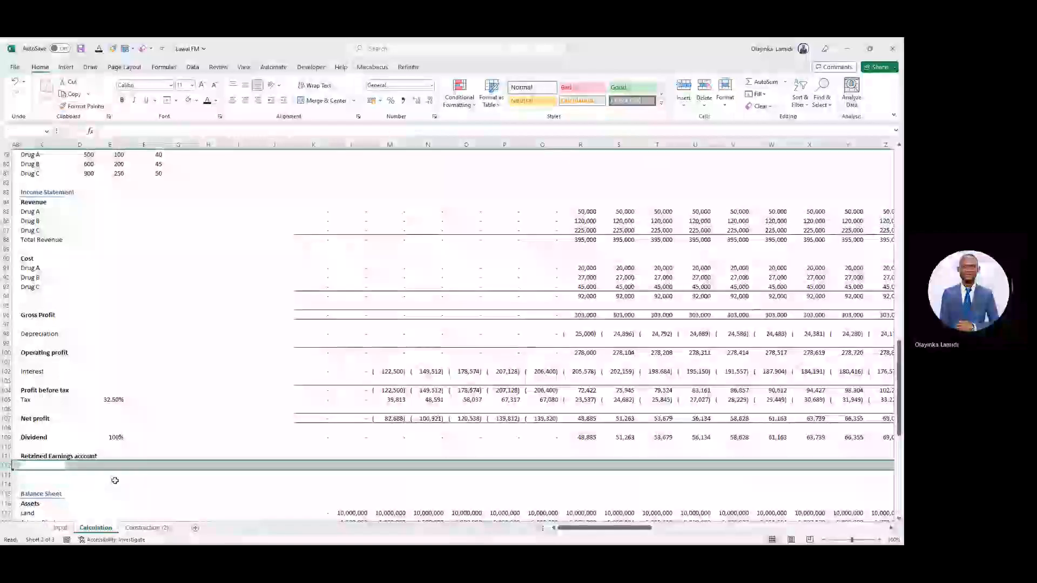
key("ctrl+shift+plus")
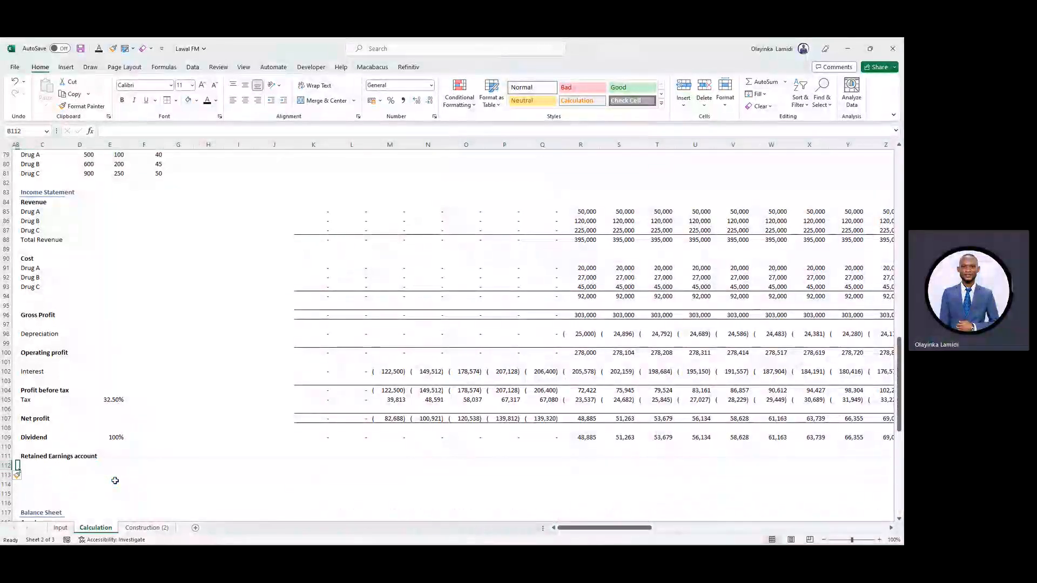
- Enter the label "Balance Blf" in C112 and remove the bold formatting from C112:C114
type("Bala")
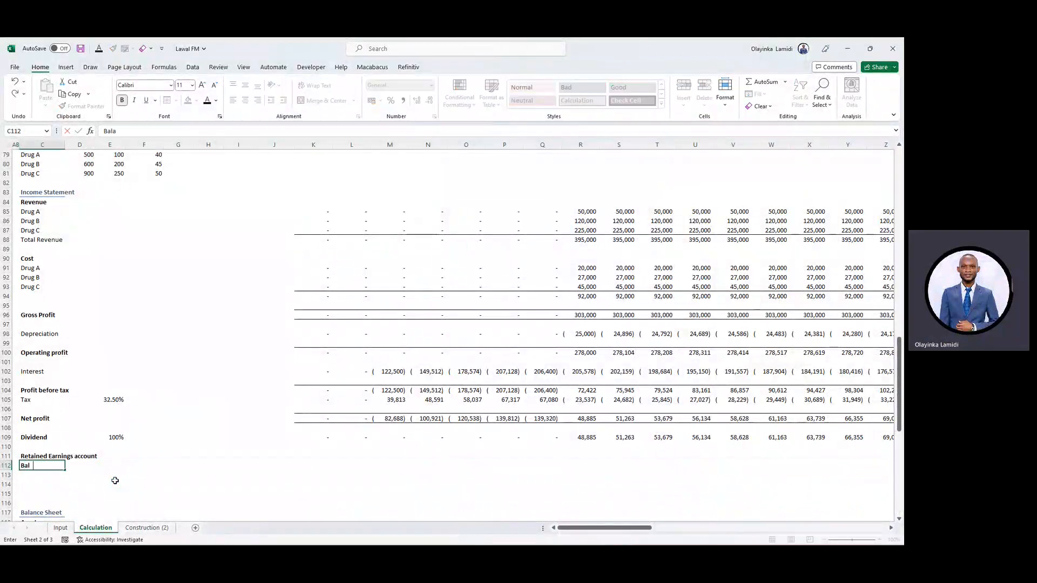
type("nce Blf")
key("ctrl+Return")
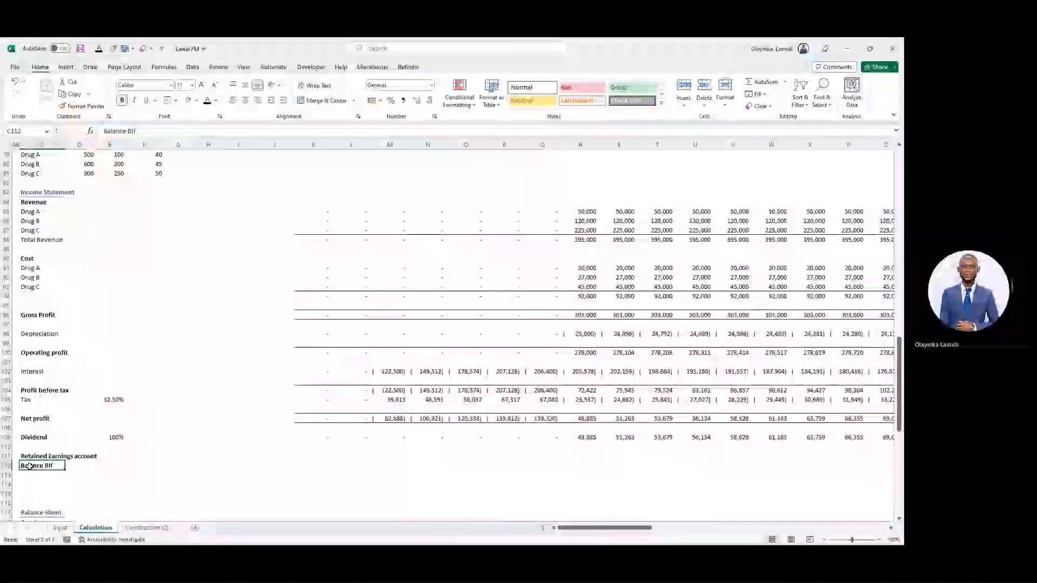
left_click_drag(31, 473, 33, 488)
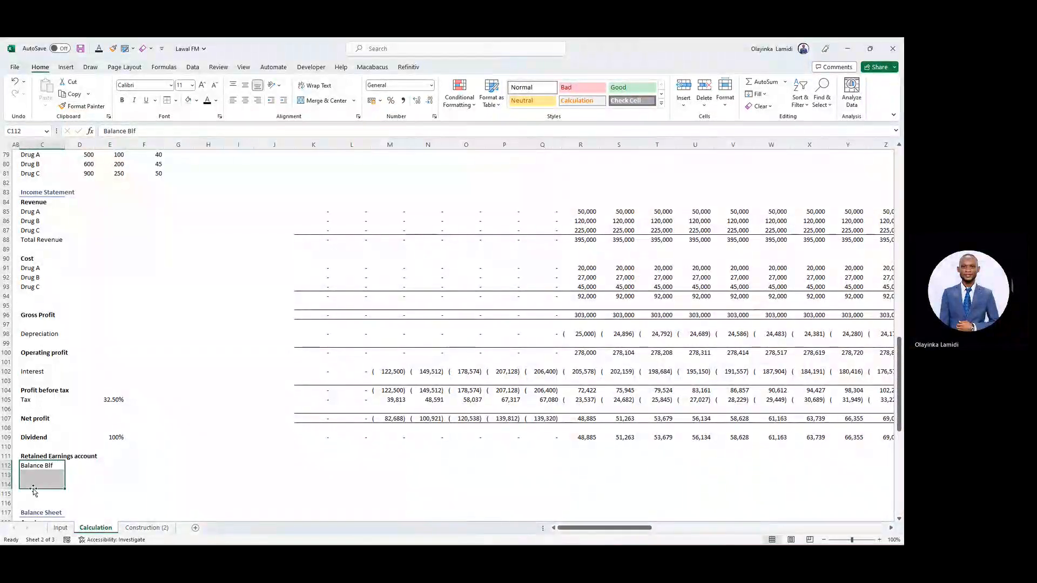
key("Right")
key("Down")
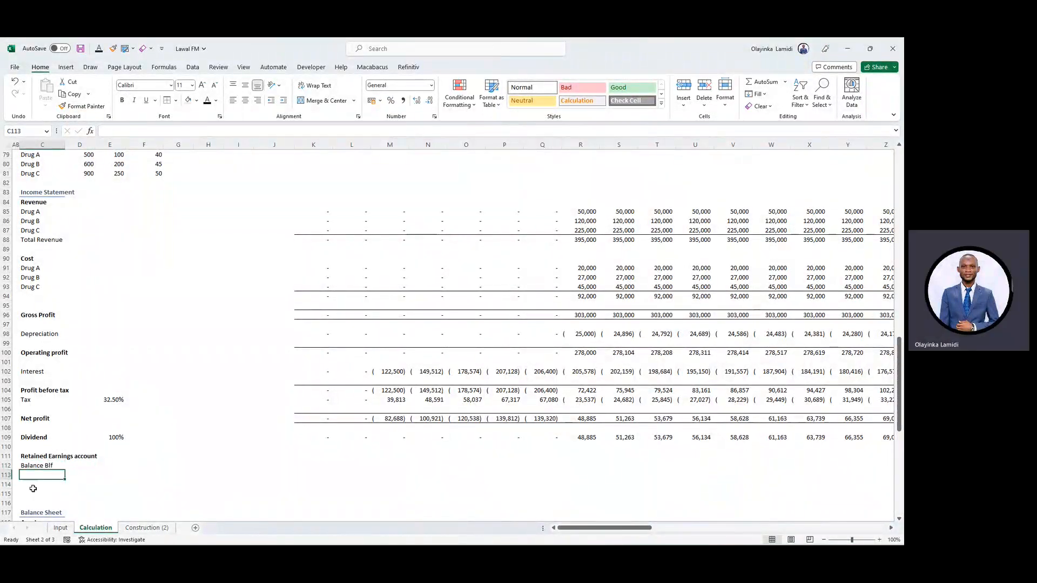
- Label C113:C115 "Profit for the year", "Dividend" and "Closing balance", and remove their bold formatting
type("Profi")
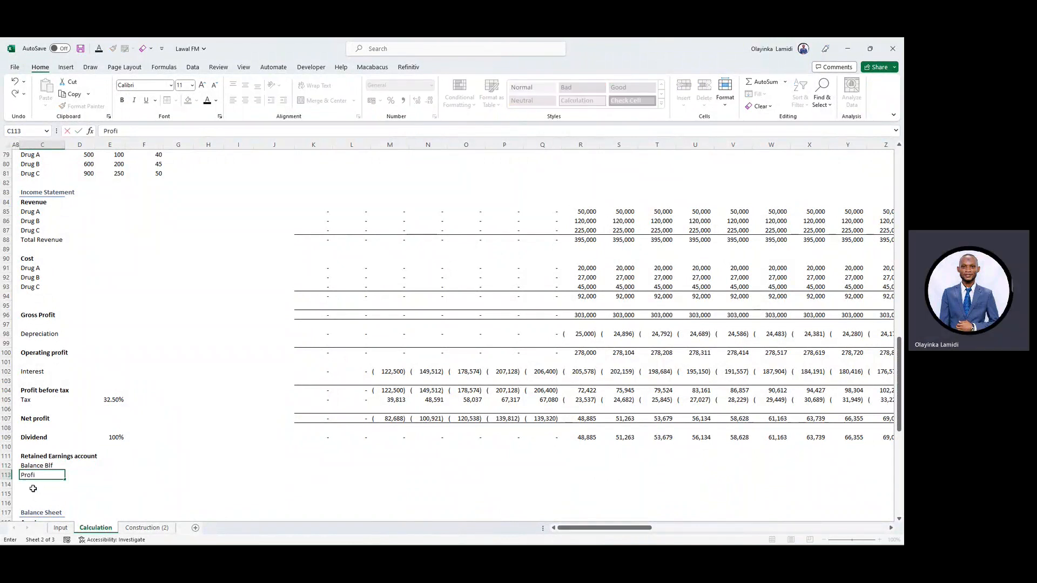
type("t for the yea")
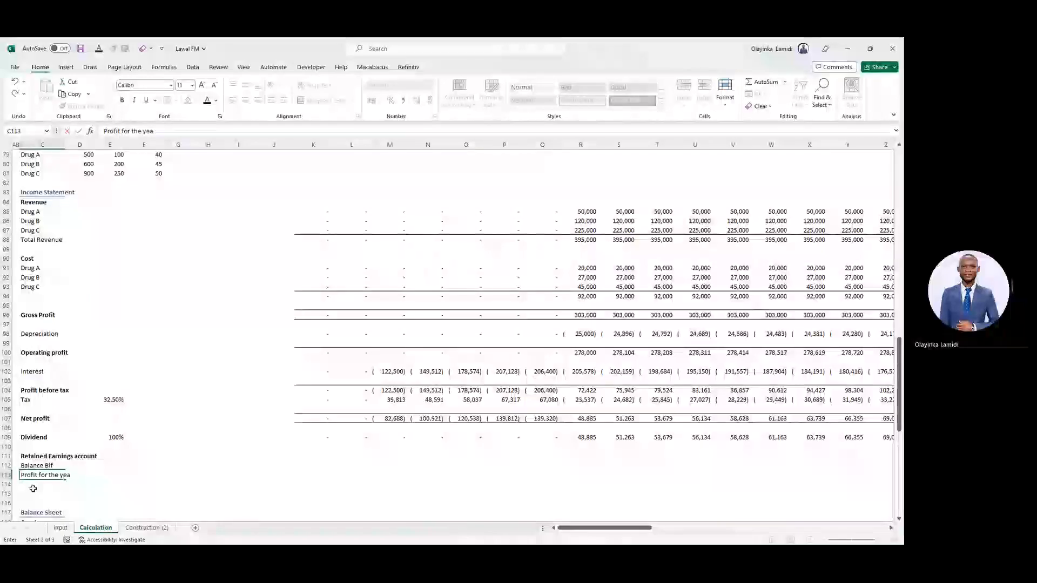
type("r")
key("Return")
type("Divi")
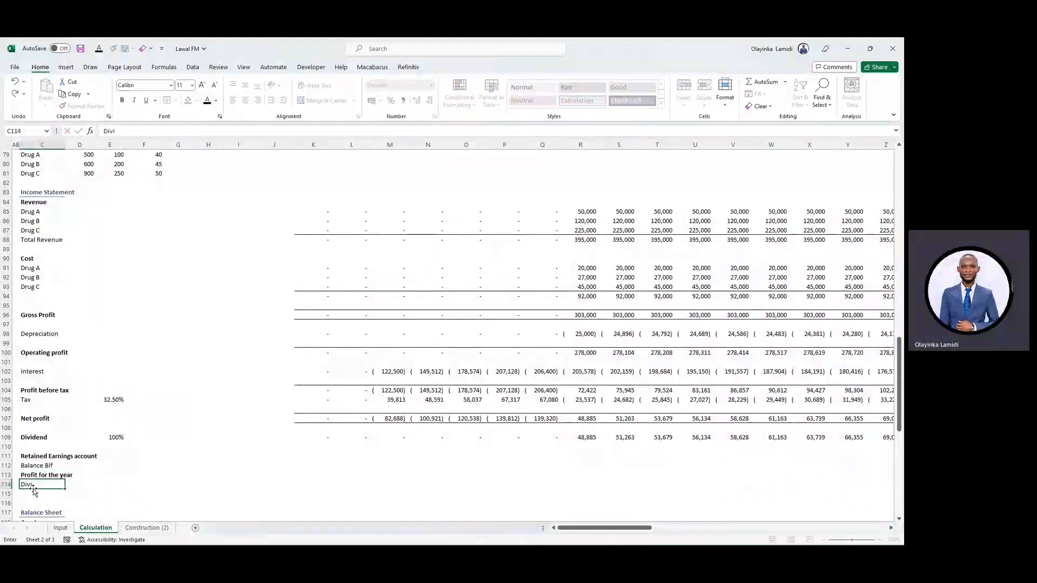
type("denClo")
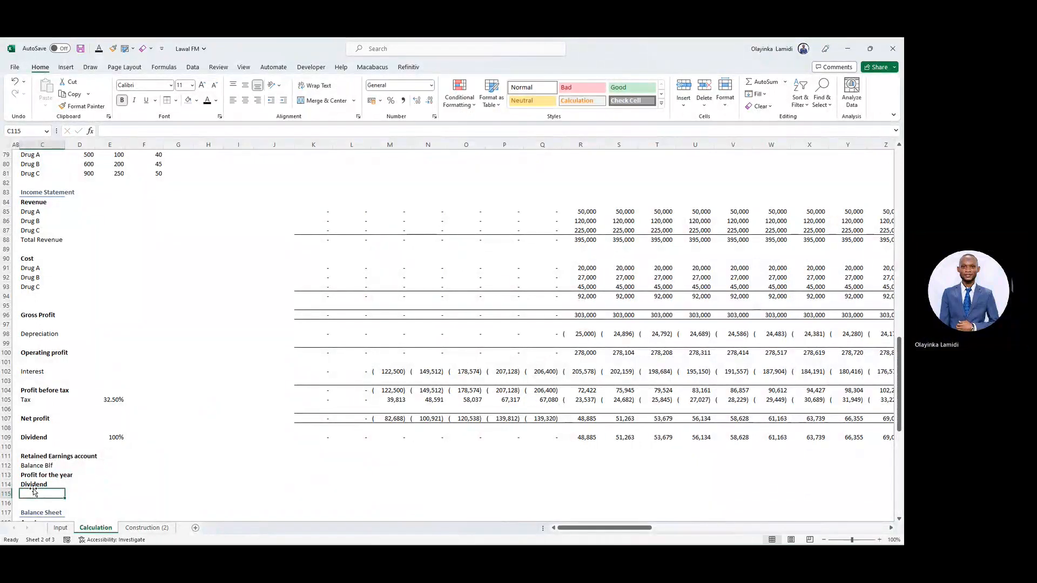
type("sing balance")
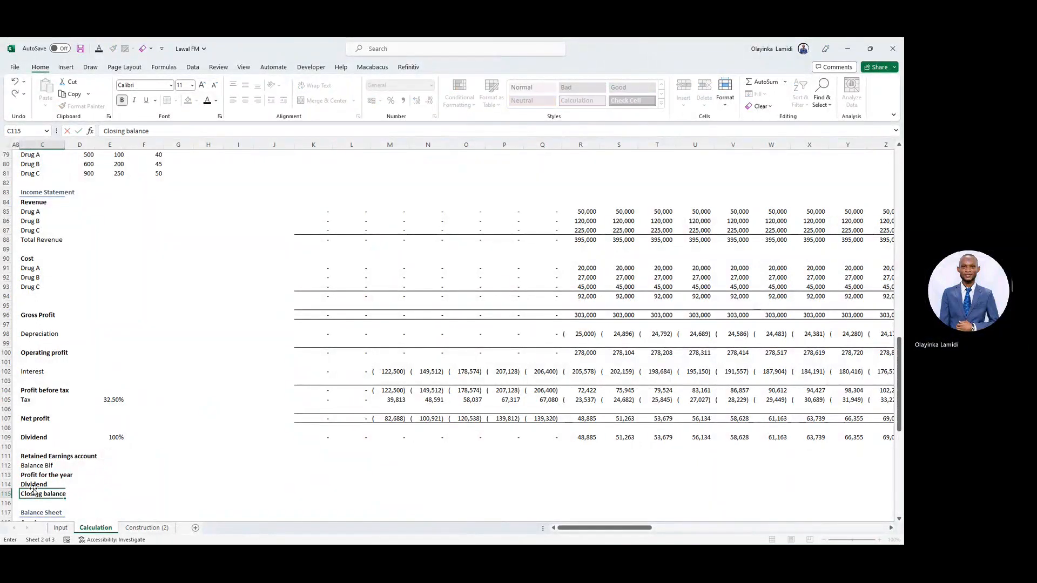
key("Return")
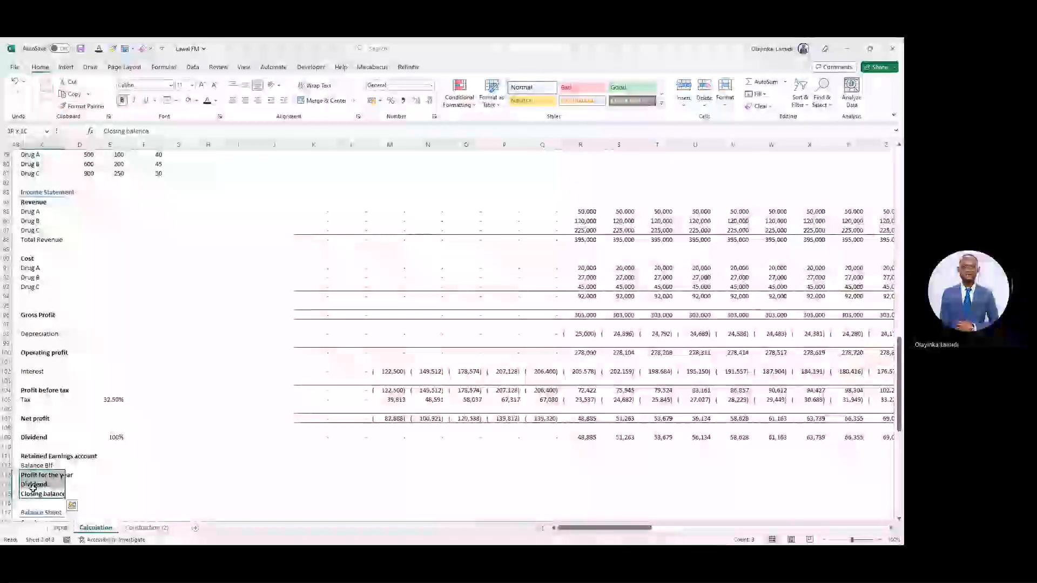
key("ctrl+b")
- Link the Balance Blf in K112 to the prior period's closing balance with =J115
key("Right")
key("Up")
key("Right")
key("Right")
key("Right")
key("Right")
key("Right")
key("Right")
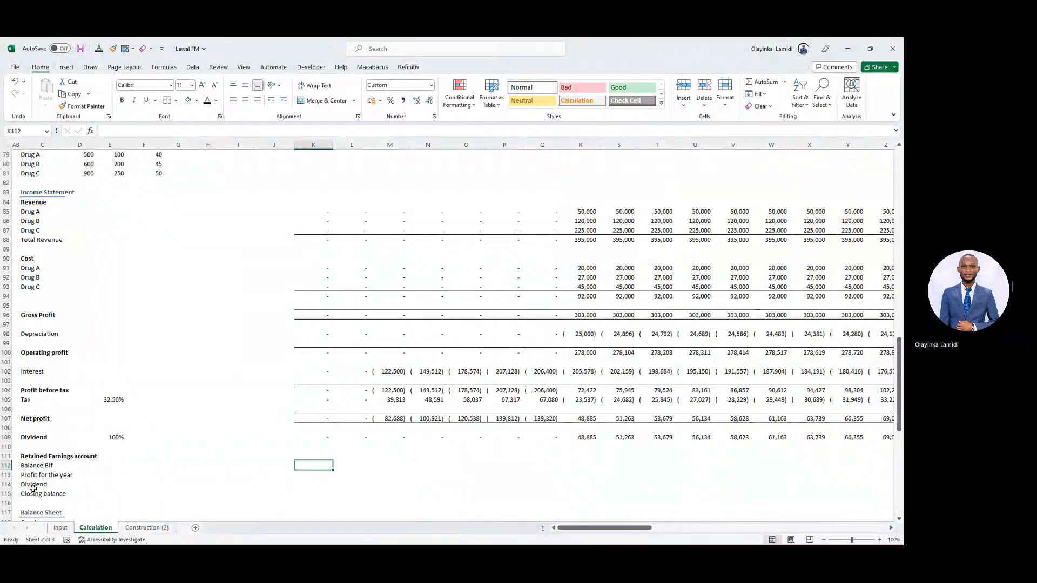
type("=")
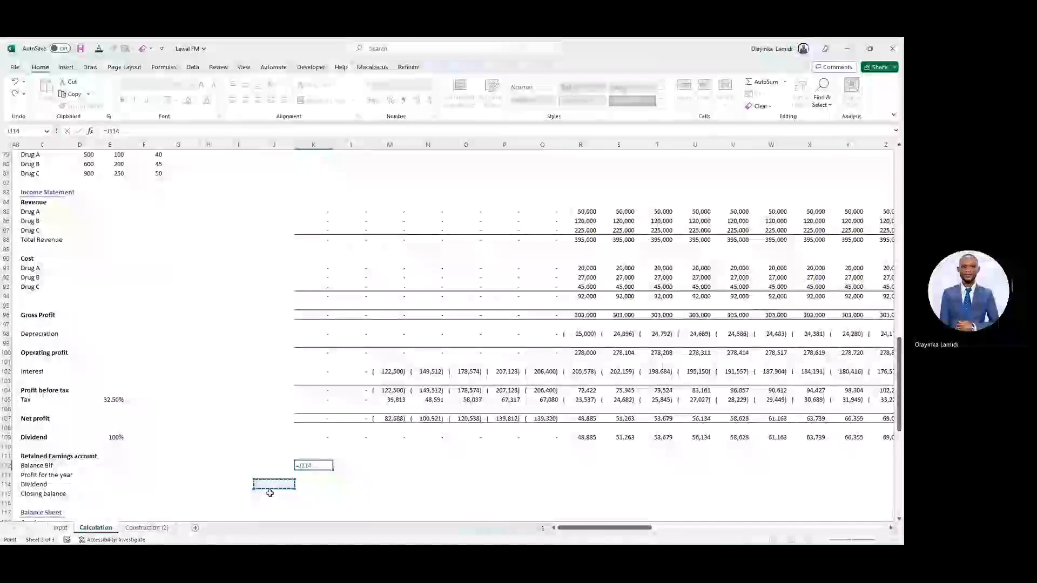
left_click(270, 493)
key("Return")
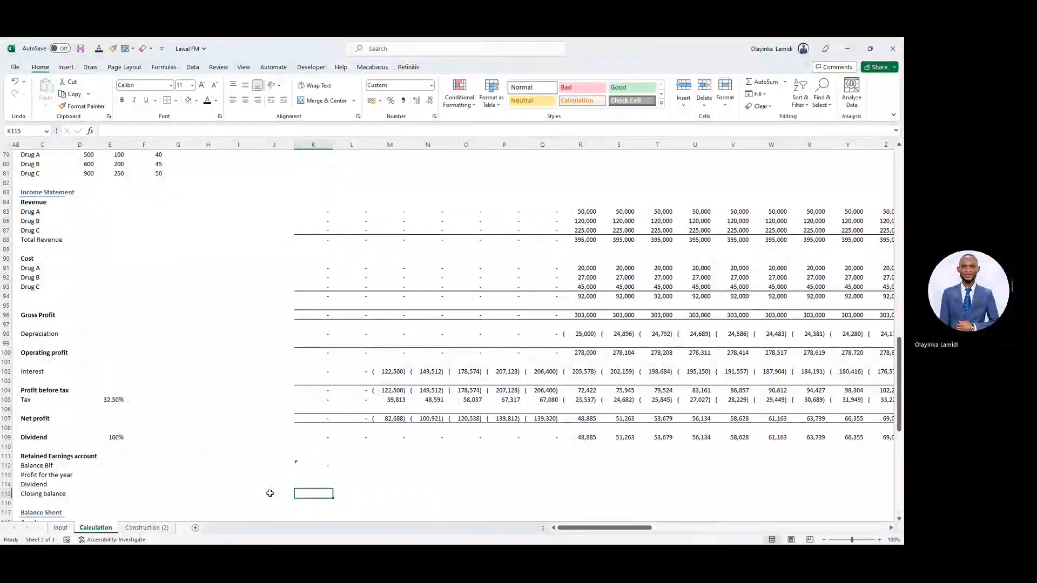
- Enter 0 as the initial closing balance in J115 and apply the Input cell style to it
key("ctrl+shift+Left")
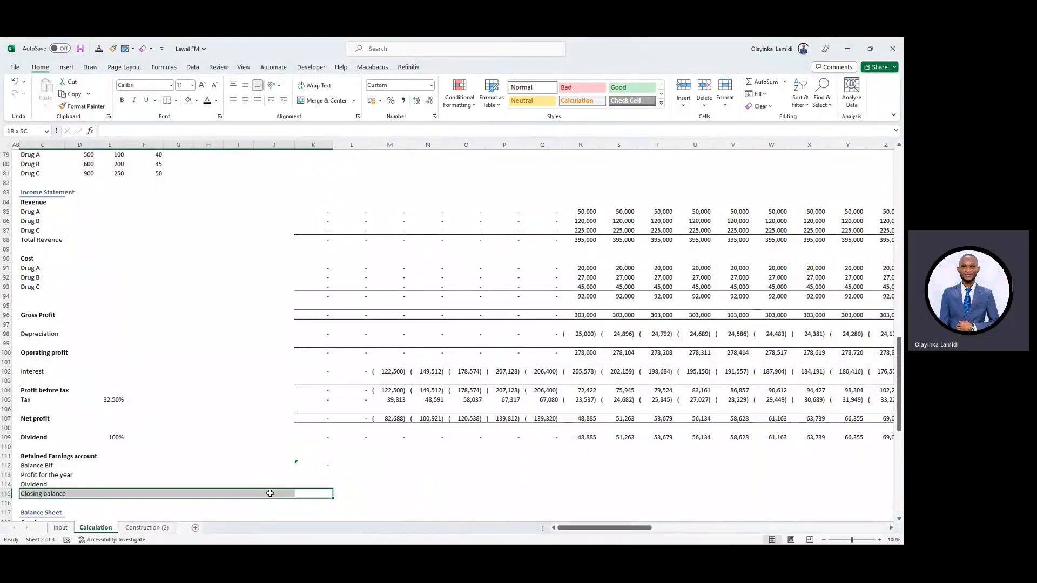
key("Up")
key("Up")
key("Up")
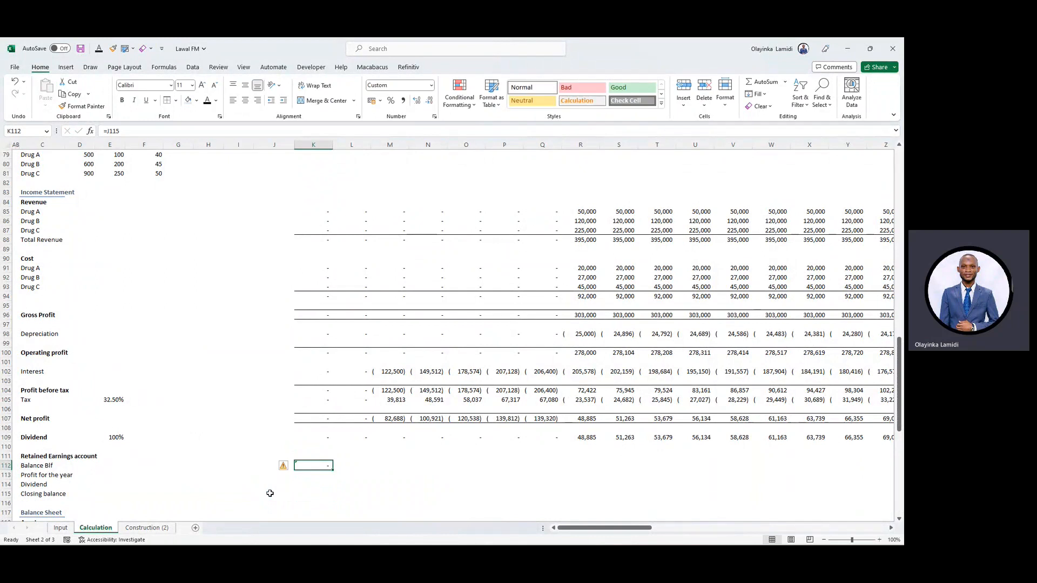
key("Left")
type("0")
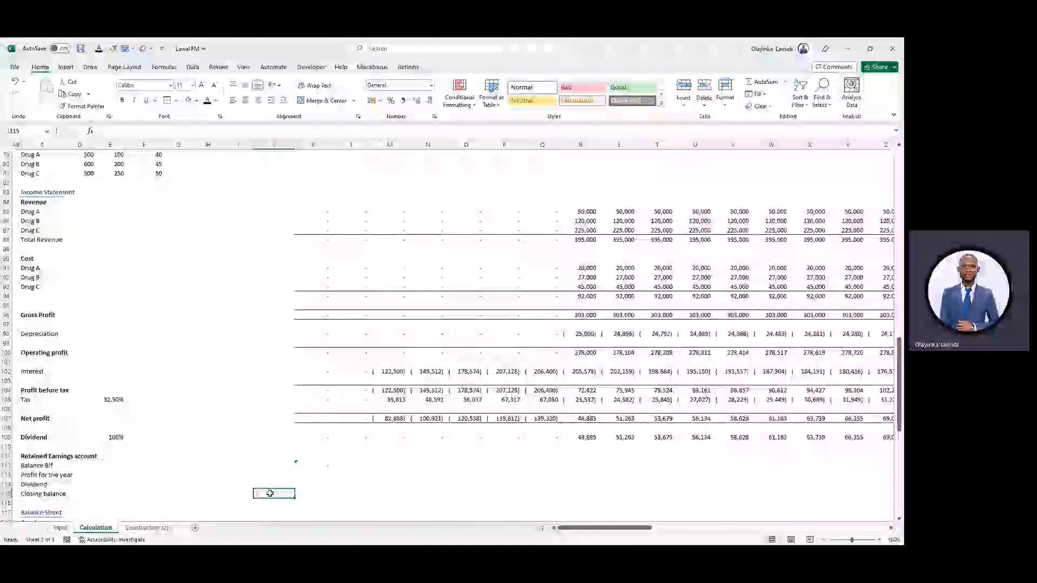
key("ctrl+Return")
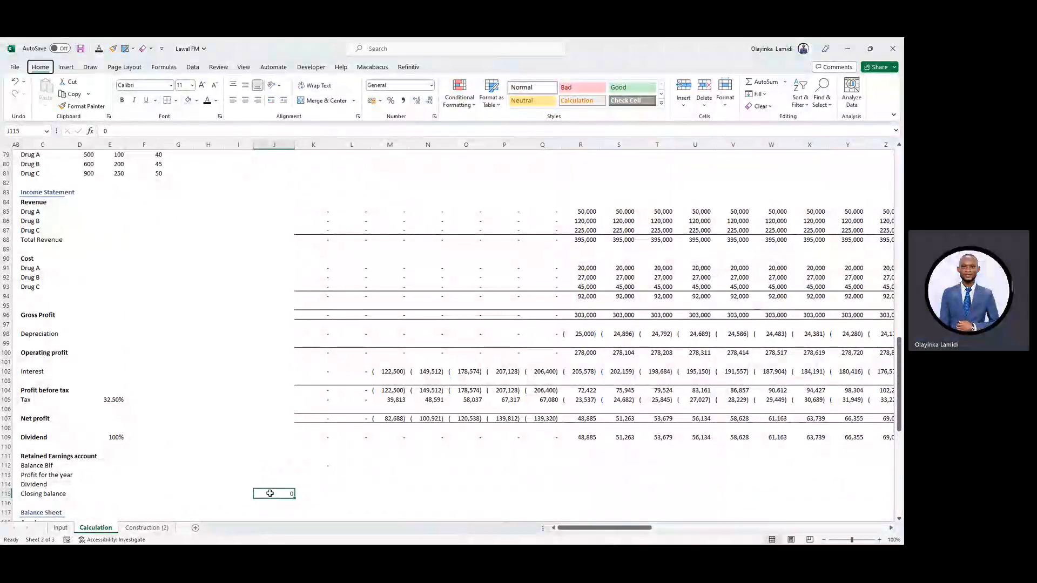
key("alt+h")
key("j")
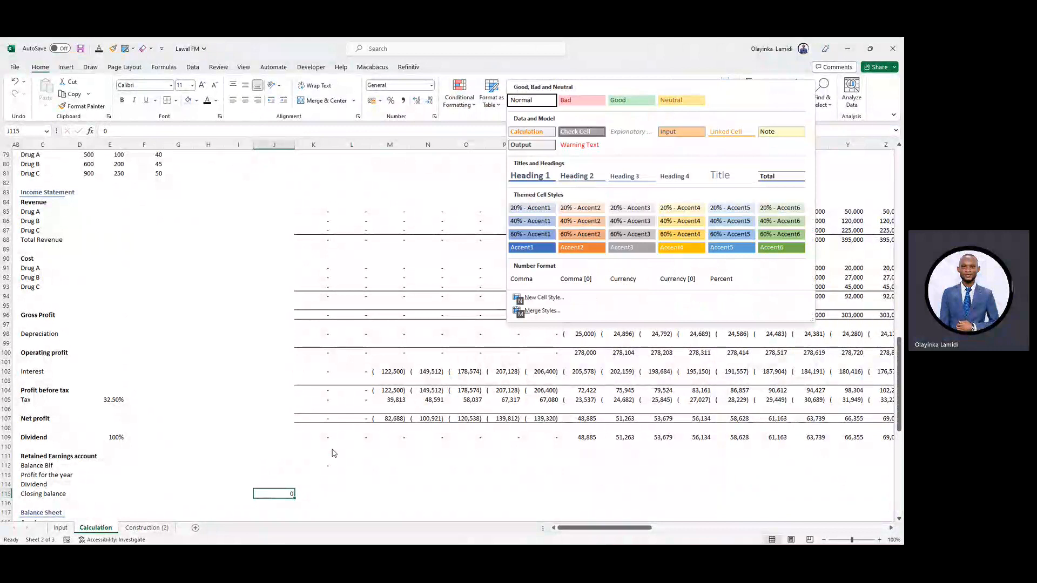
left_click(680, 135)
- Link the Profit for the year in K113 to the net profit with =K107
key("Down")
key("Right")
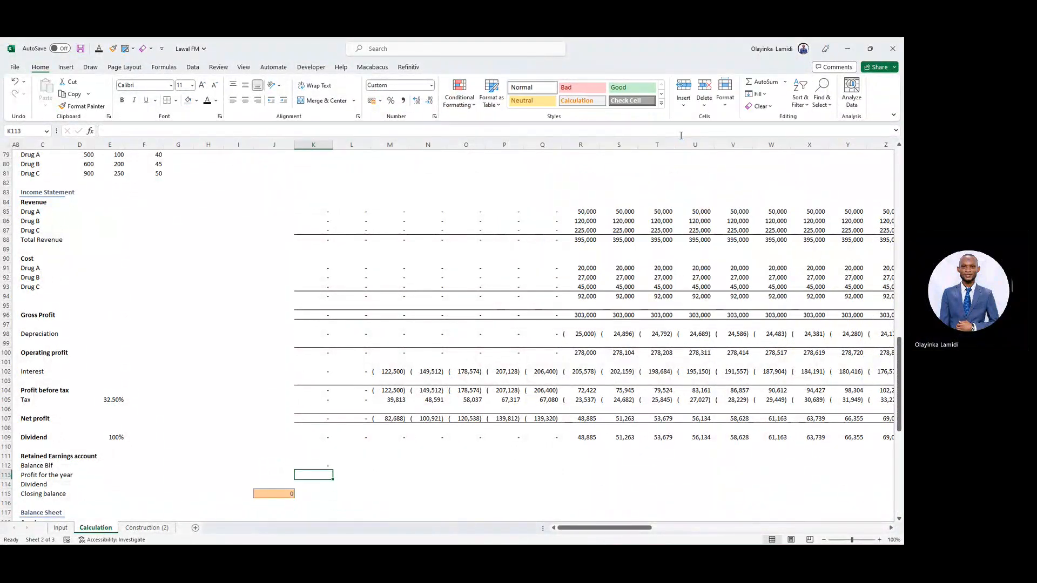
key("F2")
key("F2")
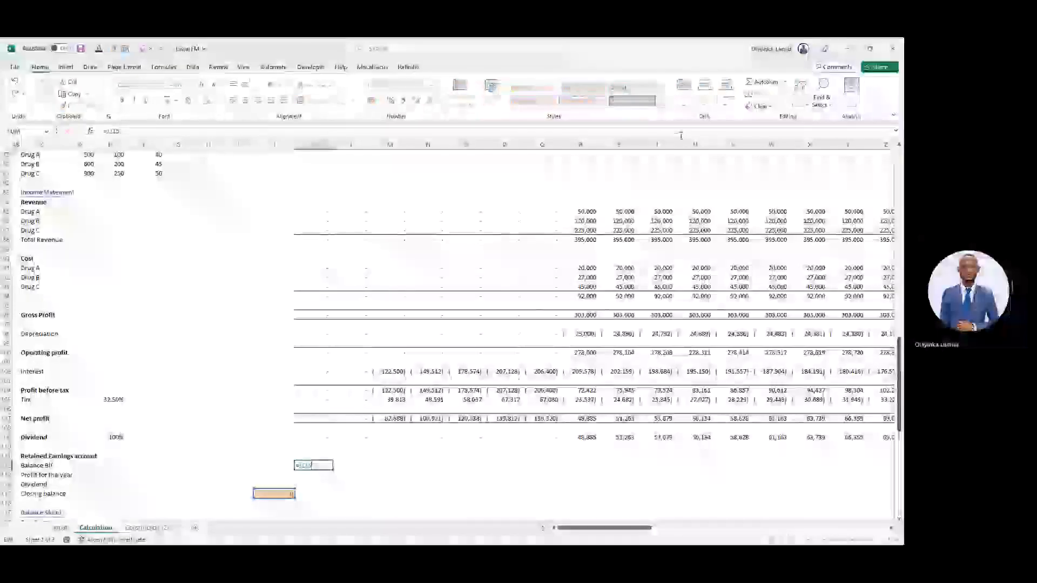
key("Escape")
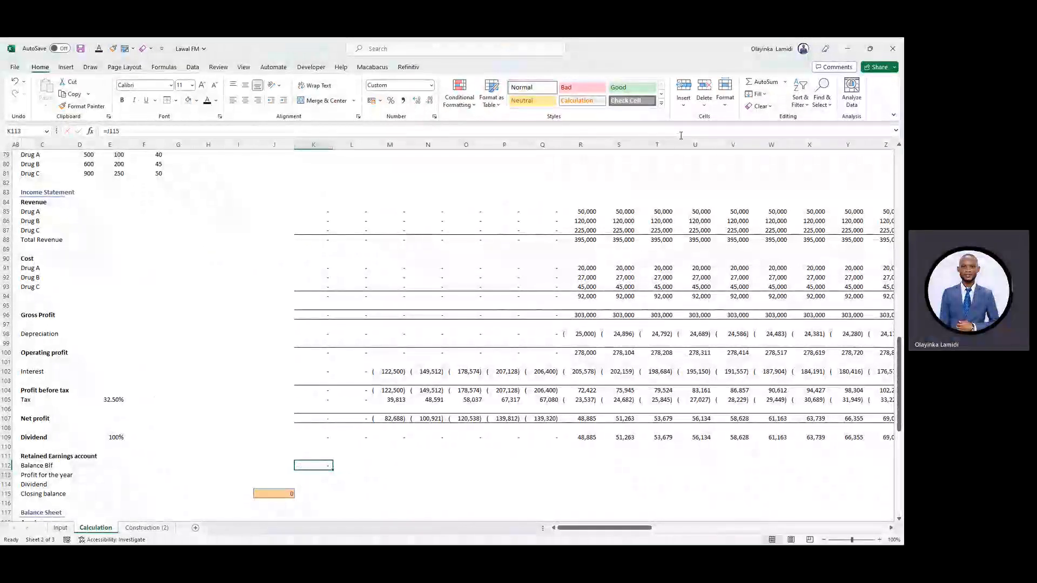
key("Down")
key("Return")
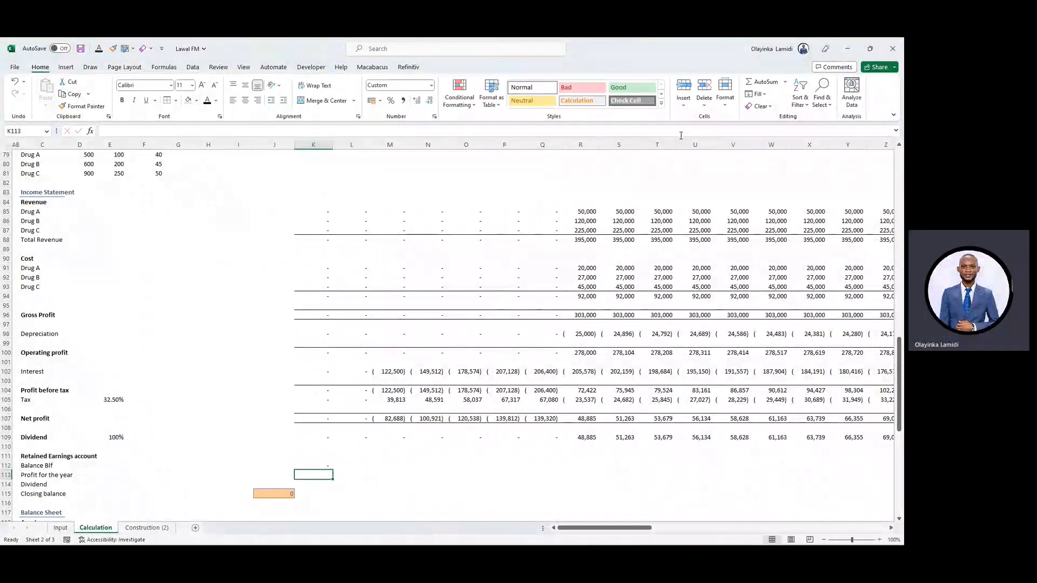
type("=")
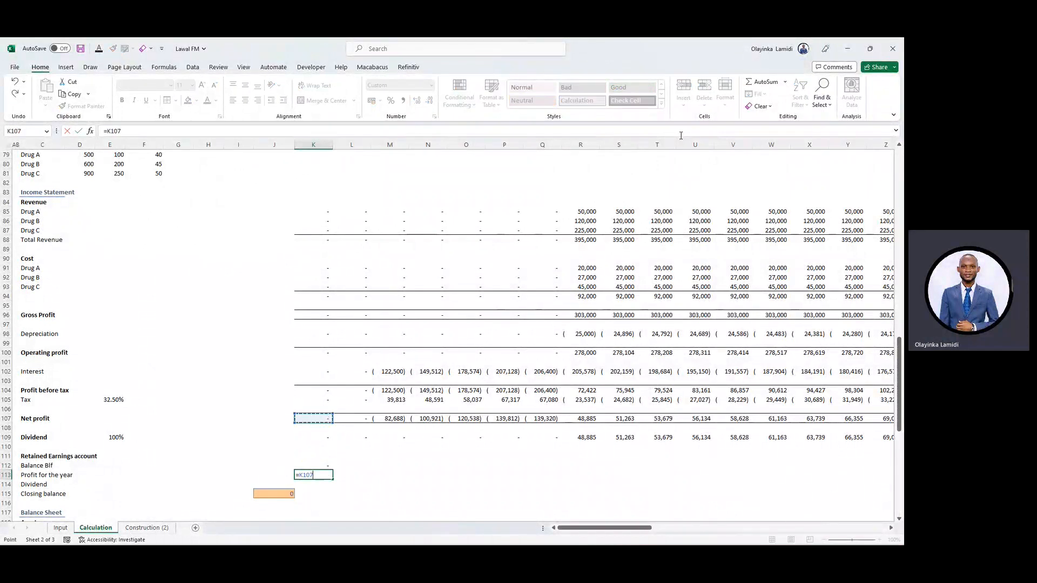
key("Return")
- Enter the dividend deduction in K114 as =-K109 and total the closing balance in K115 with =SUM(K112:K114)
type("=")
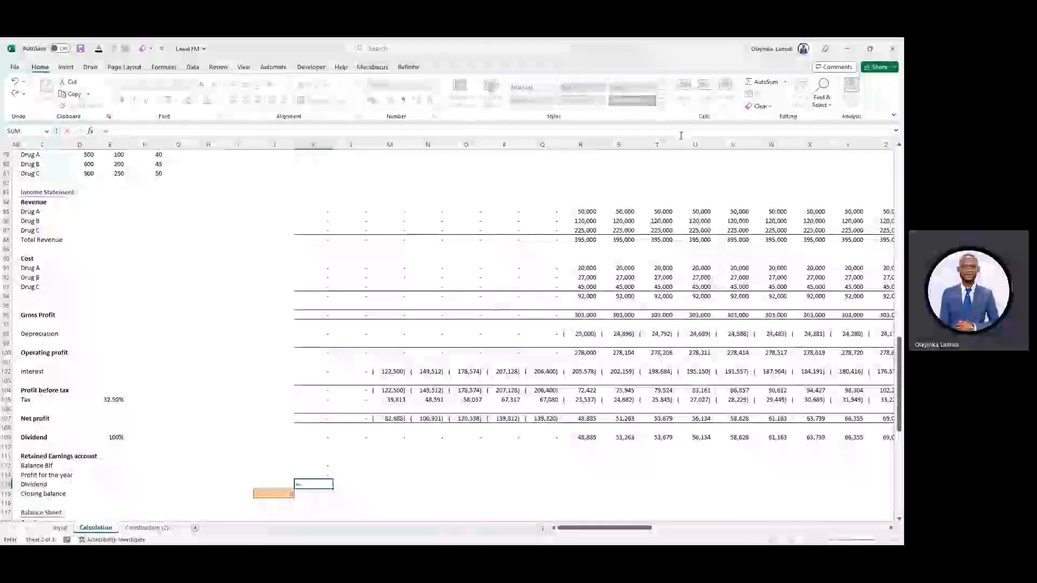
key("Up")
key("Up")
key("Up")
key("Up")
key("Up")
key("Return")
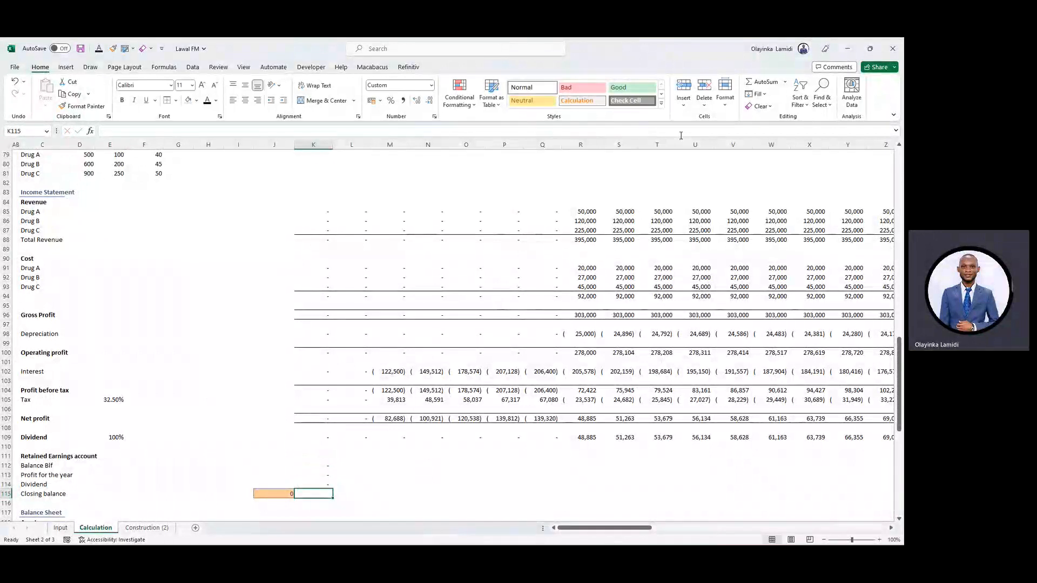
key("alt+equal")
key("Return")
- Fill the retained earnings formulas in K112:K115 across all periods through column BY
key("Up")
key("ctrl+shift+Up")
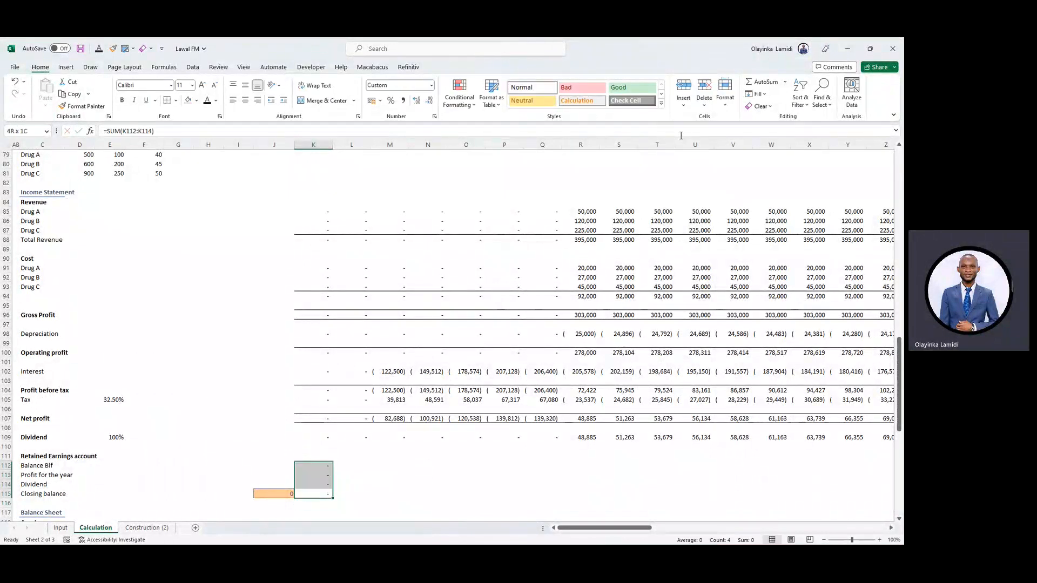
key("ctrl+shift+Right")
key("shift+Left")
key("shift+Left")
key("shift+Left")
key("shift+Left")
key("shift+Left")
key("shift+Left")
key("shift+Left")
key("shift+Left")
key("shift+Left")
key("shift+Left")
key("shift+Left")
key("shift+Left")
key("shift+Right")
key("shift+Right")
key("shift+Right")
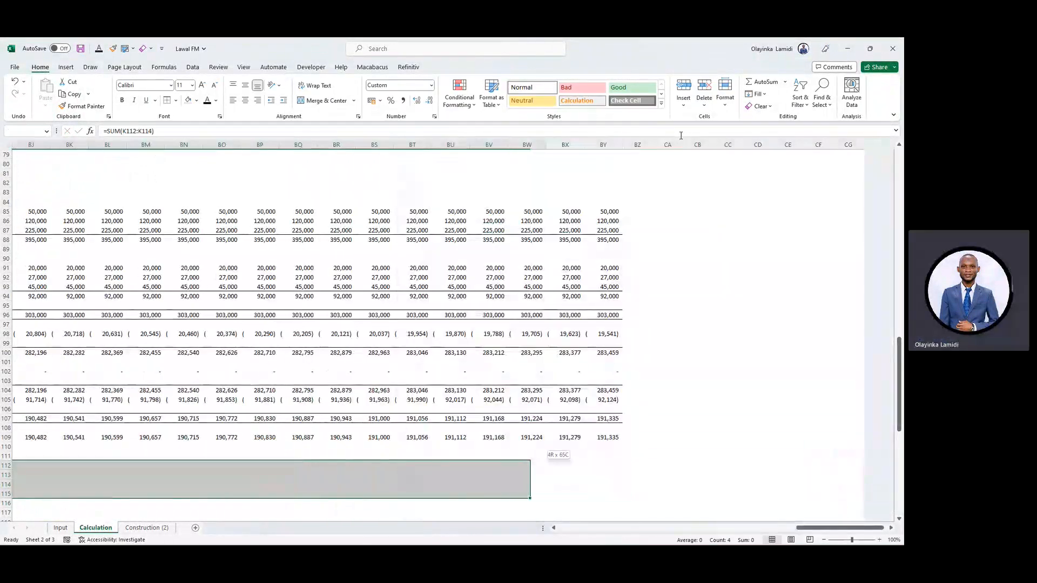
key("ctrl+r")
- Apply top and bottom borders to the Closing balance row from K115 to BY115
key("Left")
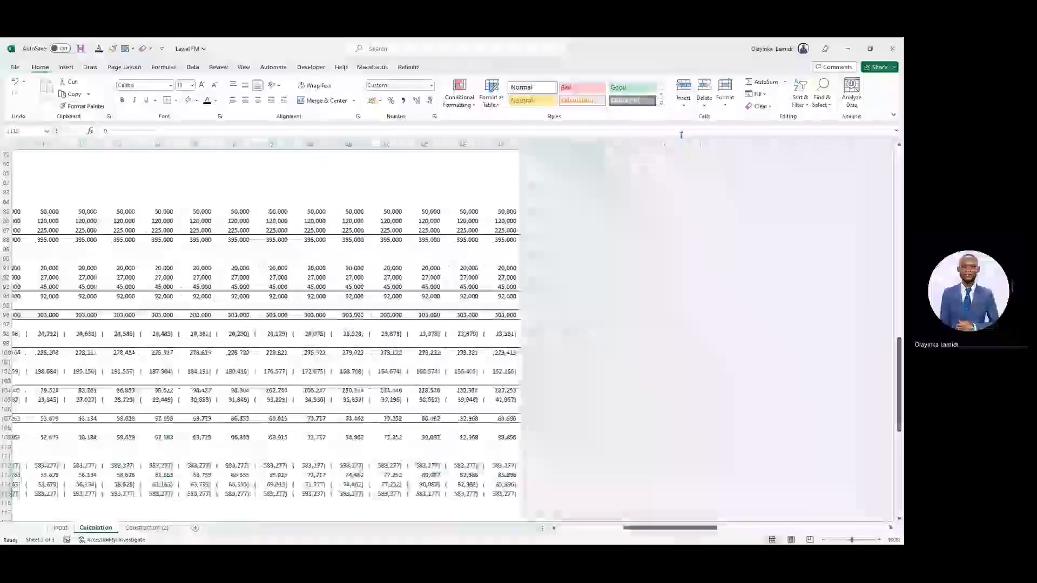
key("Right")
key("ctrl+shift+Right")
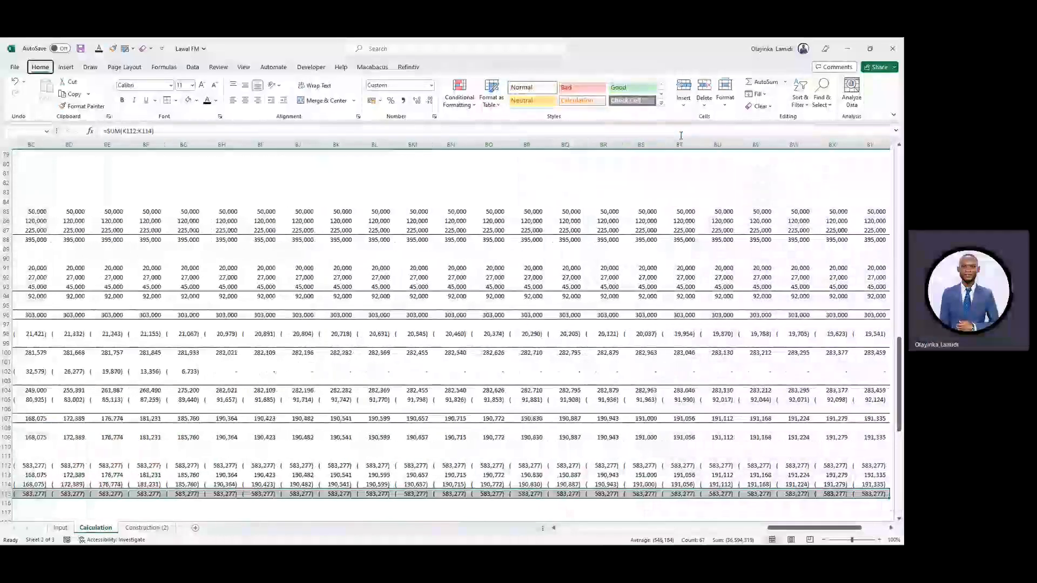
key("Left")
key("Right")
key("Right")
key("Right")
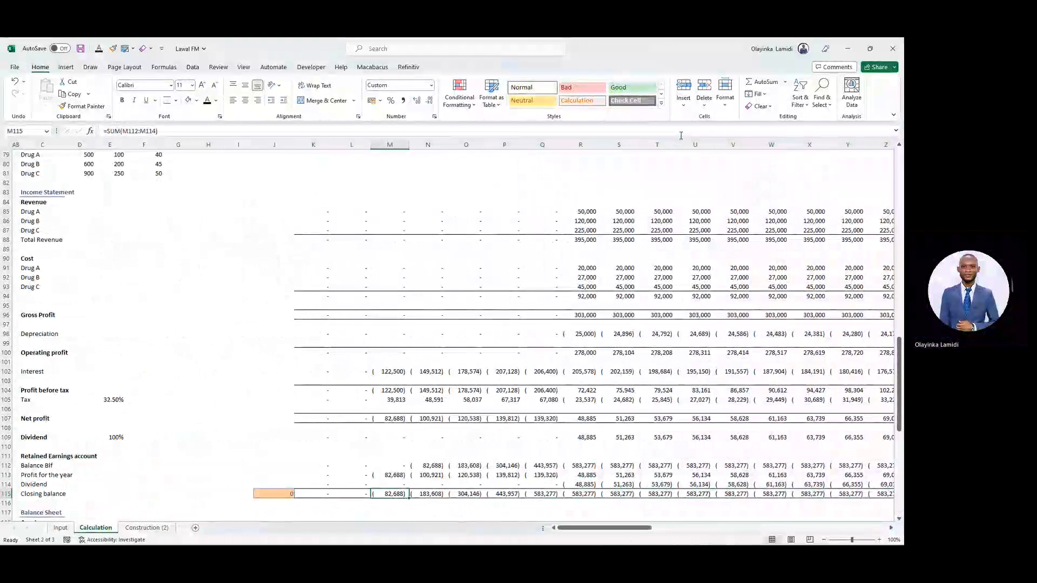
- Review the closing balance and dividend formulas of the retained earnings account across the early periods
key("Left")
key("Left")
key("Right")
key("Right")
key("Right")
key("Right")
key("Right")
key("Right")
key("Right")
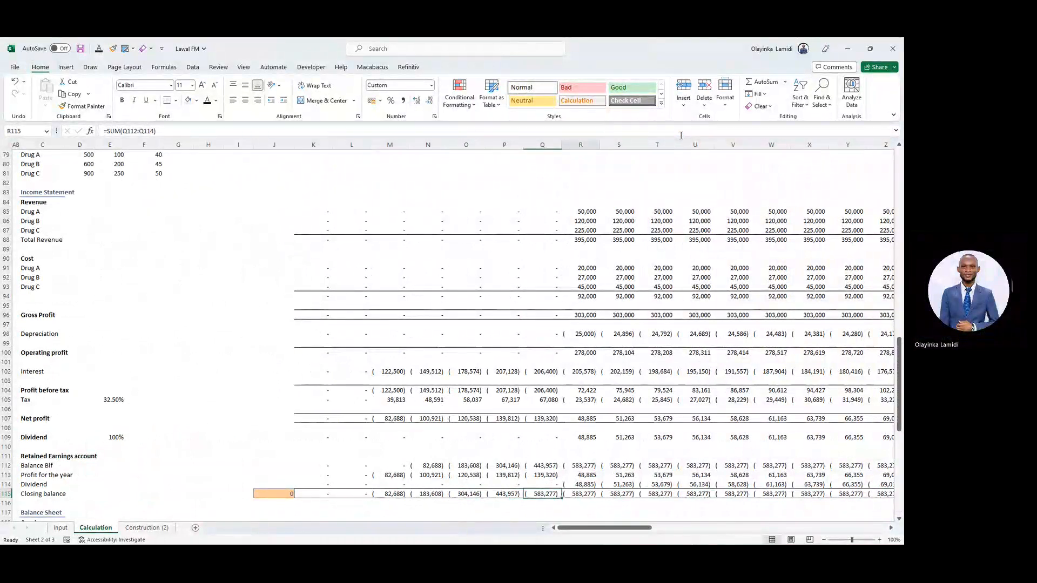
key("F2")
key("Escape")
key("Right")
key("Right")
key("Right")
key("F2")
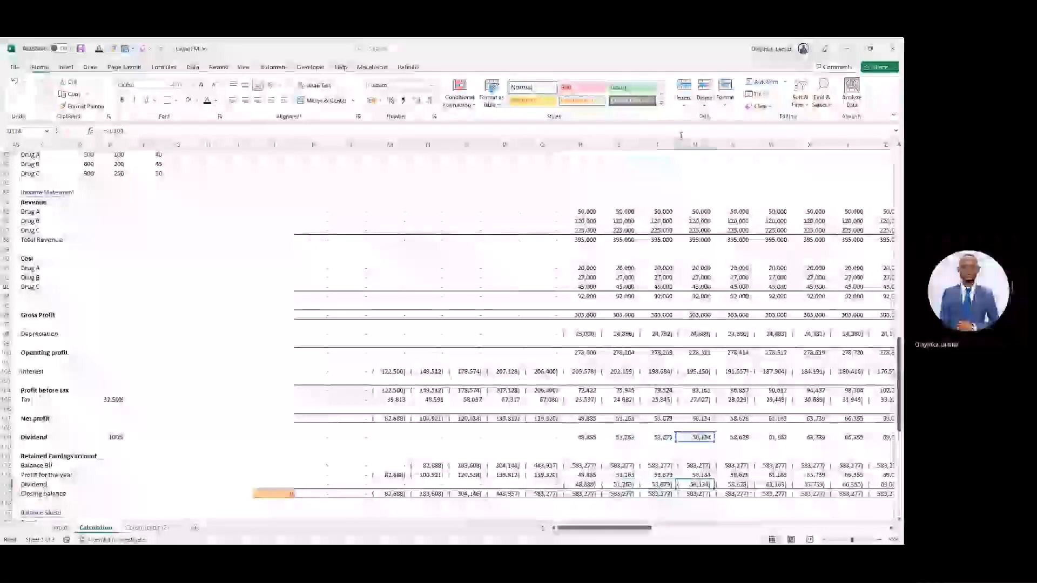
key("Tab")
key("F2")
key("Tab")
key("F2")
key("Tab")
- Trace the dividend percentage in E109 to its source on the Input sheet and set the Dividend Payout to 80%
key("ctrl+Left")
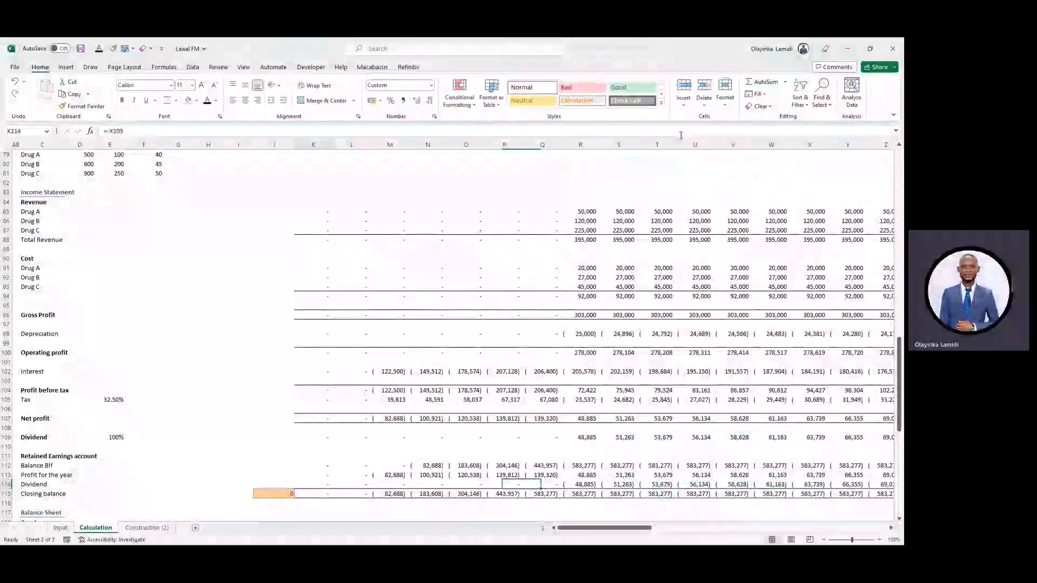
key("ctrl+Left")
key("ctrl+Left")
key("Right")
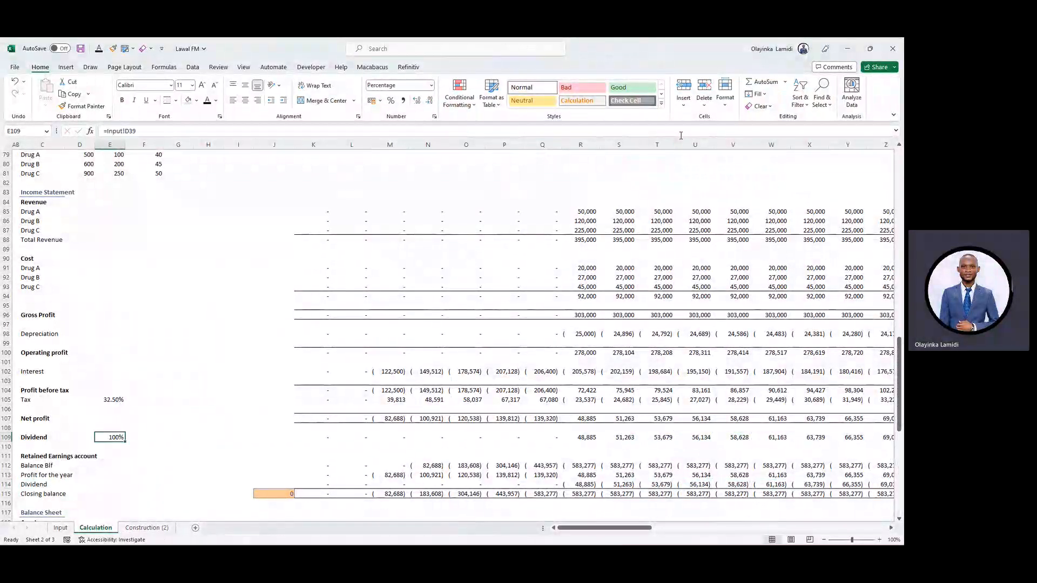
key("ctrl+bracketleft")
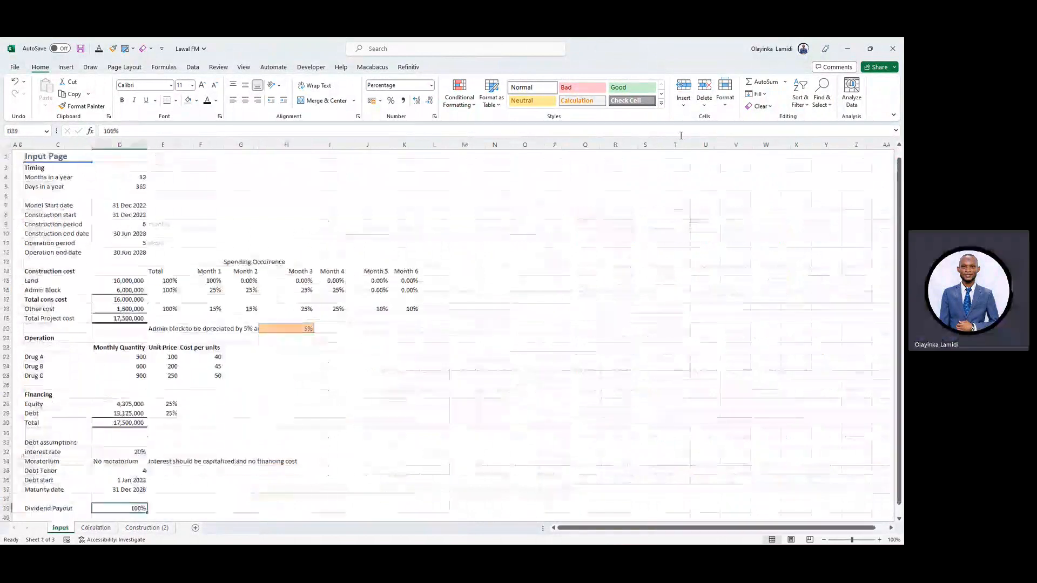
type("80")
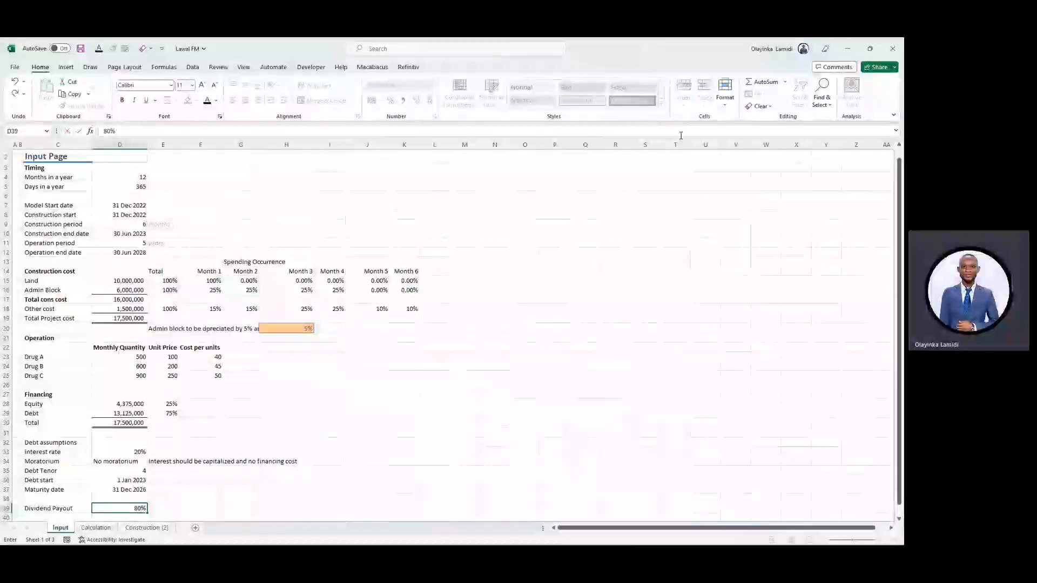
key("Return")
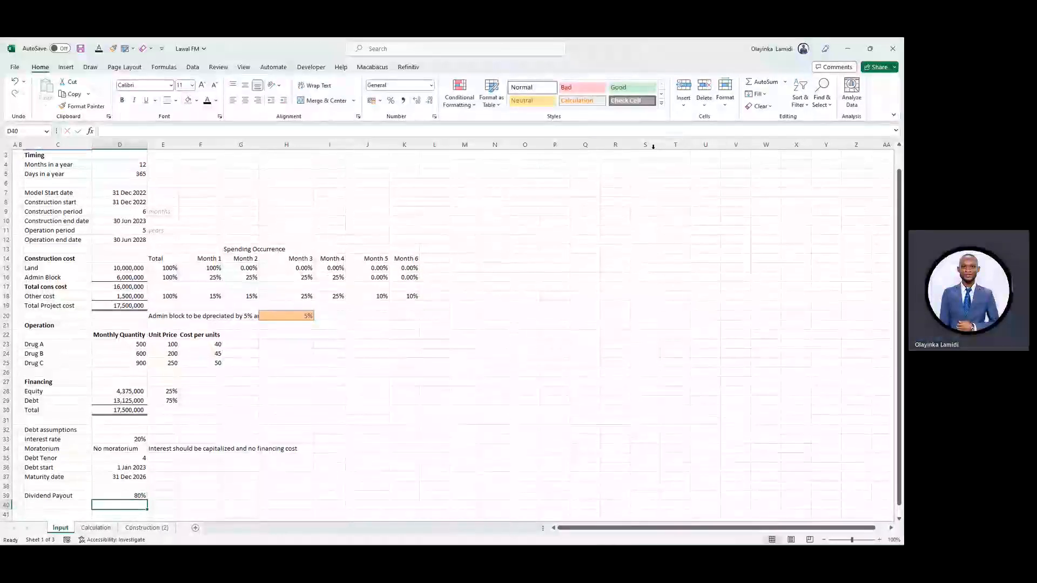
- Return to the Calculation sheet and examine how the retained earnings closing balance develops through the last period
left_click(95, 527)
left_click(358, 465)
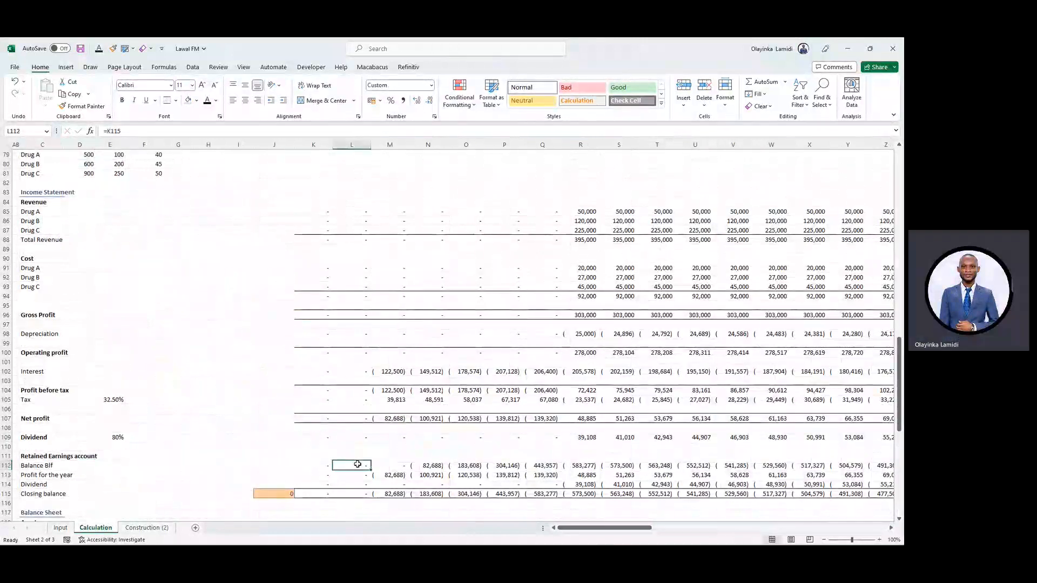
key("ctrl+Right")
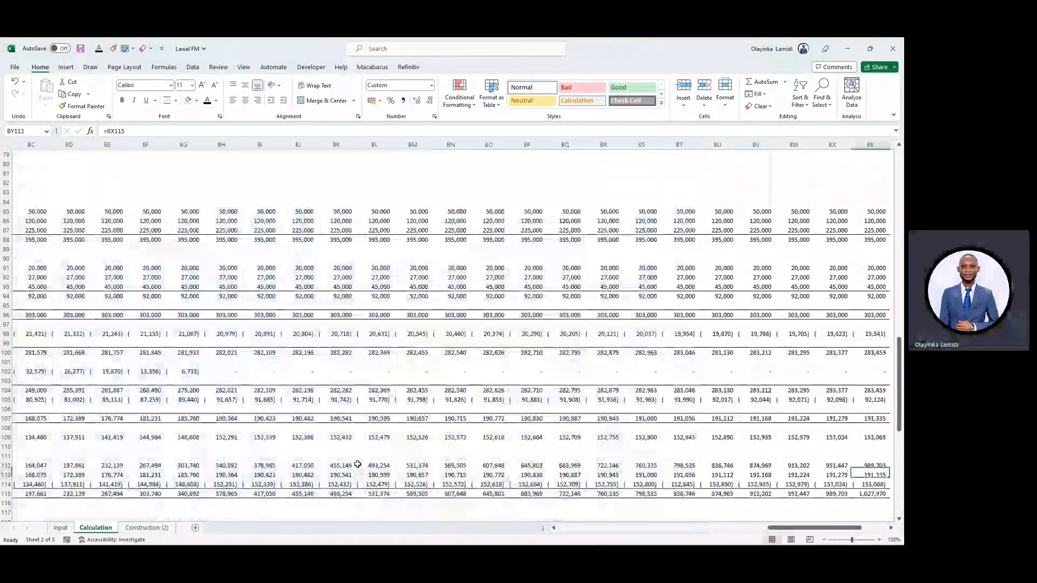
key("Down")
key("Down")
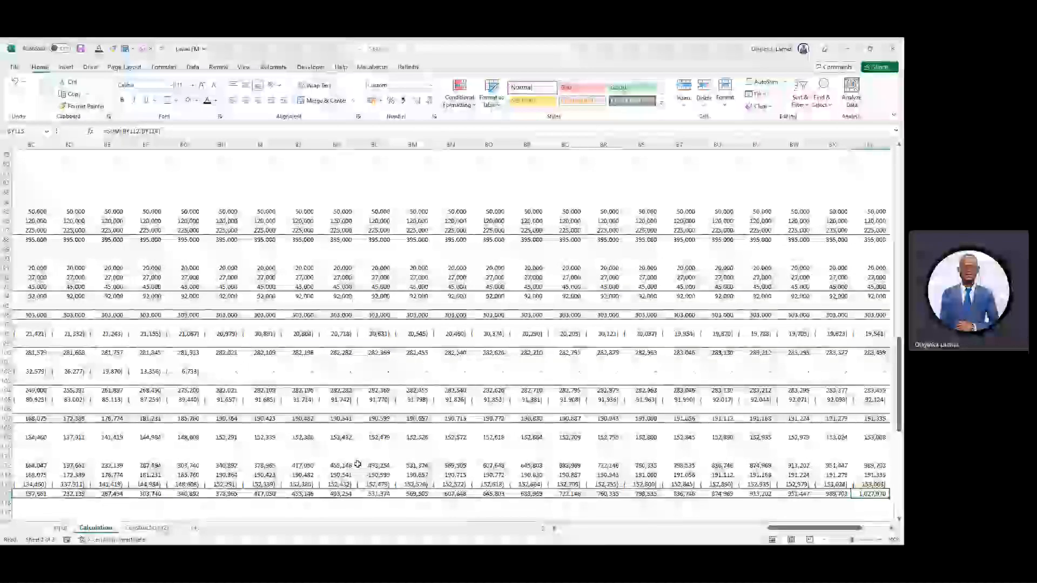
key("ctrl+Left")
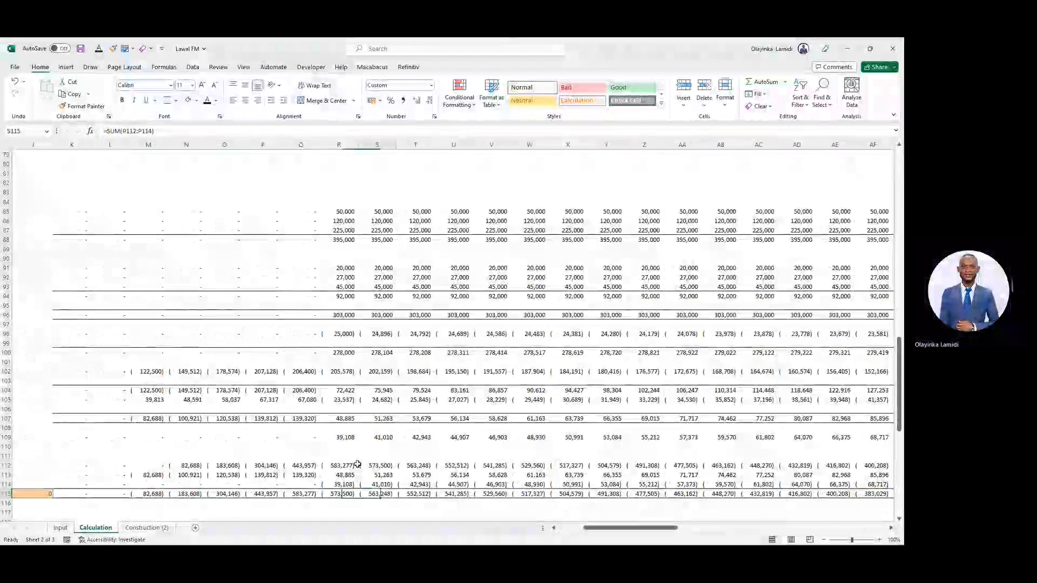
key("Right")
key("Right")
key("Right")
key("Right")
key("Right")
key("Right")
key("Right")
key("Right")
key("Right")
key("Right")
key("Right")
key("Right")
key("Right")
key("Right")
key("Right")
key("Right")
key("Right")
key("Right")
key("Right")
key("Right")
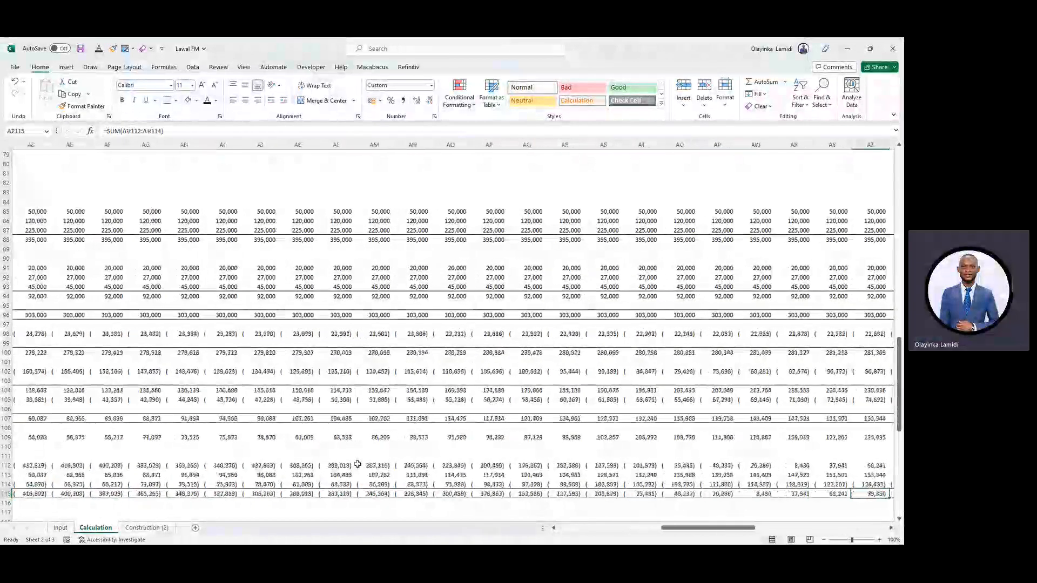
key("Right")
key("Right")
key("Right")
key("Right")
key("Right")
key("Right")
key("Right")
key("Right")
key("Right")
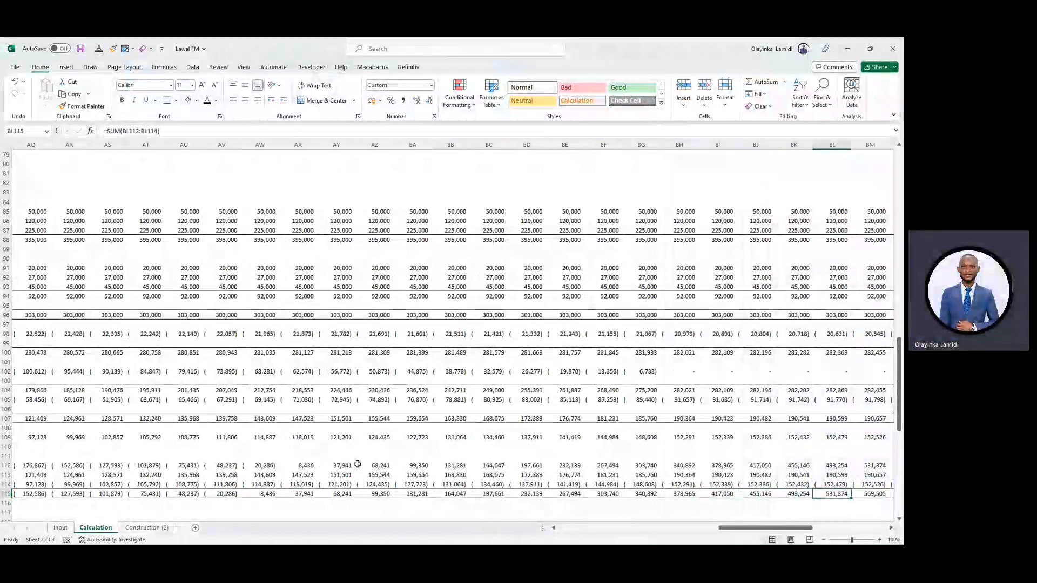
key("Left")
key("Left")
key("Left")
key("Left")
key("Left")
key("Left")
key("Left")
key("Left")
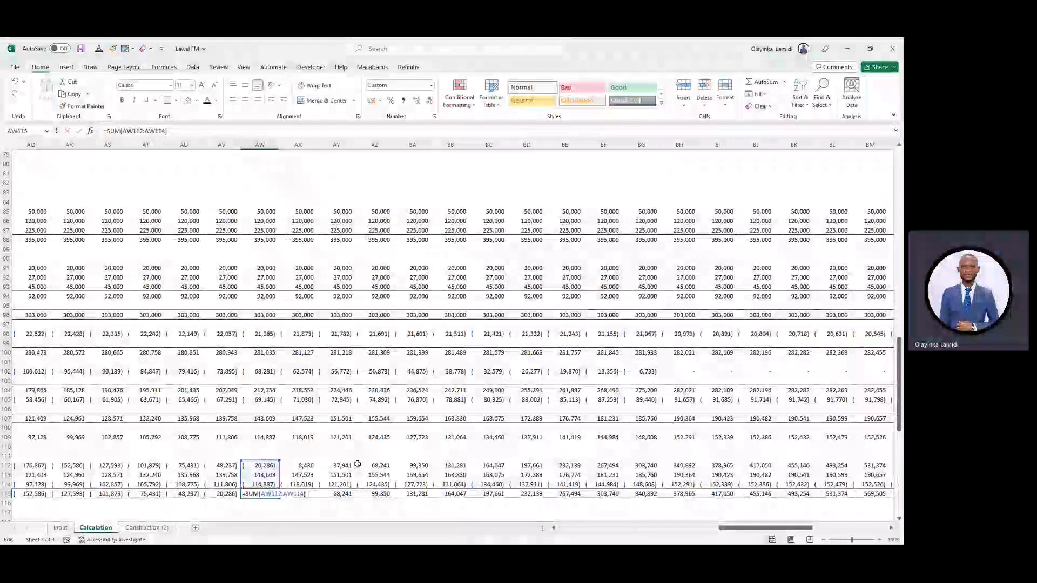
- Check the closing balance formulas period by period from the start of row 115, and the dividend formula in K114
key("ctrl+Left")
key("ctrl+Left")
key("ctrl+Right")
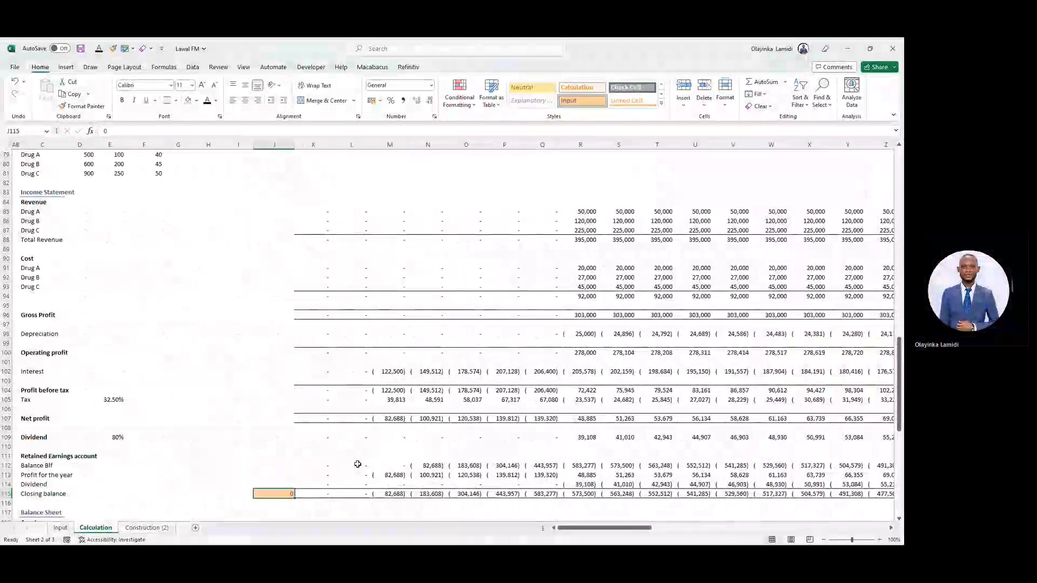
key("Right")
key("Right")
key("F2")
key("Escape")
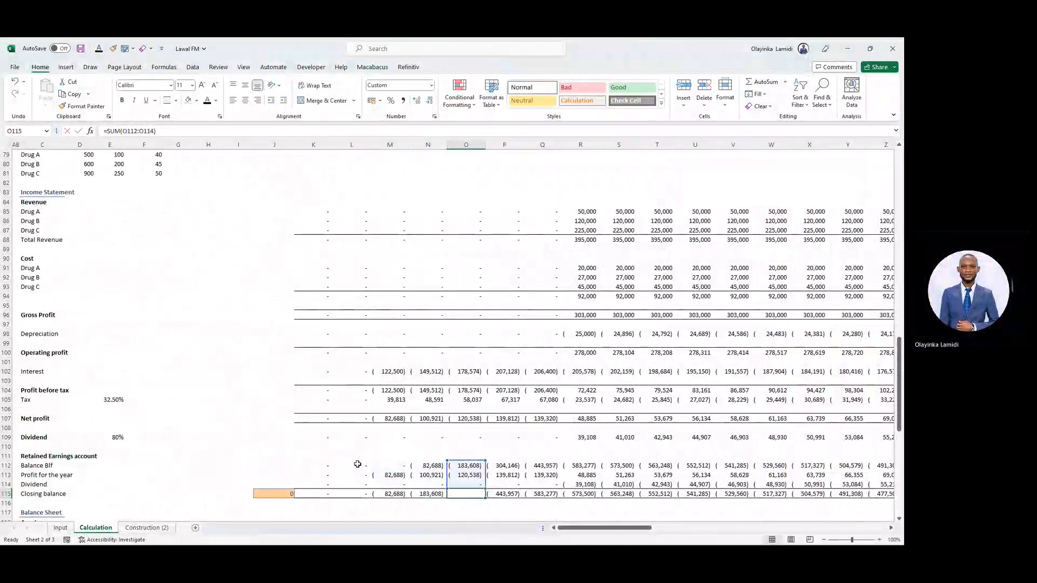
key("Left")
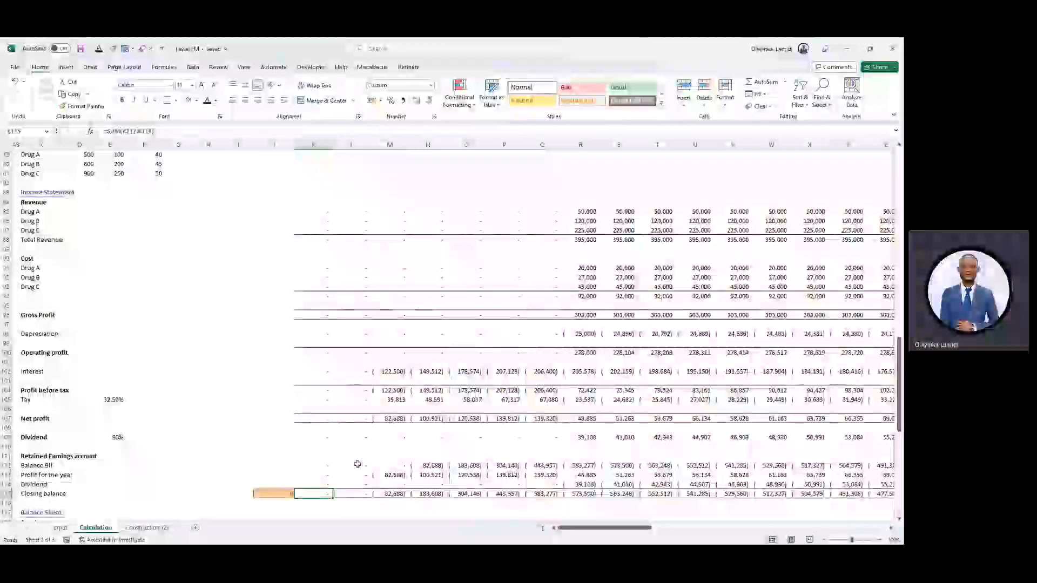
scroll(358, 464, "down", 1)
key("Right")
key("Right")
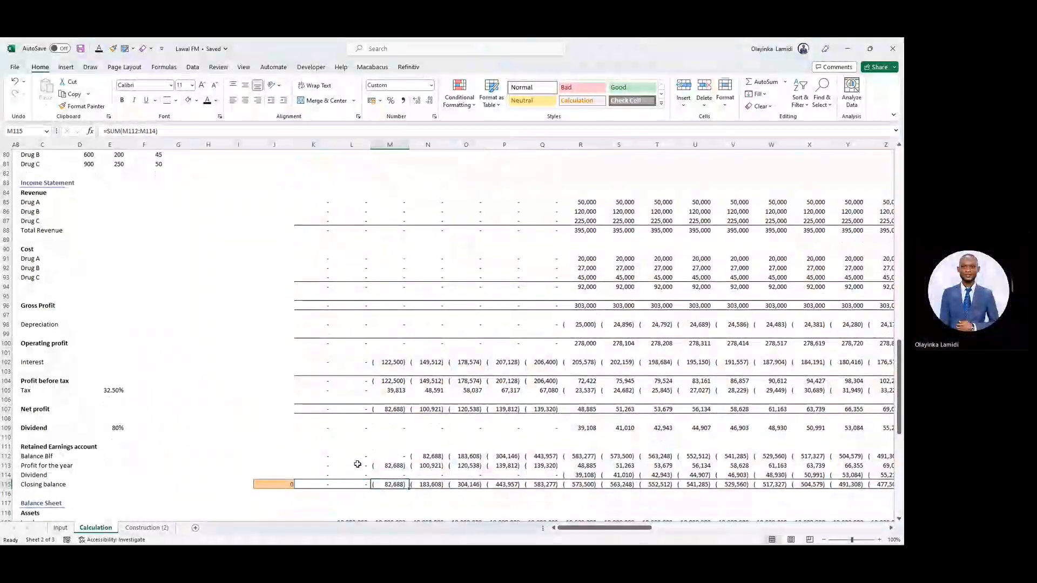
key("F2")
key("Tab")
key("F2")
key("Tab")
key("F2")
key("Tab")
key("F2")
key("Tab")
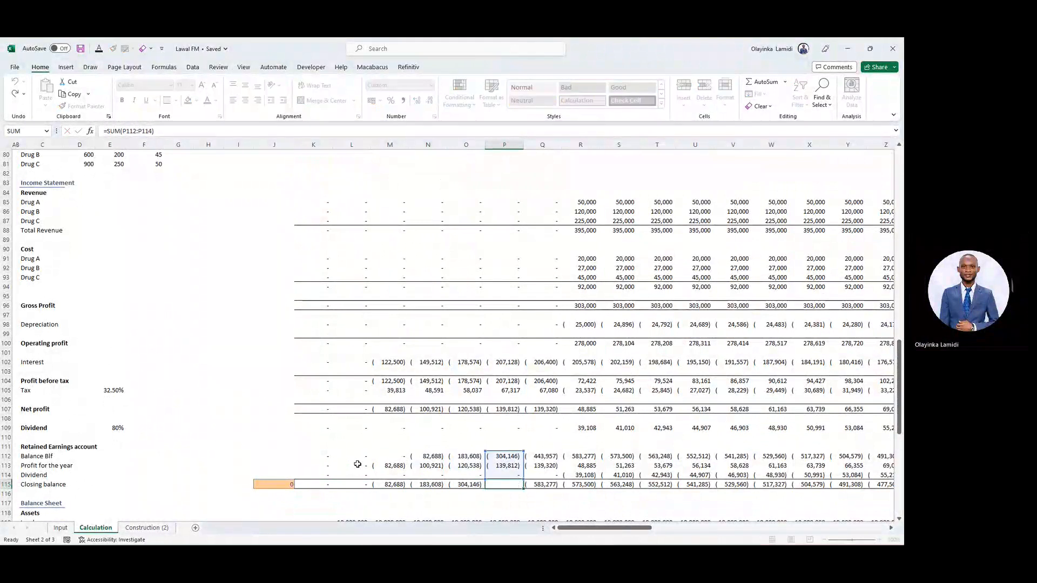
key("F2")
key("Tab")
key("Tab")
key("F2")
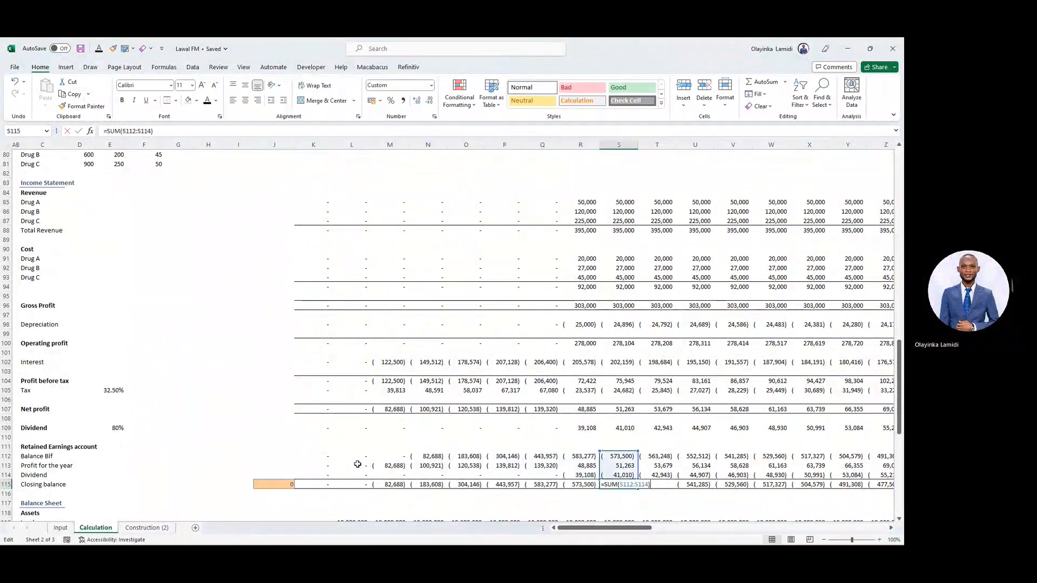
key("Tab")
key("F2")
key("Tab")
key("F2")
key("shift+Tab")
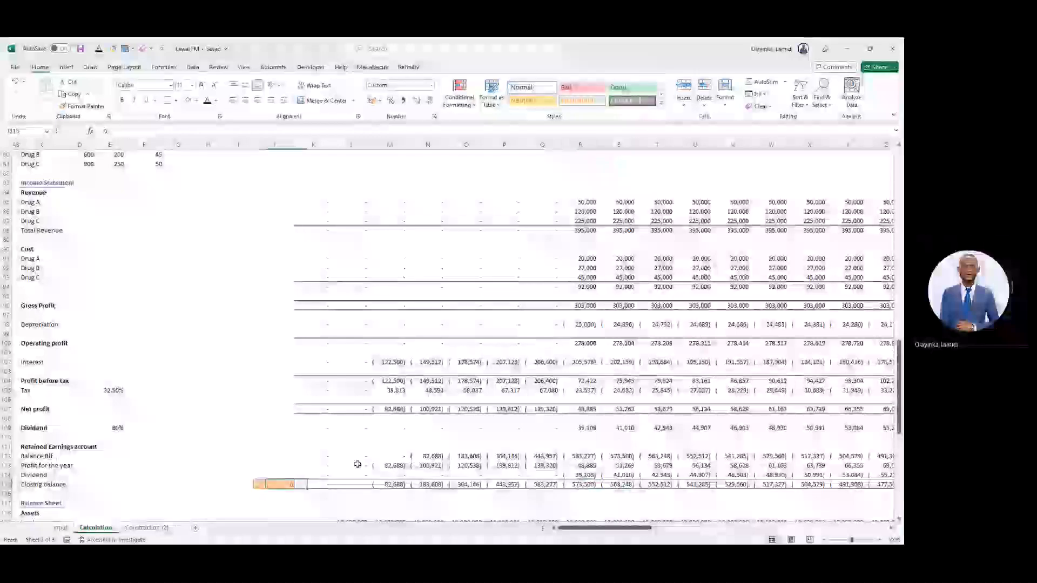
key("Left")
key("Left")
key("Left")
key("Left")
key("Left")
key("Left")
key("Left")
key("Left")
key("Left")
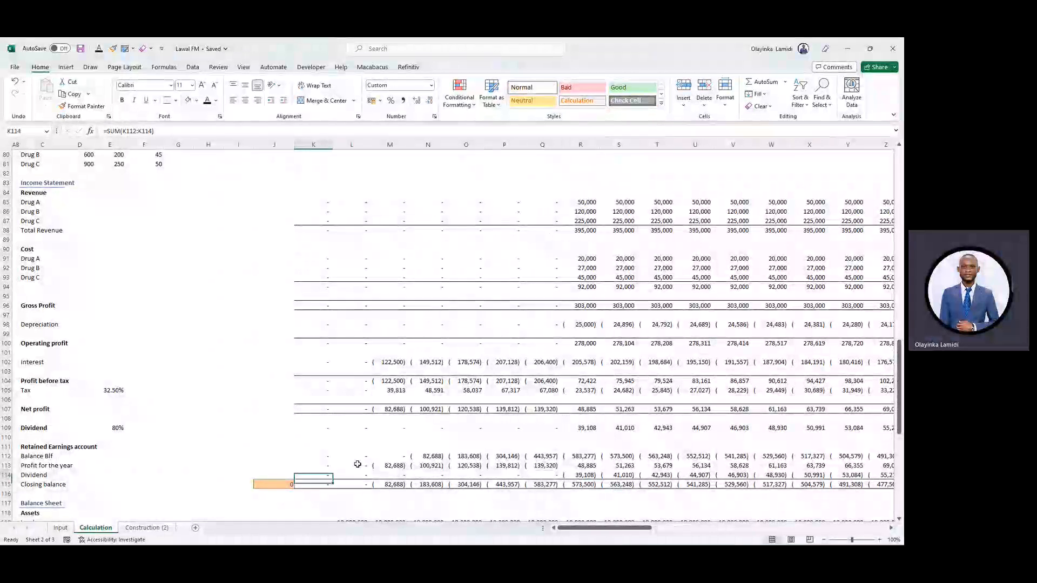
key("Up")
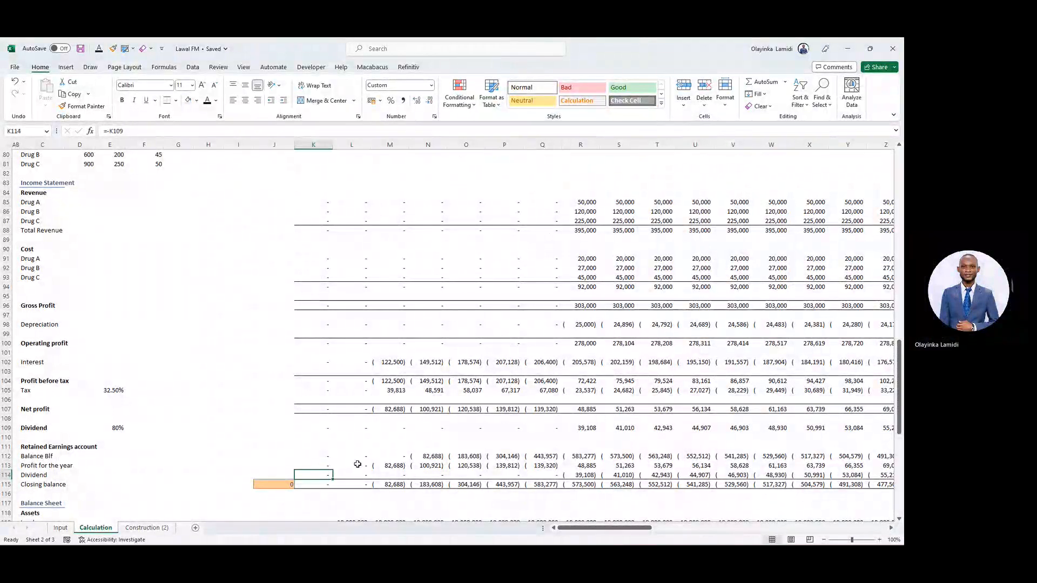
- Look through the balance sheet and cashflow waterfall down to the empty Dividend row beneath the cashflow attributable to equity holders
key("Down")
key("Down")
key("Down")
key("Down")
key("Down")
key("Down")
key("Down")
key("Down")
key("Down")
key("Down")
key("Down")
key("Down")
key("Down")
key("Down")
key("Down")
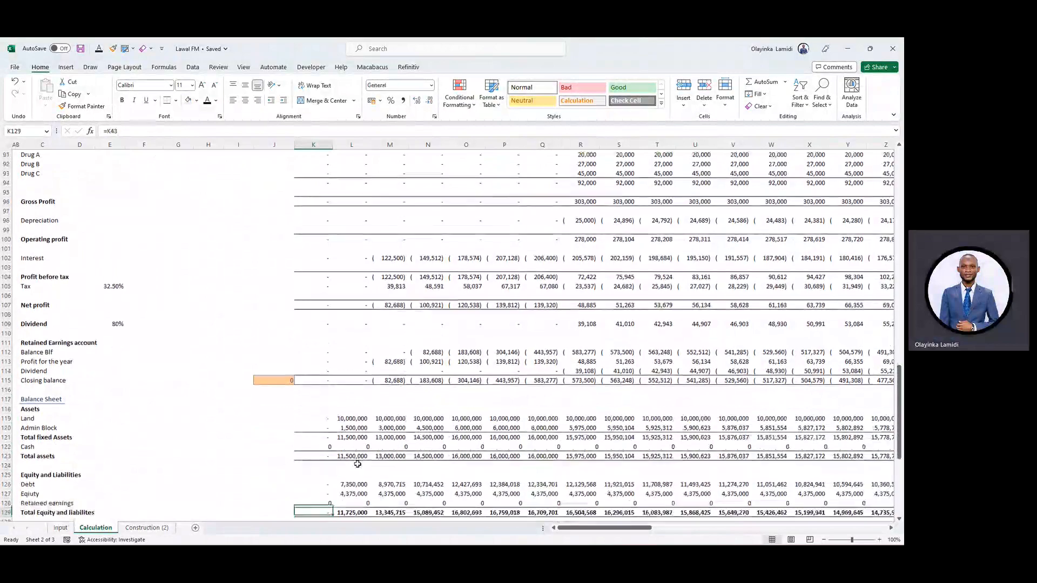
key("Down")
key("Down")
key("Down")
key("Down")
key("Down")
key("Down")
key("Down")
key("Down")
key("Down")
key("Down")
key("Down")
key("Down")
key("Down")
key("Down")
key("Down")
key("Down")
key("Down")
key("Down")
key("Down")
key("Down")
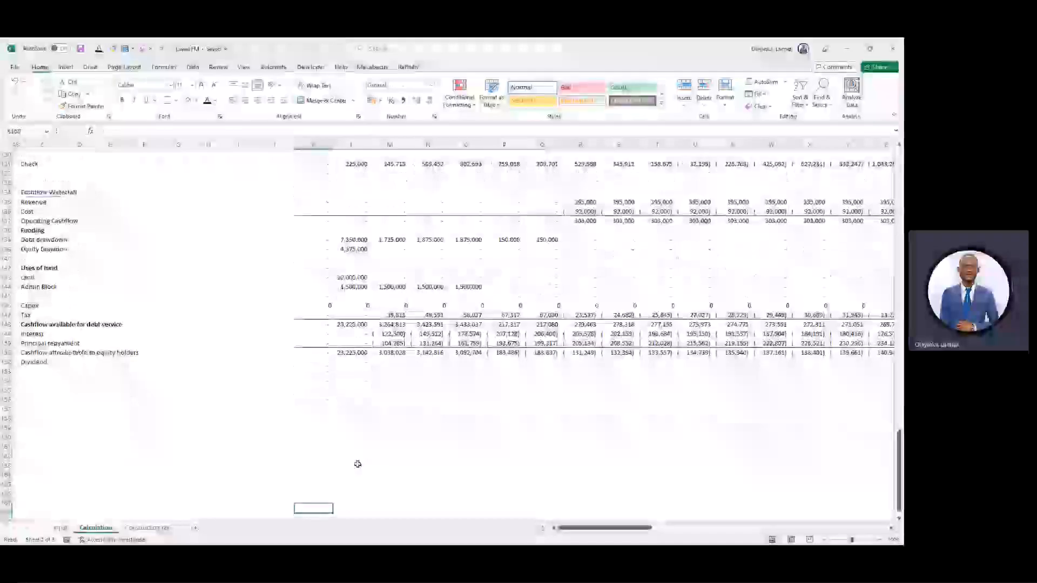
key("Up")
key("Up")
key("Up")
key("Up")
key("Up")
key("Up")
key("Up")
key("Up")
key("Up")
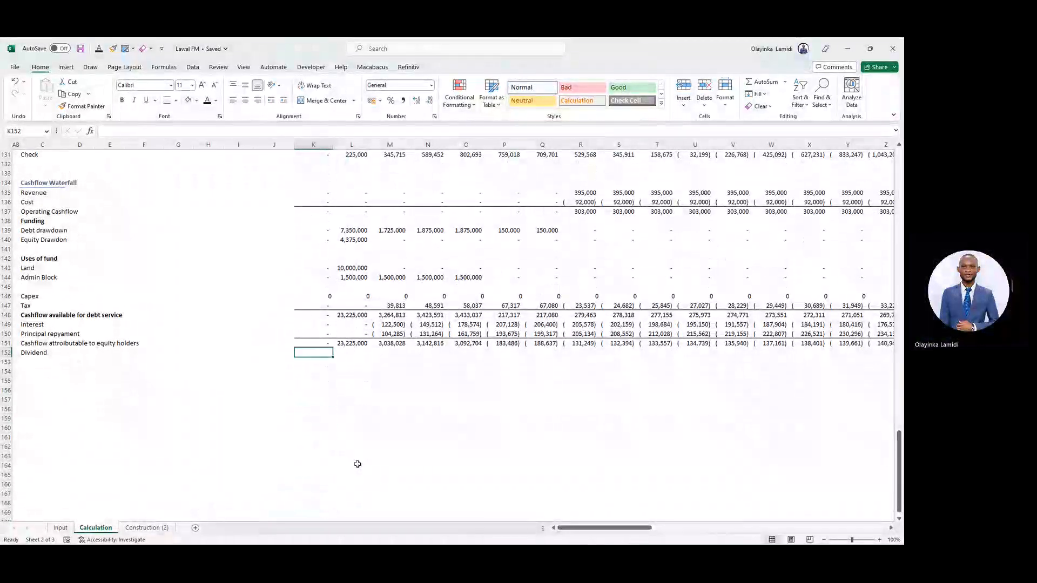
- Check the formulas of the cashflow attributable to equity holders in row 151 across the first periods, including M151
key("F2")
key("Escape")
key("Right")
key("F2")
key("Escape")
key("Right")
key("F2")
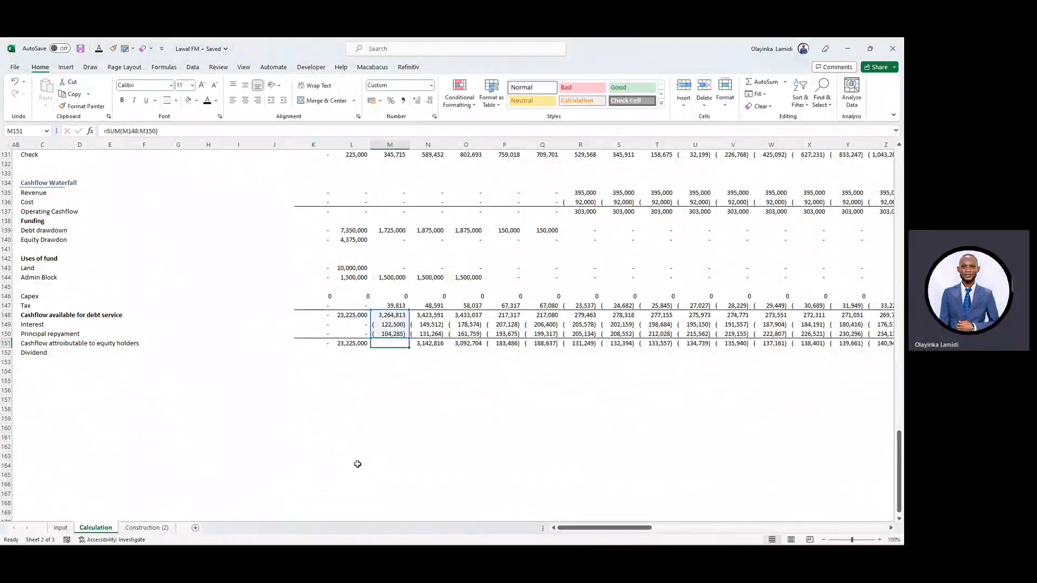
key("Escape")
key("Right")
key("F2")
key("Escape")
key("Left")
key("Left")
key("Left")
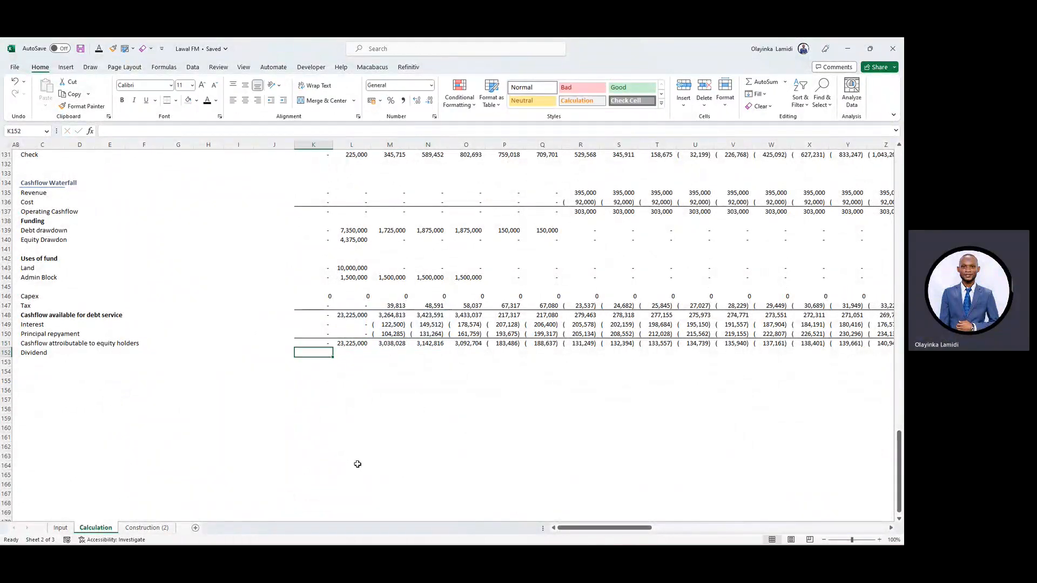
- Enter =-K109 in the waterfall's Dividend cell K152 and fill it across all periods to column BY
type("=")
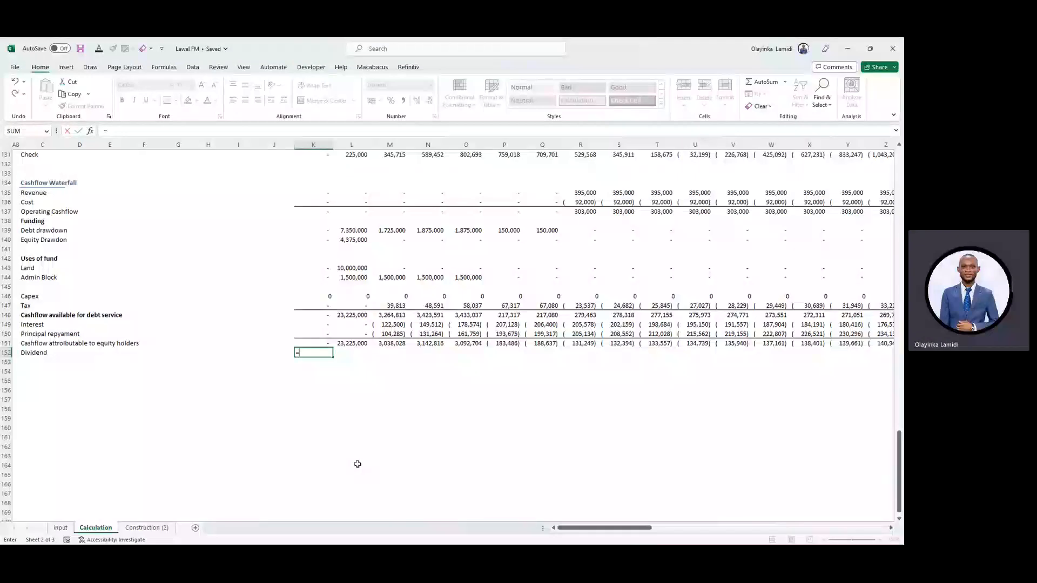
key("Up")
key("Up")
key("Up")
key("Up")
key("Up")
key("Up")
key("Up")
key("Up")
key("Up")
key("Up")
key("Up")
key("Up")
key("Up")
key("Up")
key("Up")
key("Up")
key("Up")
key("Up")
key("Up")
key("Up")
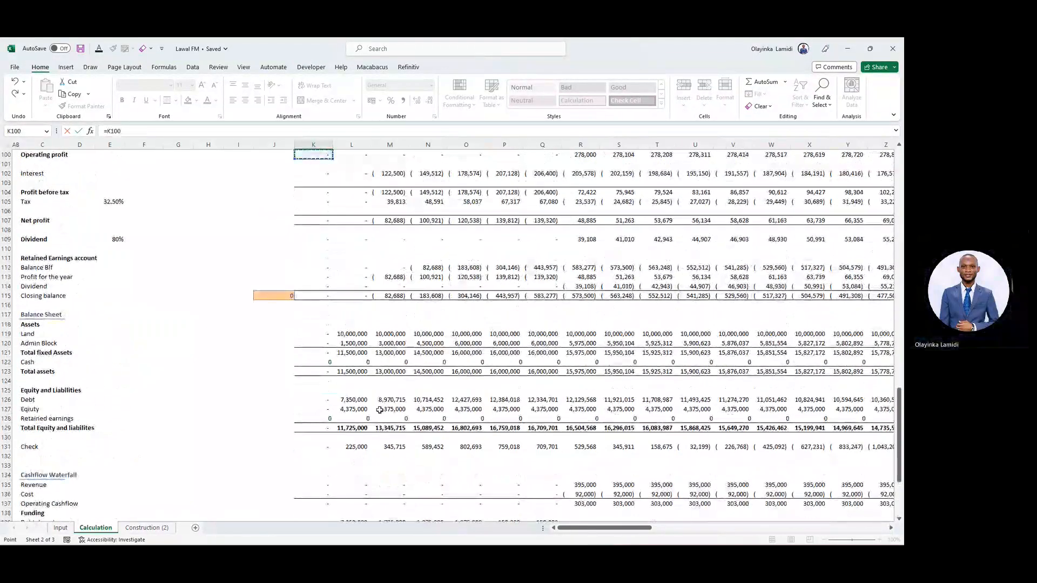
left_click(328, 239)
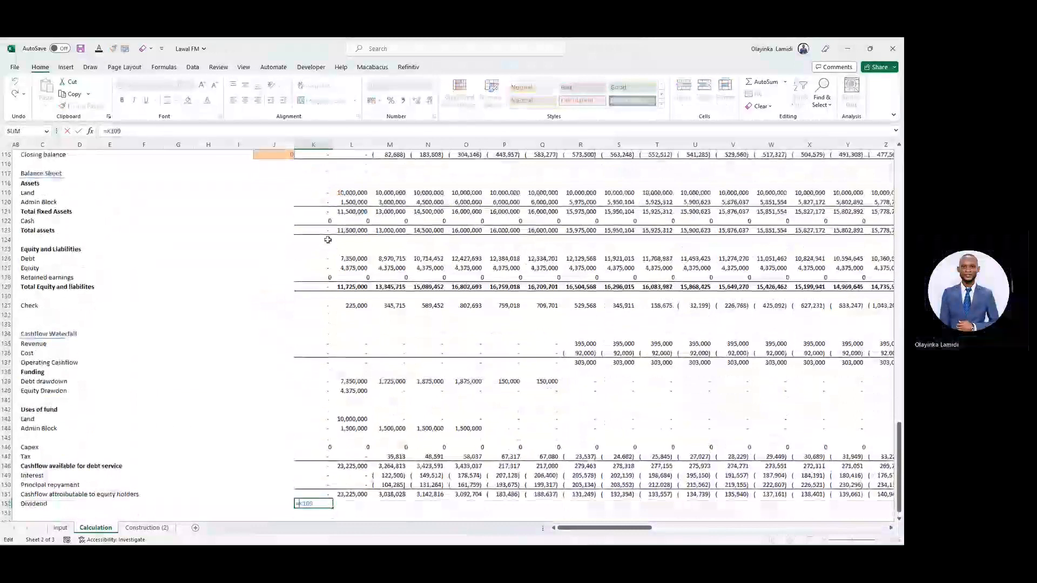
key("ctrl+shift+Right")
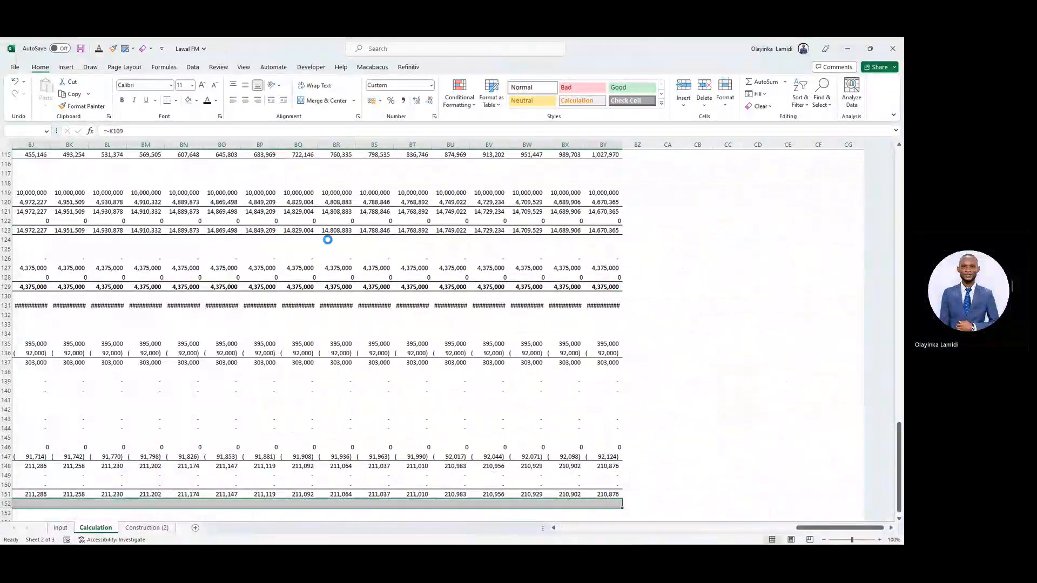
- Label C153, below Dividend, as "Net Cashflow for the period" in bold
key("ctrl+shift+Left")
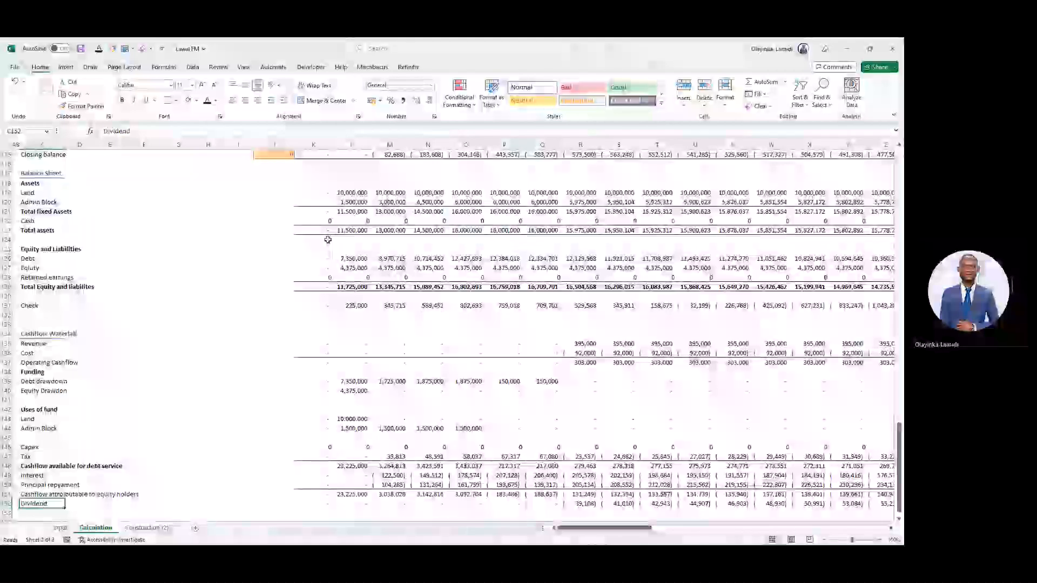
key("ctrl+Left")
key("Down")
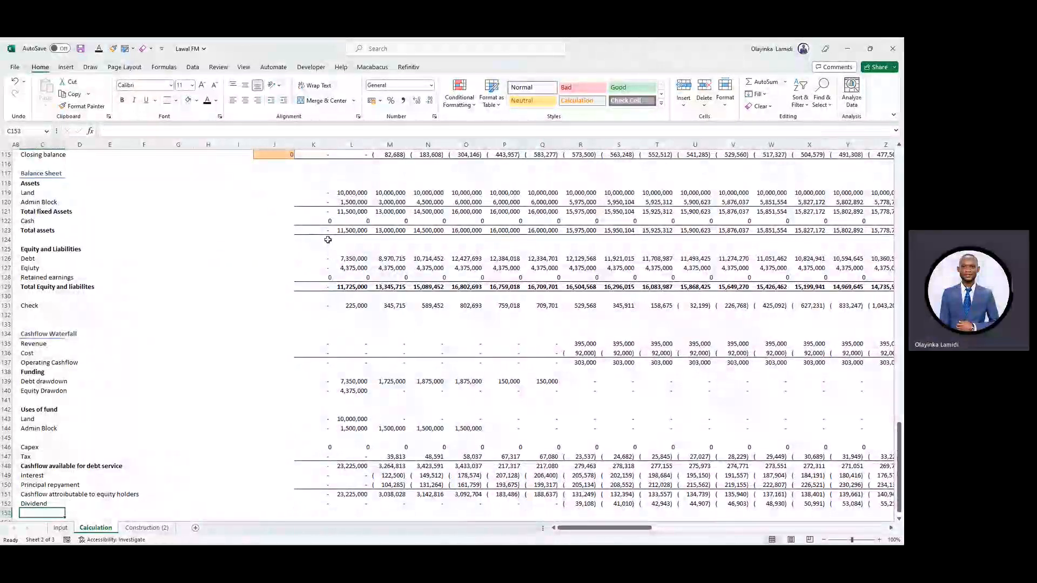
type("Net CA")
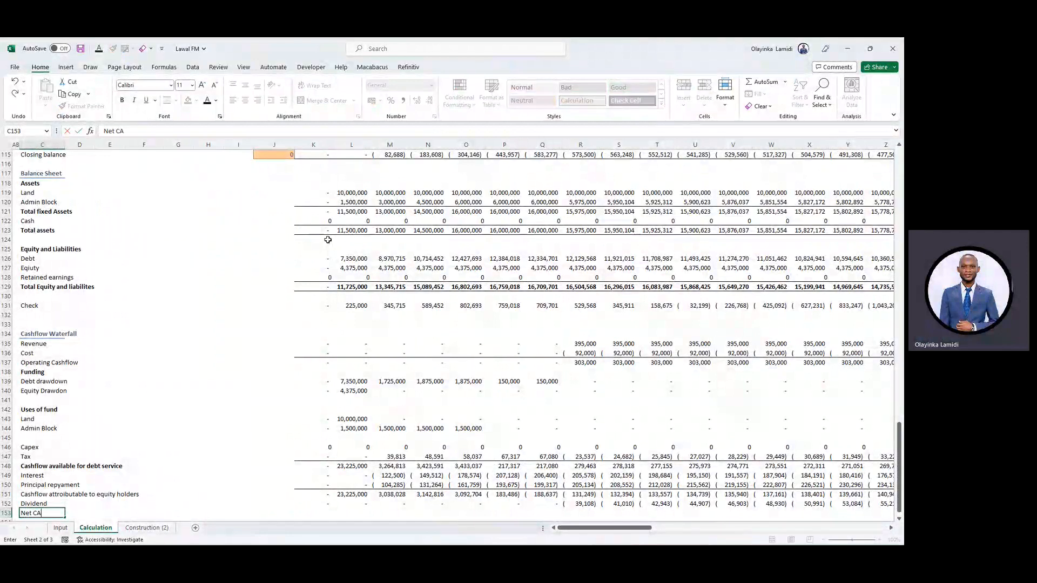
key("BackSpace")
key("BackSpace")
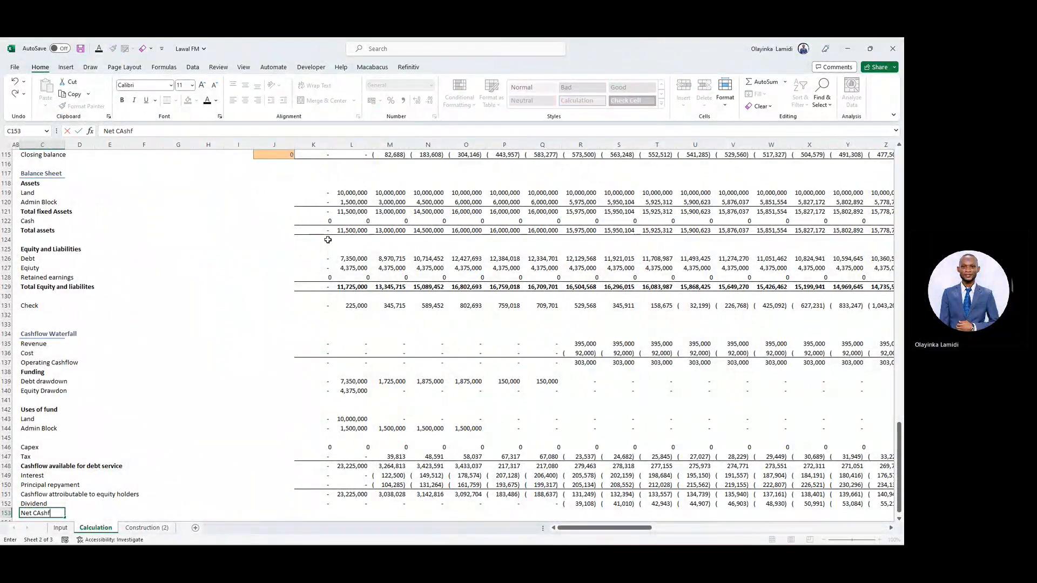
type("hflow for the period")
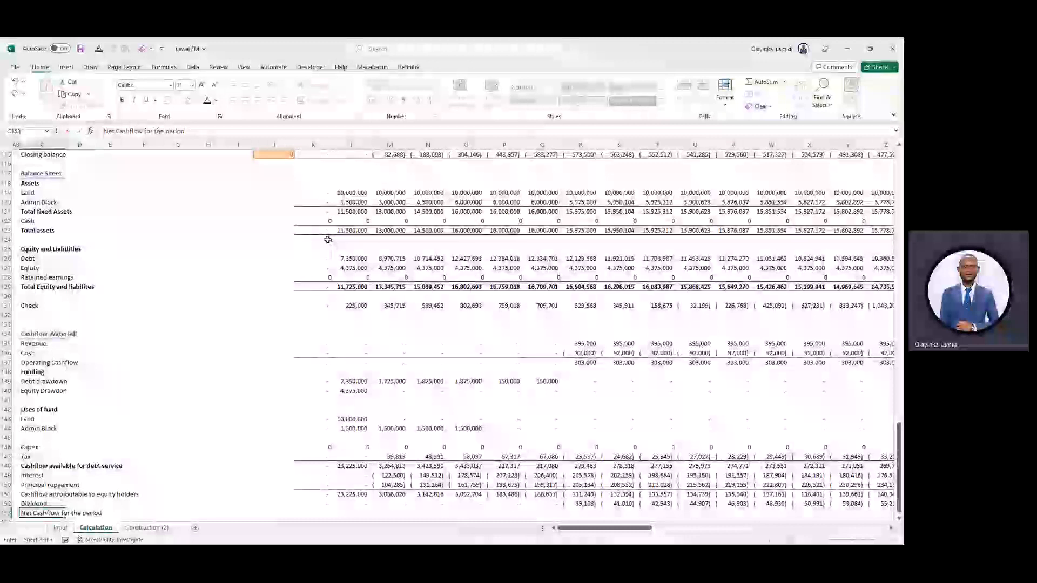
key("ctrl+Return")
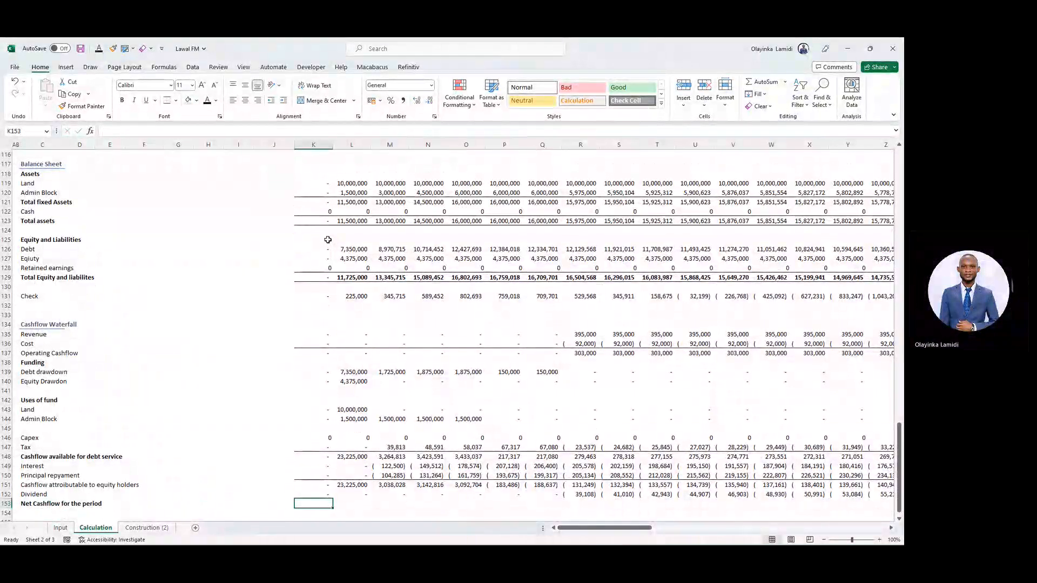
- Enter the formula =SUM(K151:K152) in K153 and fill it across the net cashflow row to column BY
type("=SUM(")
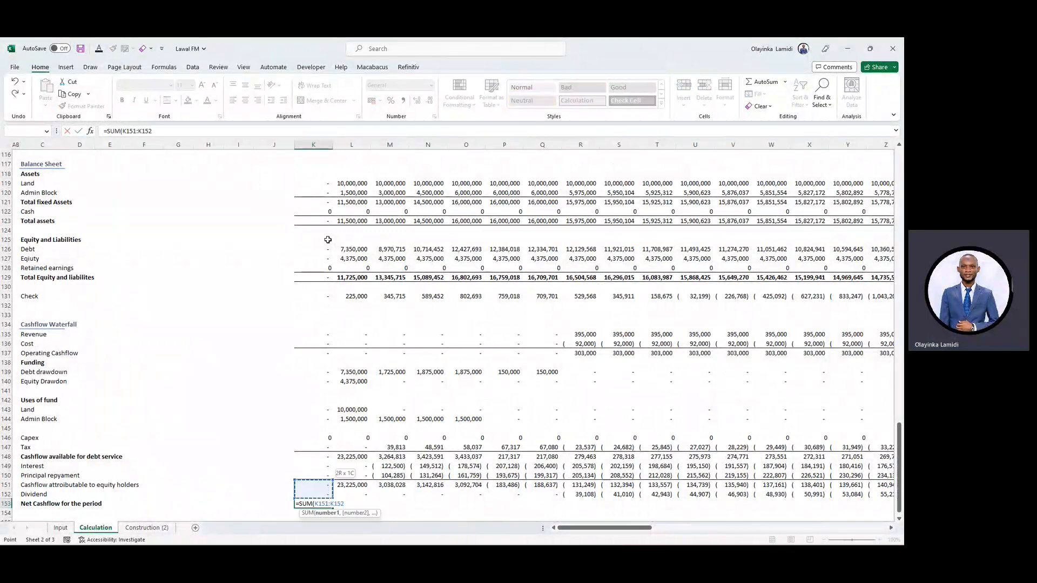
key("ctrl+Return")
key("ctrl+shift+Right")
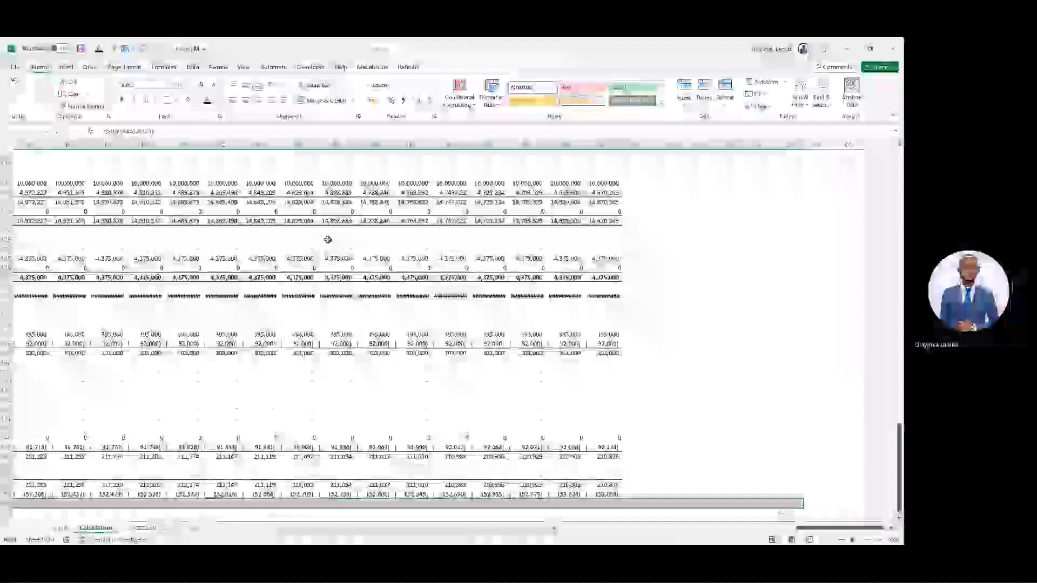
key("ctrl+r")
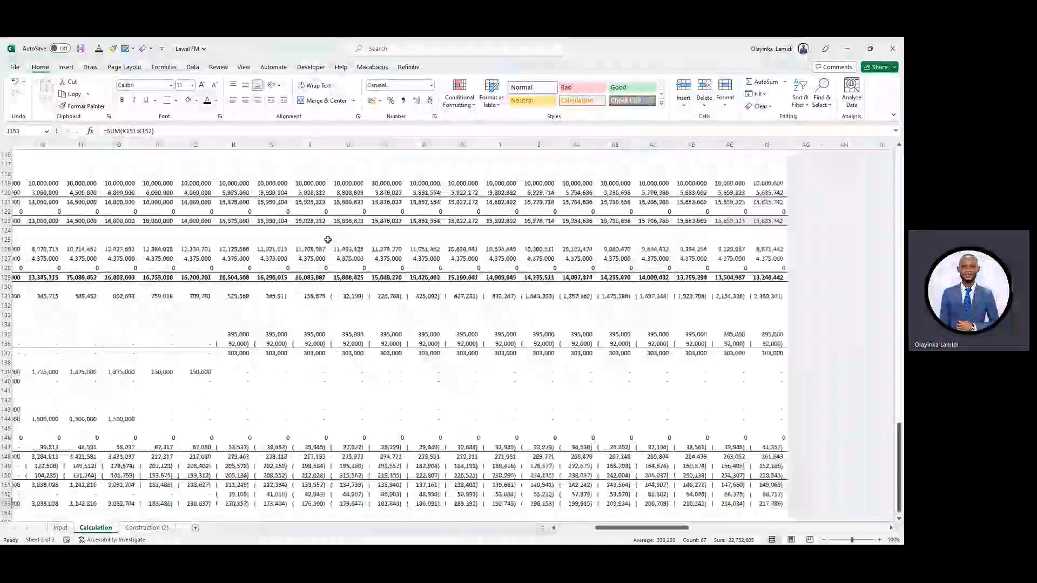
- Apply a top and bottom border to the net cashflow figures in row 153
key("alt")
key("h")
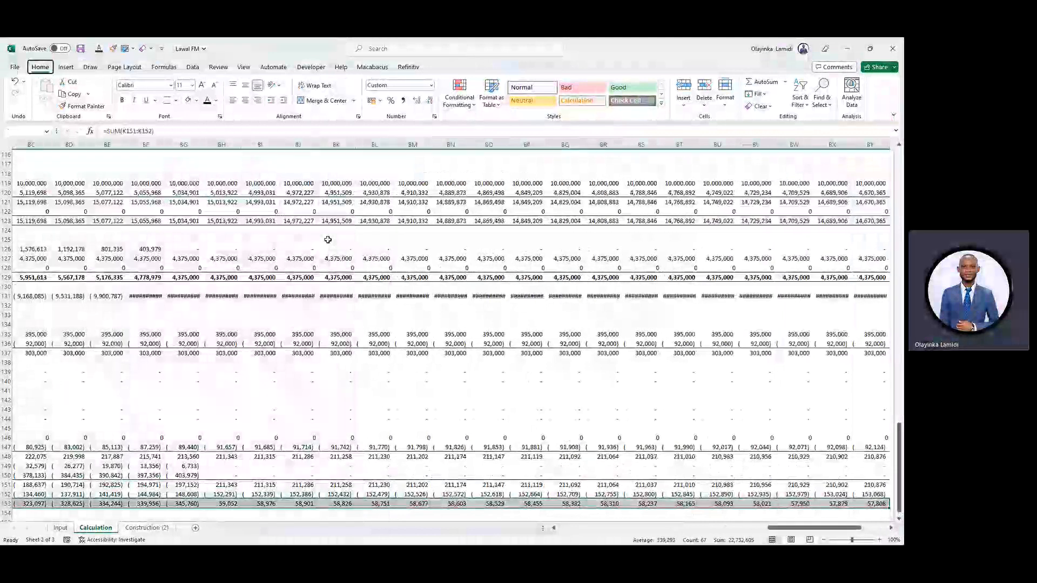
key("b")
key("d")
scroll(328, 239, "left", 14)
- Label C154 "Cashflow at the beginning" and C155 "Cashflow at the end"
key("ctrl+Left")
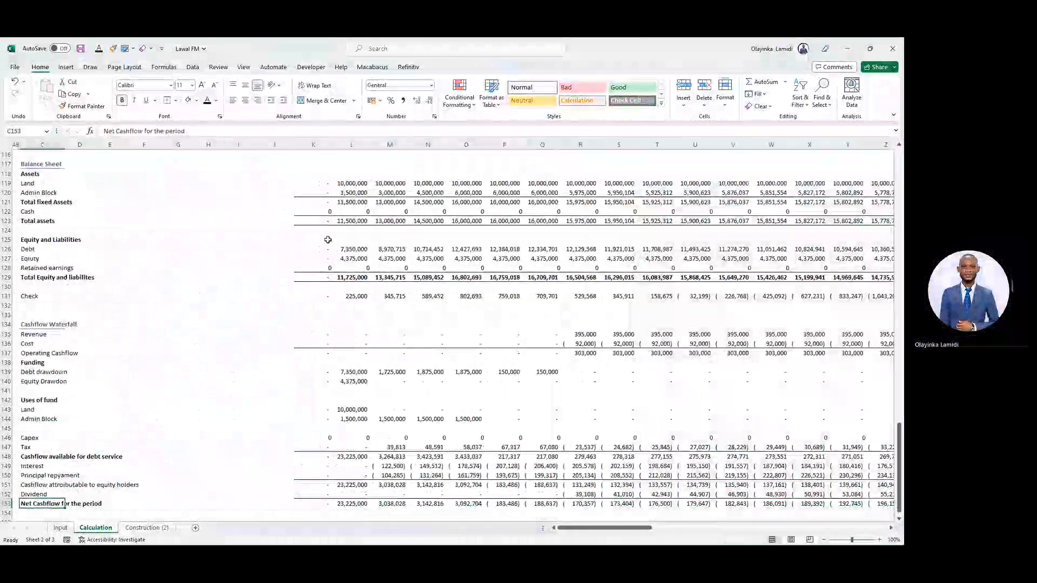
key("ctrl+Left")
key("ctrl+Left")
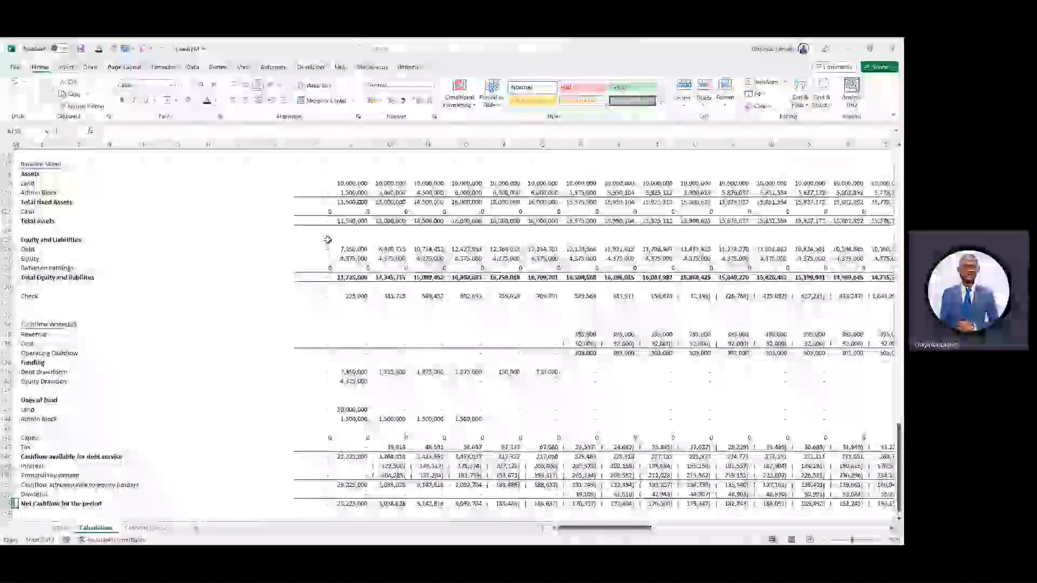
key("Down")
key("Right")
key("Right")
type("Cash")
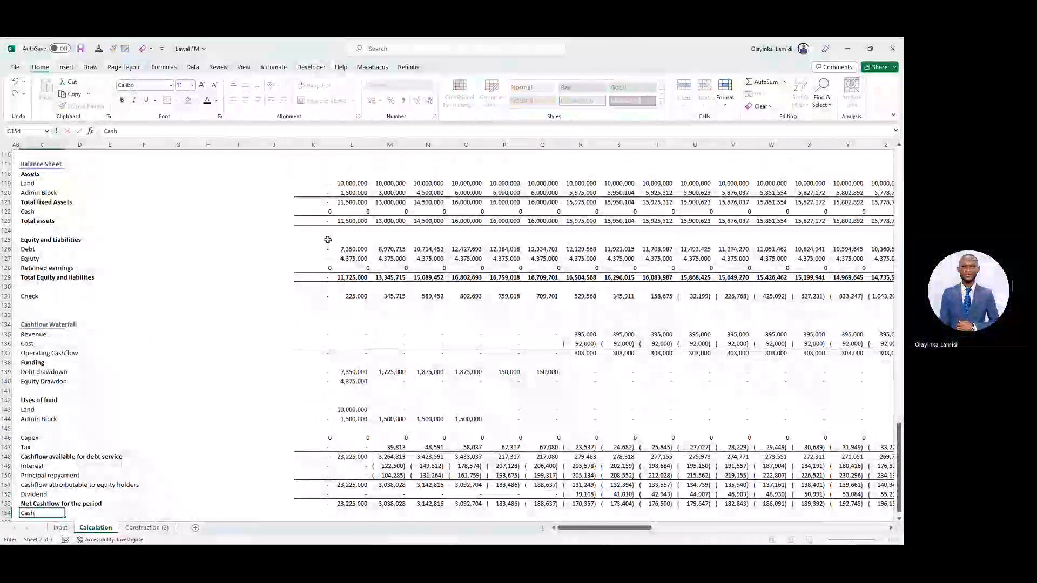
type("flow")
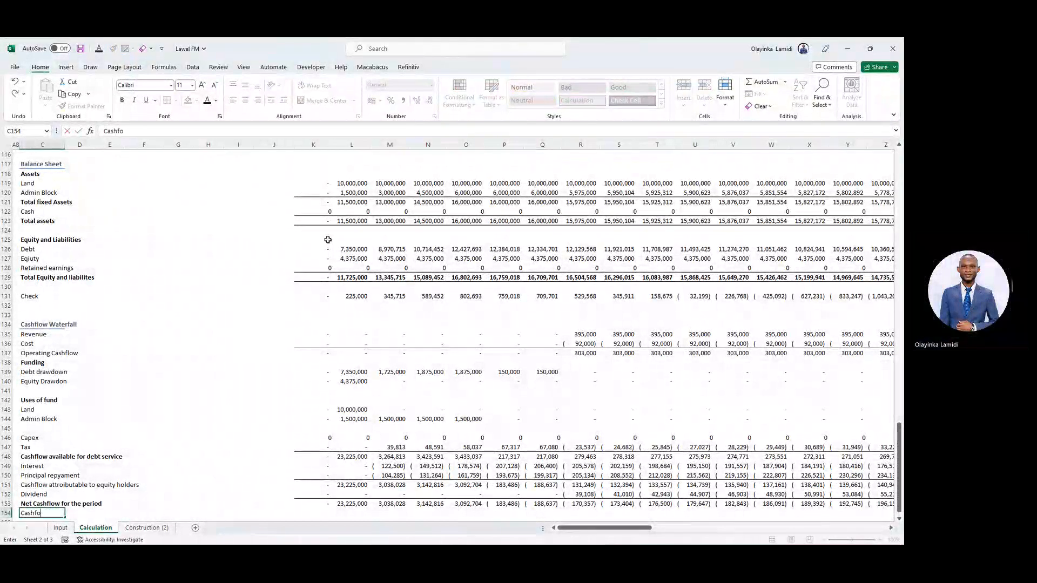
key("Escape")
type("Cashfl")
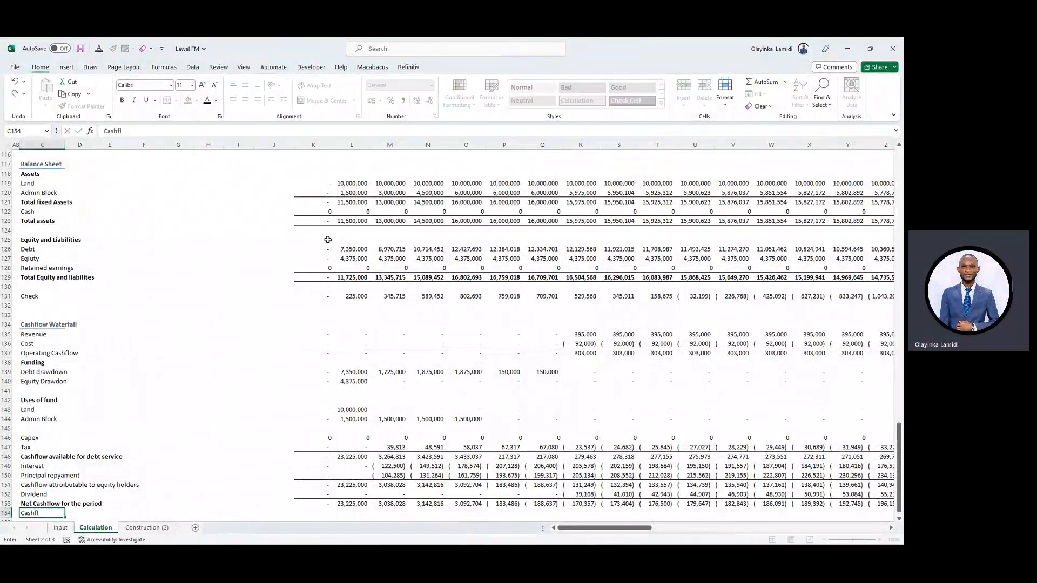
type("ow at the ")
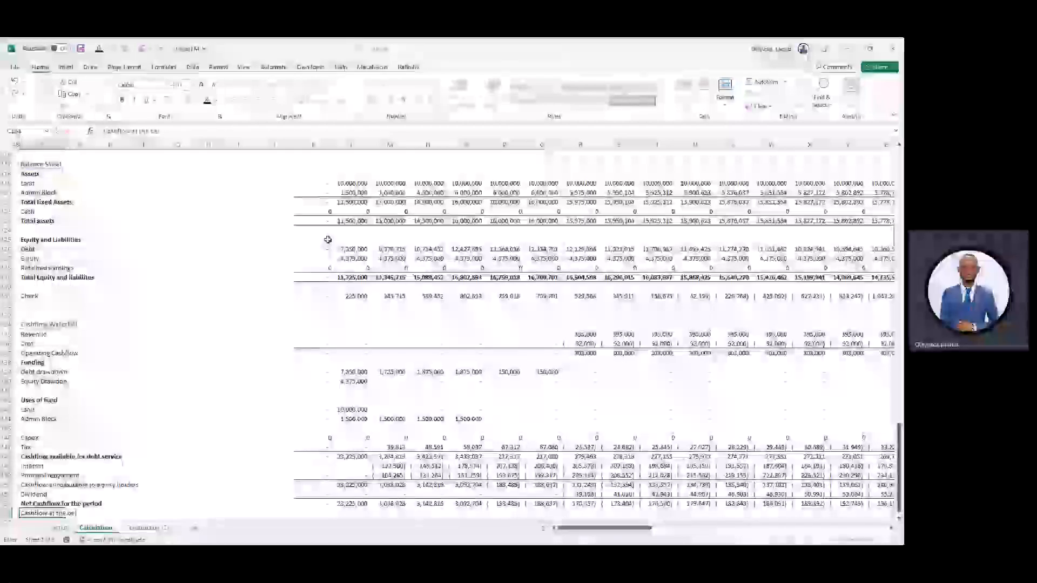
type("begi")
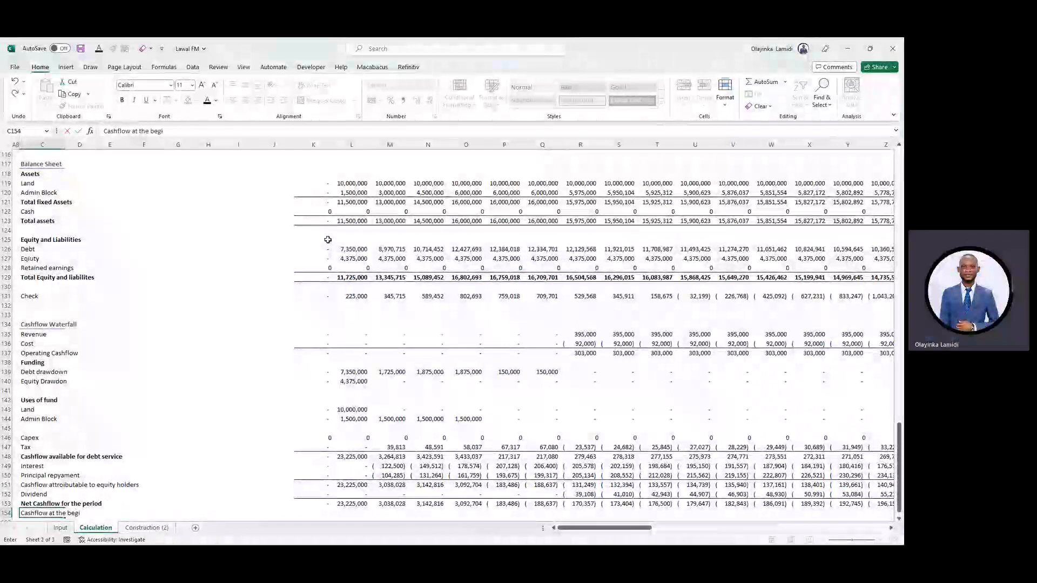
type("nning")
key("Return")
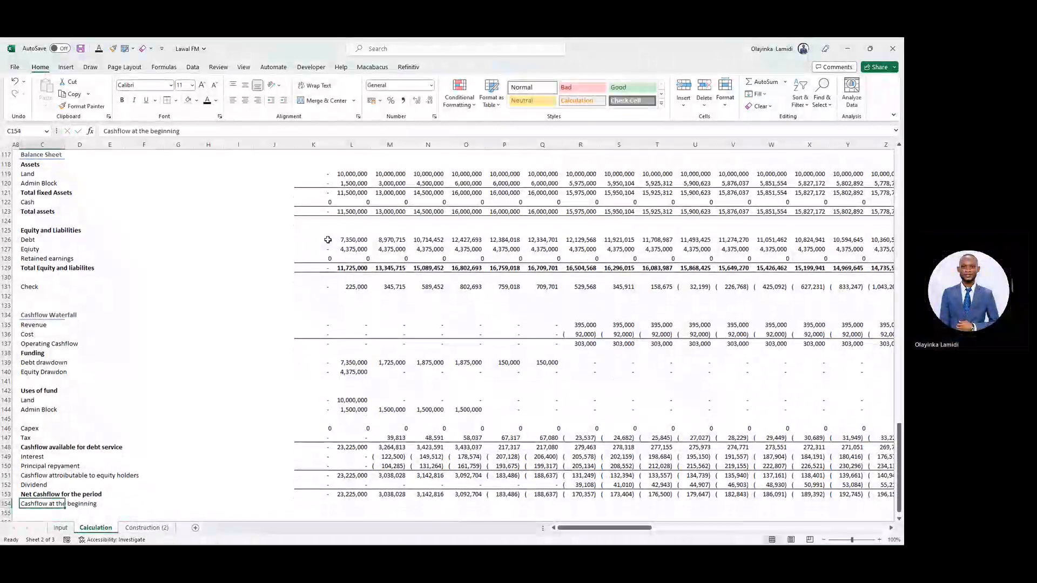
type("Cashflow at the end")
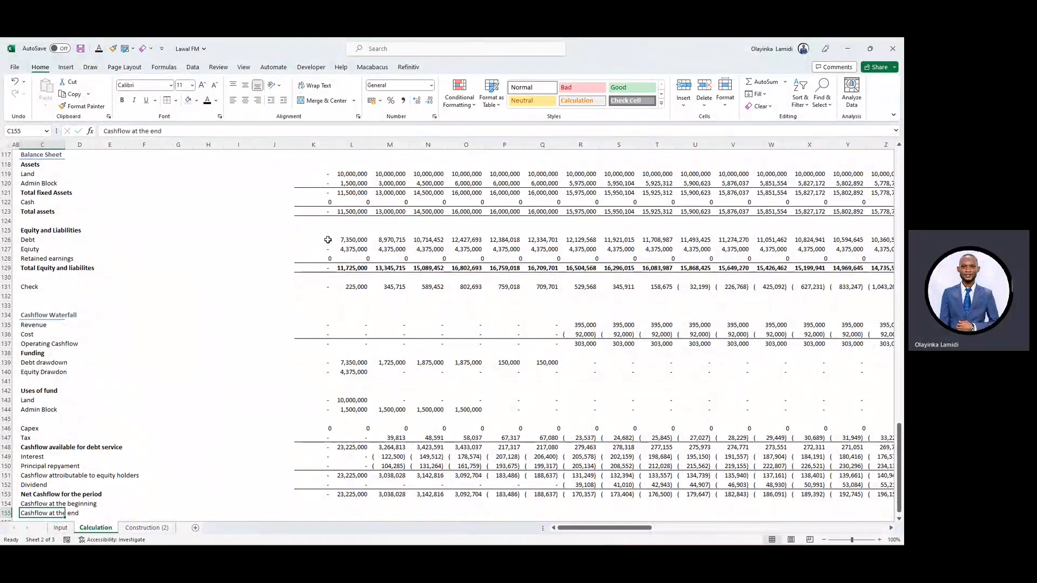
key("Return")
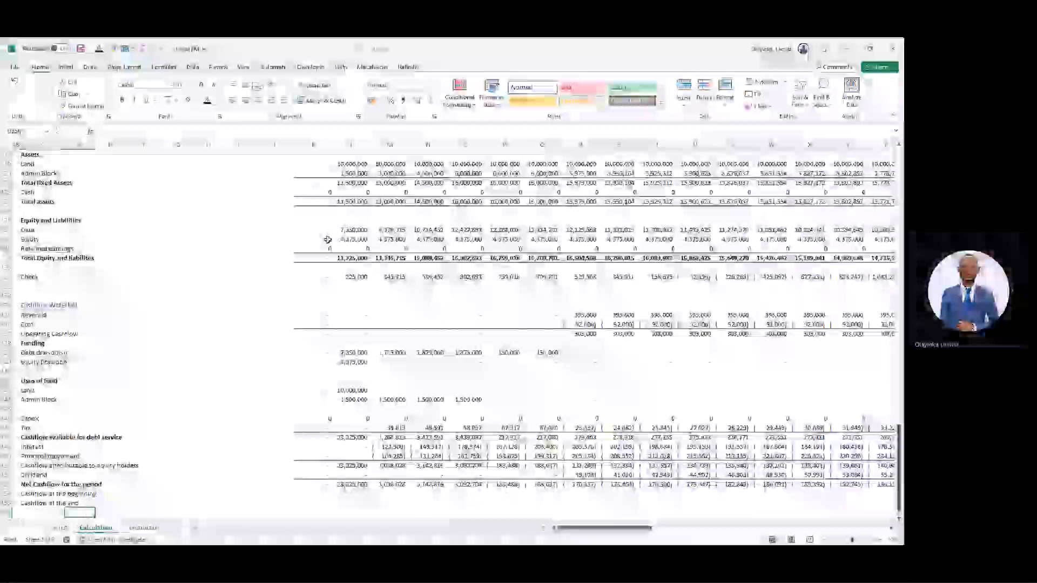
- Enter 0 in J155 as the starting balance of the Cashflow at the end row
key("Right")
key("Right")
key("Right")
key("Right")
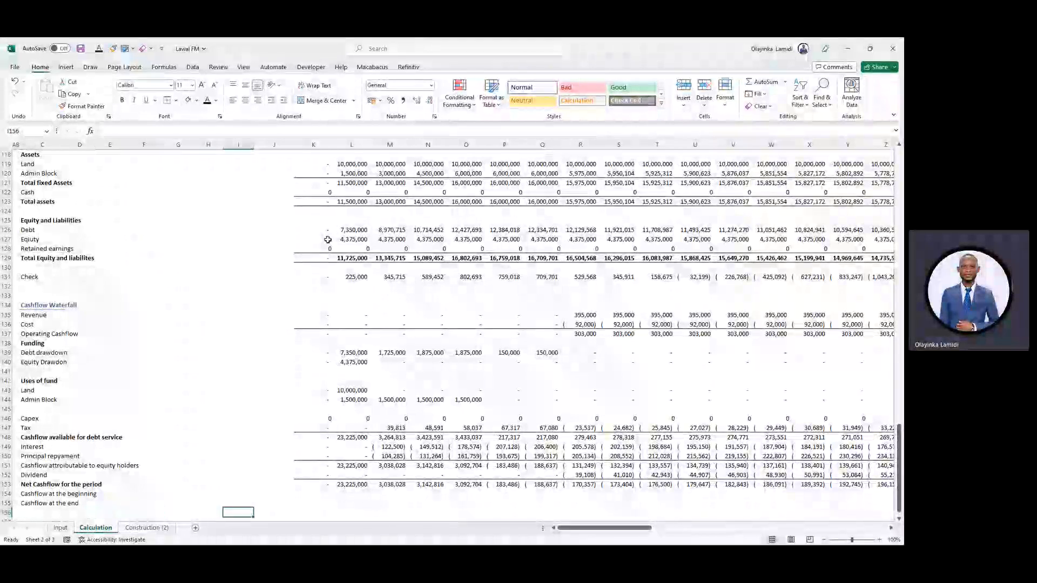
key("Up")
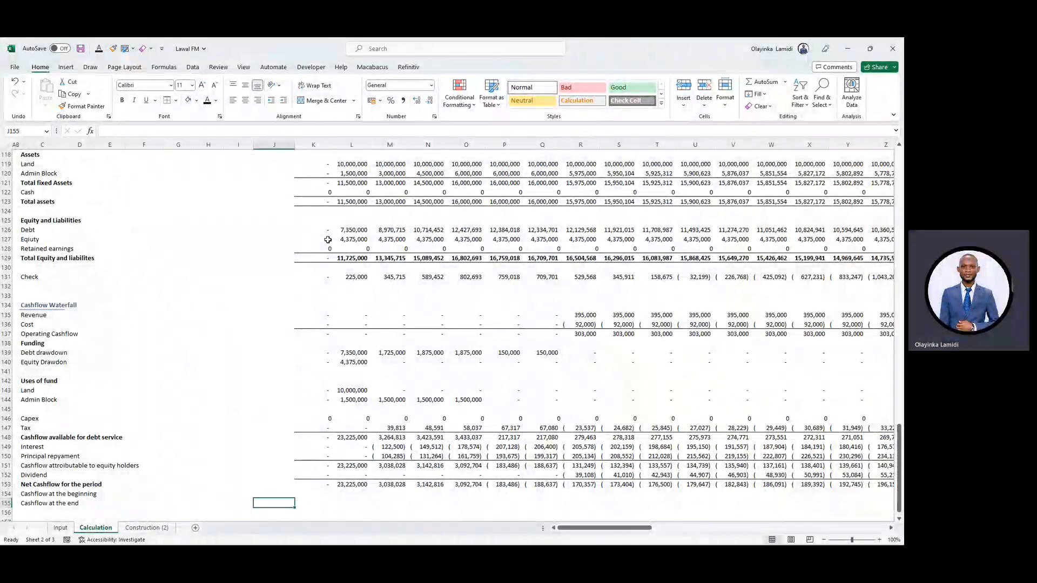
type("0")
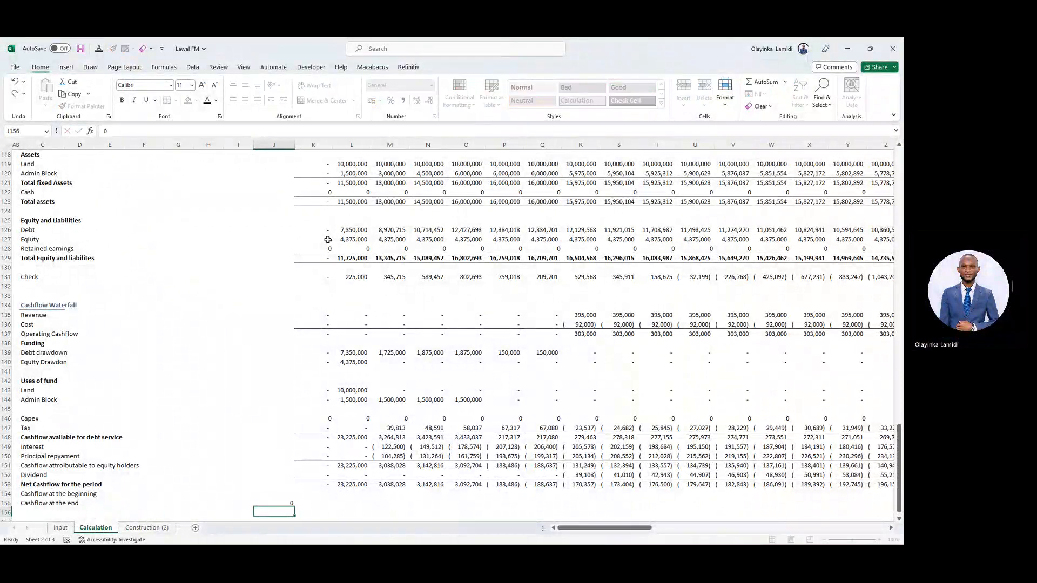
- Link the first period's Cashflow at the beginning, K154, to the starting balance in J155
key("Up")
key("Up")
key("Right")
key("Right")
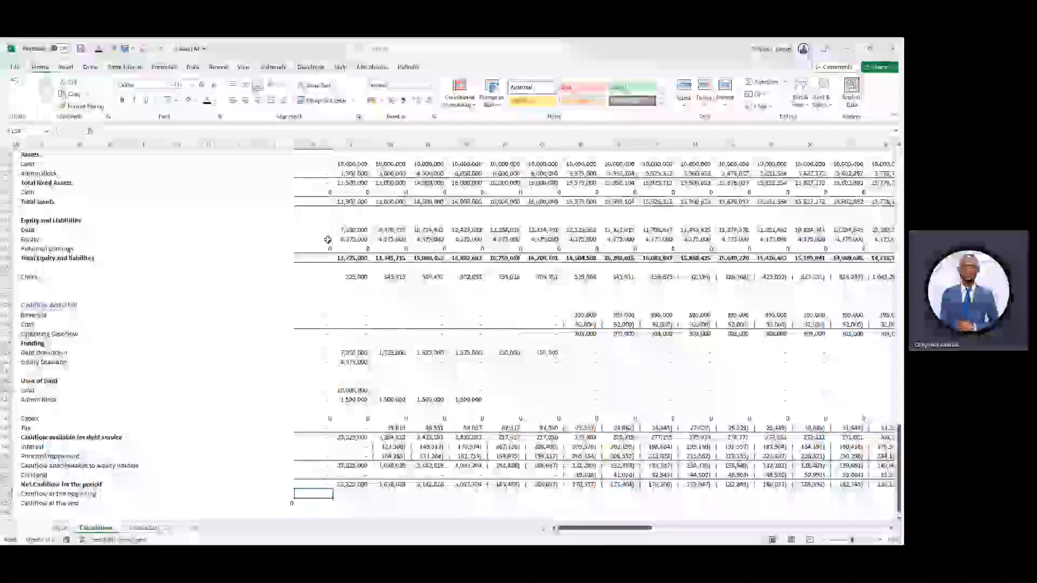
type("=")
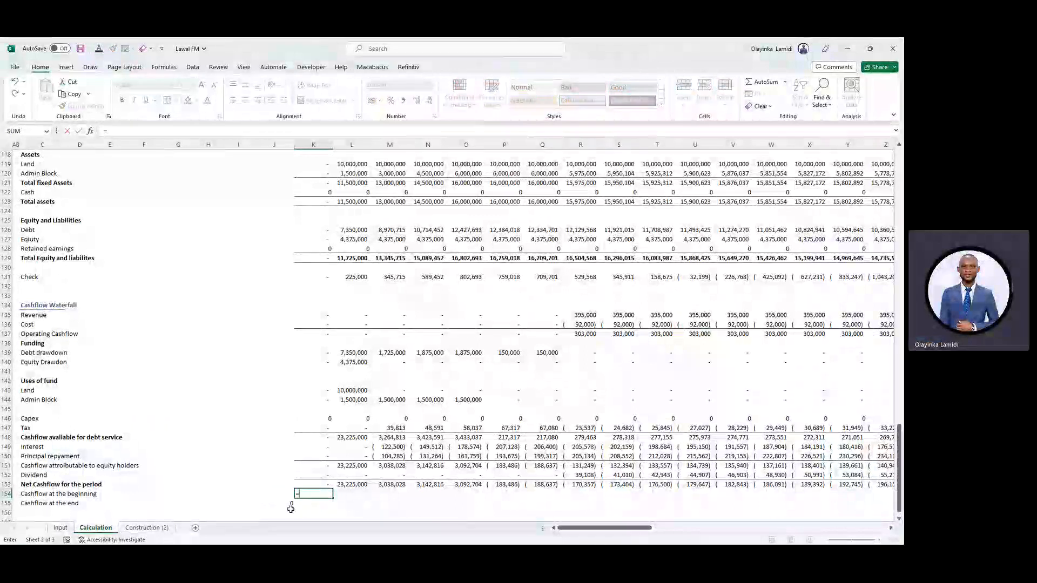
key("Return")
key("Left")
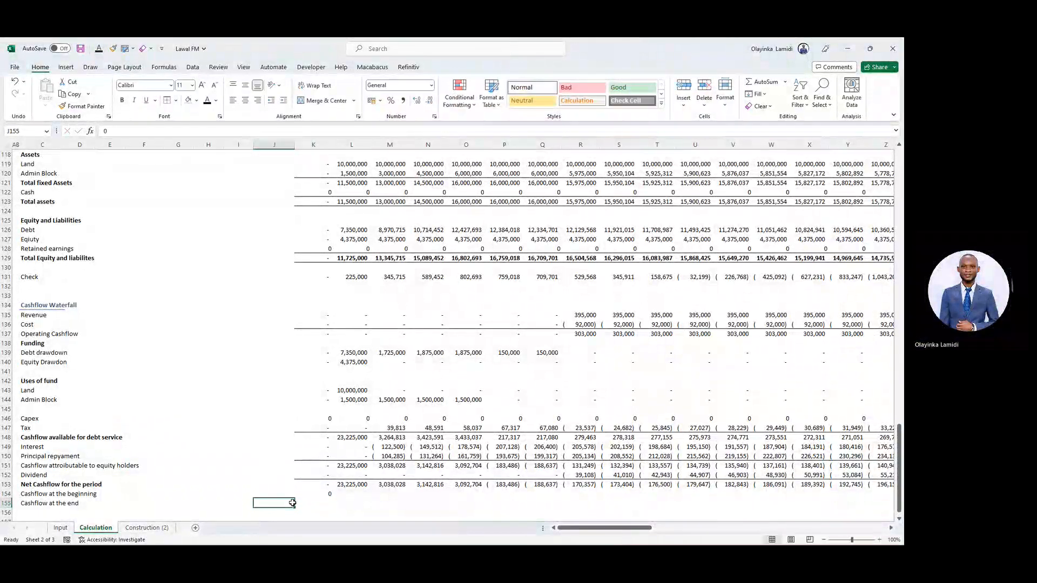
- Apply the Input cell style to the starting balance in J155
key("alt")
key("h")
key("j")
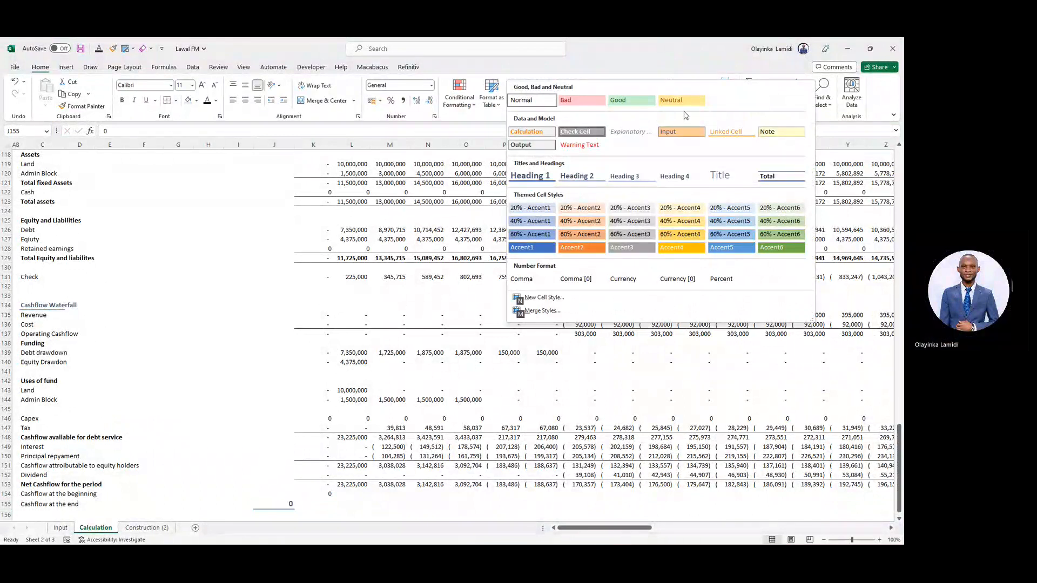
left_click(676, 133)
key("Up")
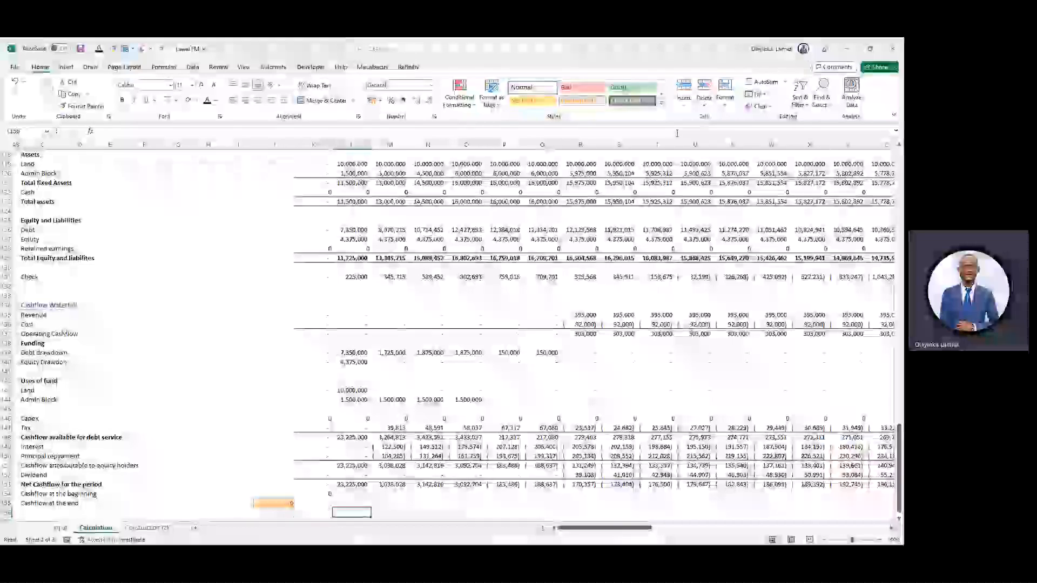
- Calculate the first period's Cashflow at the end in K155 with =SUM(K153:K154)
key("Right")
type("=sum")
key("Tab")
key("Up")
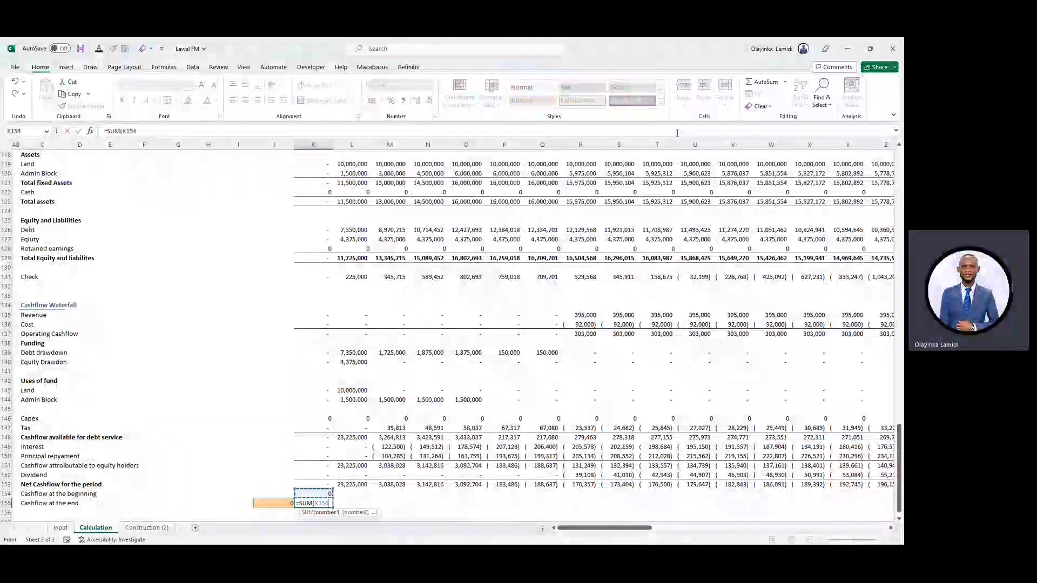
key("Return")
- Fill the Cashflow at the beginning and Cashflow at the end formulas from K154:K155 across to column BY
key("shift+Up")
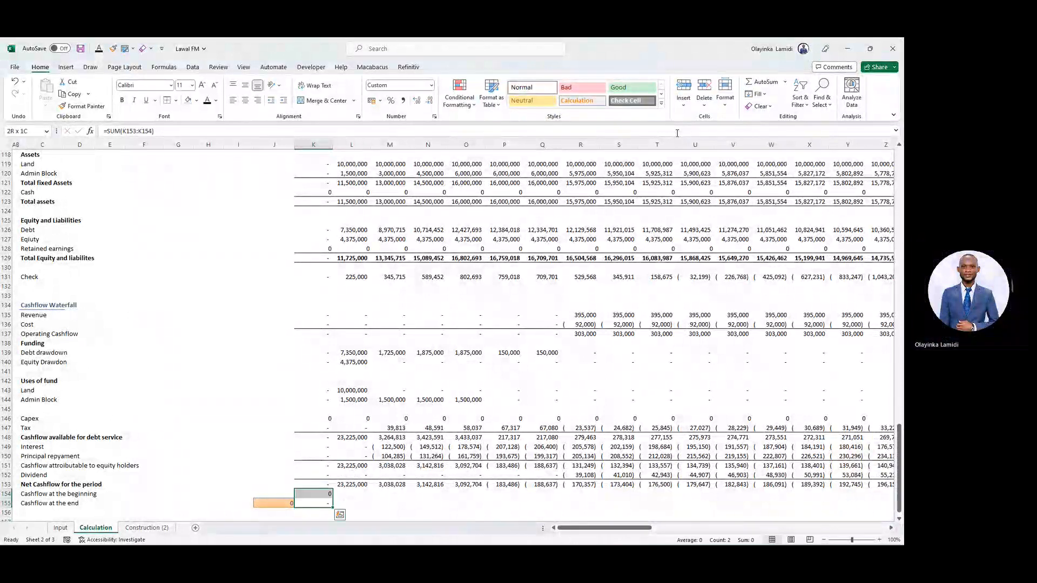
key("ctrl+shift+Right")
key("shift+Left")
key("shift+Left")
key("shift+Left")
key("shift+Left")
key("shift+Left")
key("shift+Left")
key("shift+Left")
key("shift+Left")
key("shift+Left")
key("shift+Left")
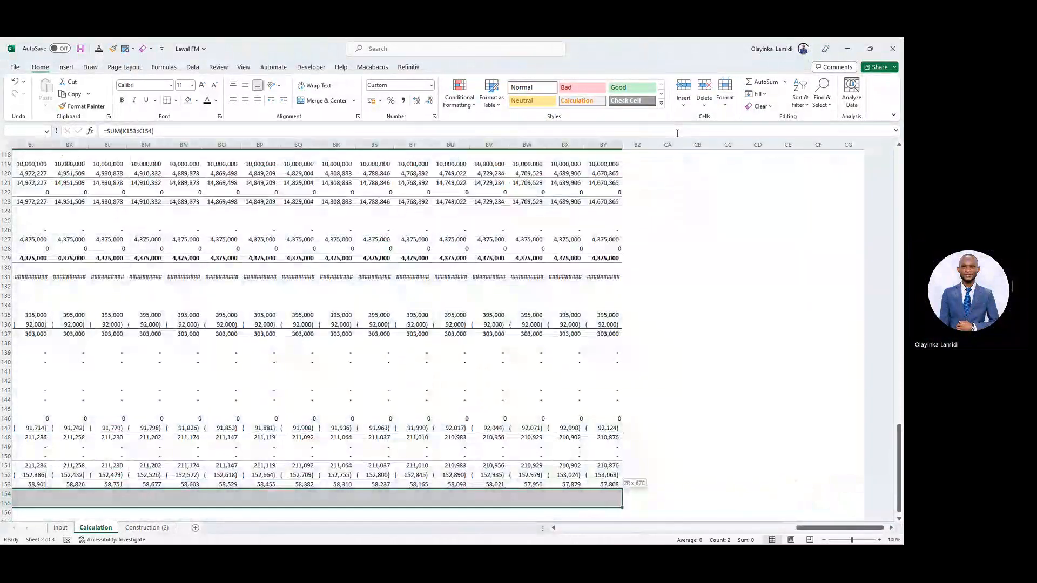
key("ctrl+r")
- Apply a top and bottom border to the Cashflow at the end figures in row 155
key("Home")
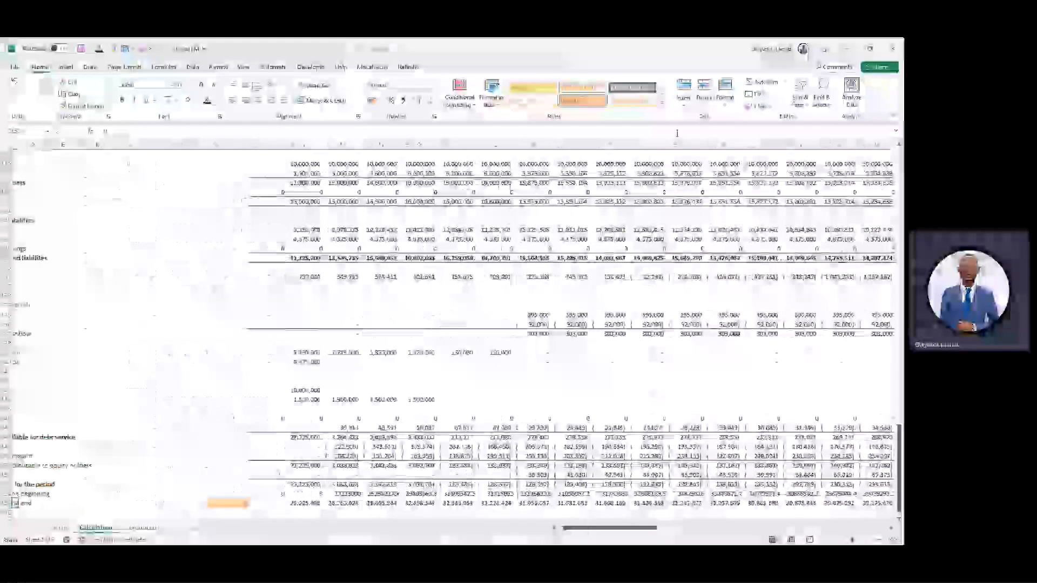
key("ctrl+Right")
key("ctrl+shift+Right")
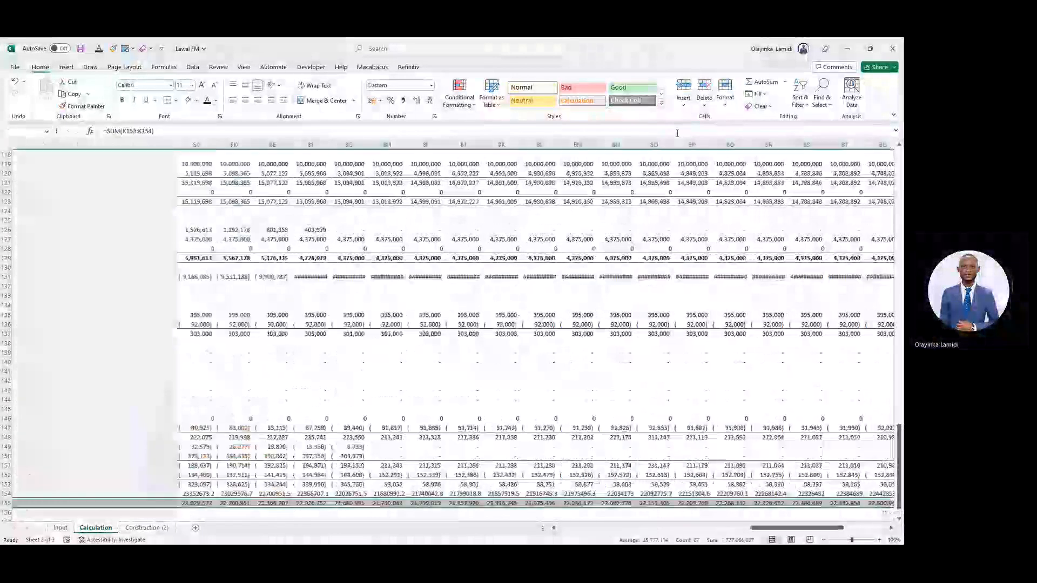
key("alt")
key("h")
key("b")
key("d")
key("Left")
key("Left")
key("Left")
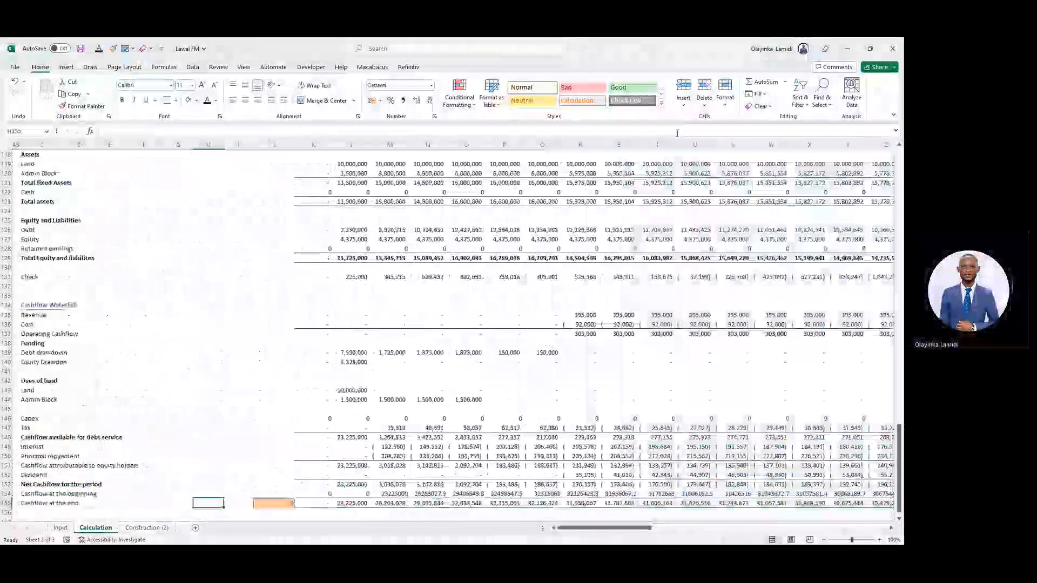
- Apply the Comma number format to the net, opening and closing cashflow figures in K153:BY155
key("Right")
key("Right")
key("Right")
key("Right")
key("Right")
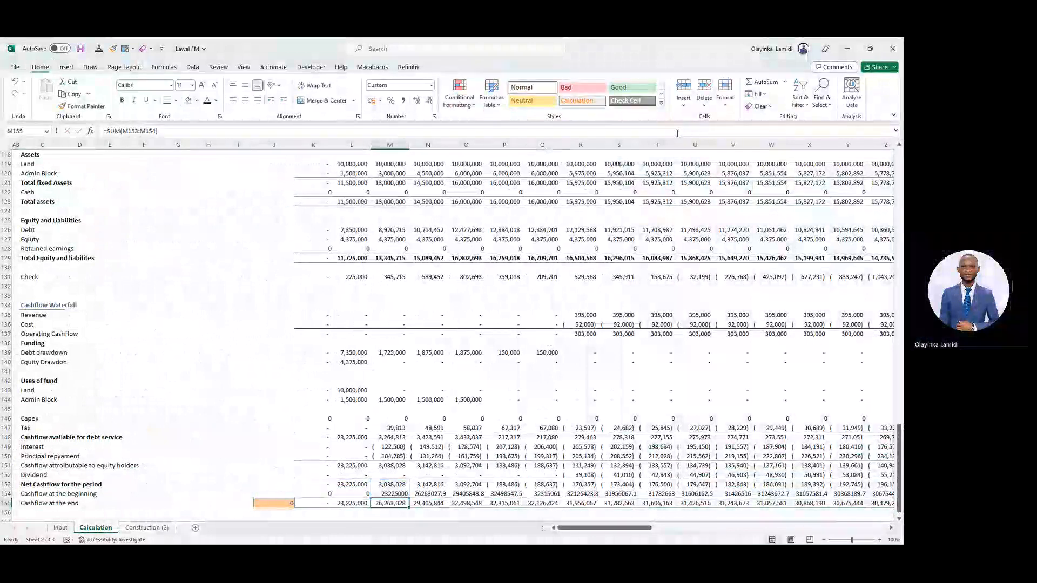
key("shift+Up")
key("shift+Up")
key("ctrl+shift+Right")
key("alt")
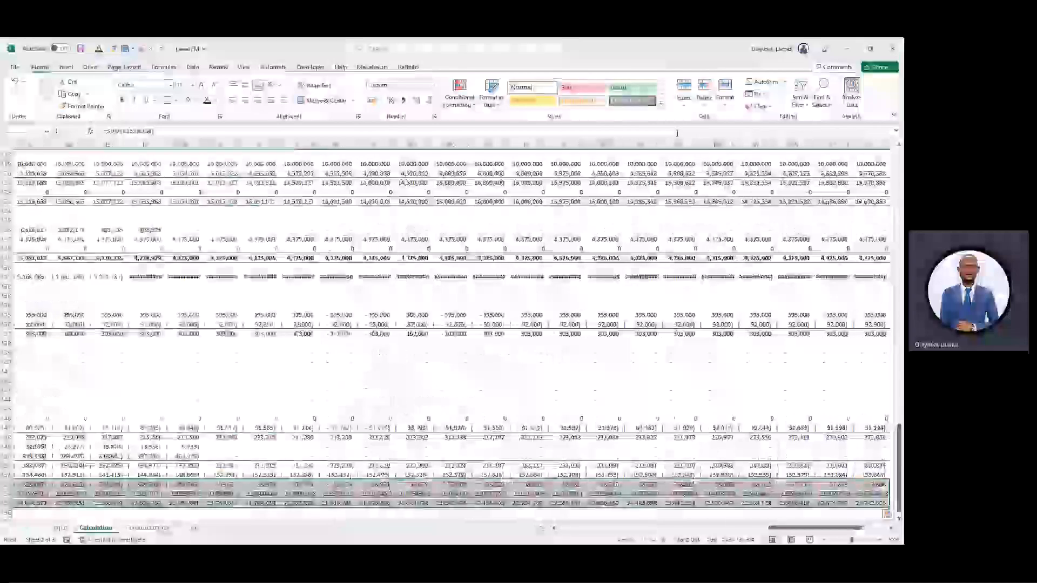
key("h")
key("k")
key("ctrl+BackSpace")
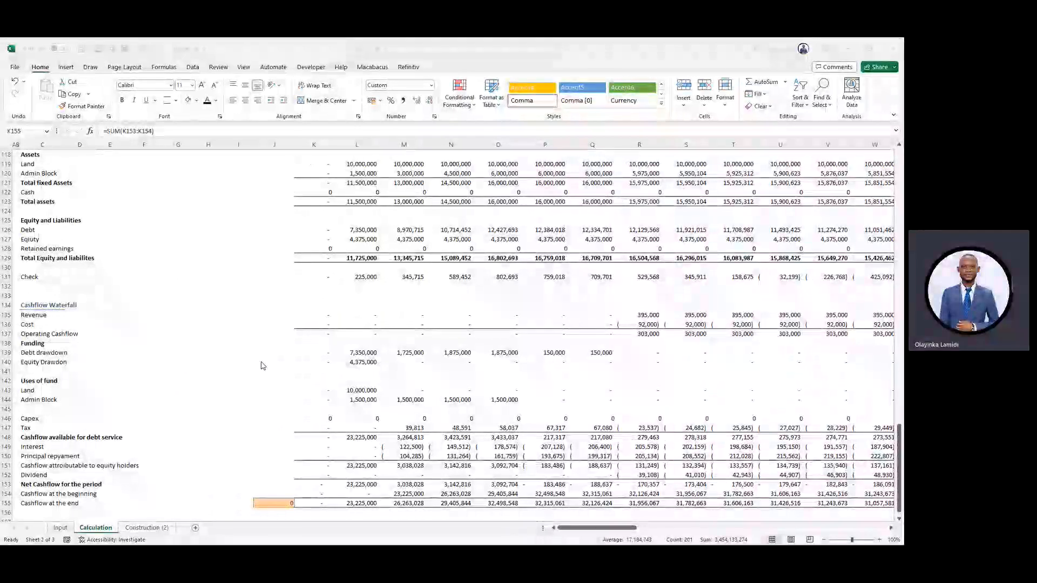
- Apply the Comma [0] cell style to the net, opening and closing cashflow figures in K153:BY155
left_click(318, 484)
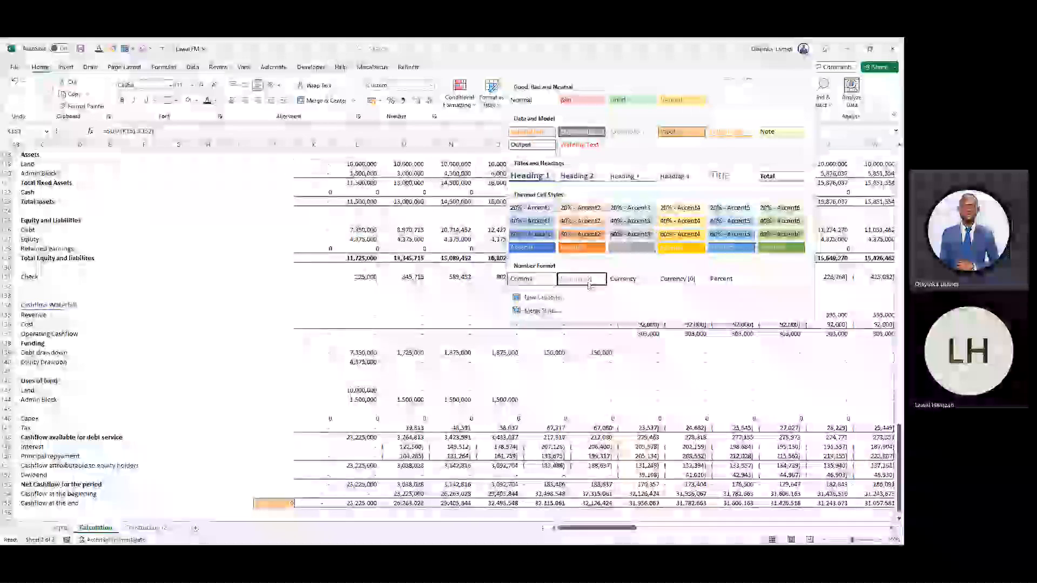
key("Escape")
key("Left")
key("Right")
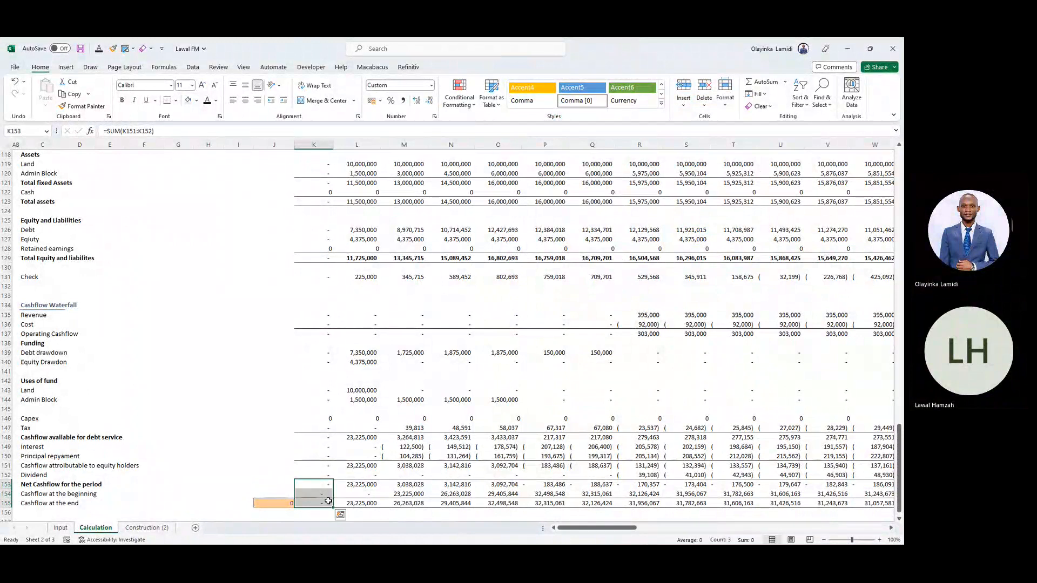
key("ctrl+shift+Right")
key("alt+h")
key("j")
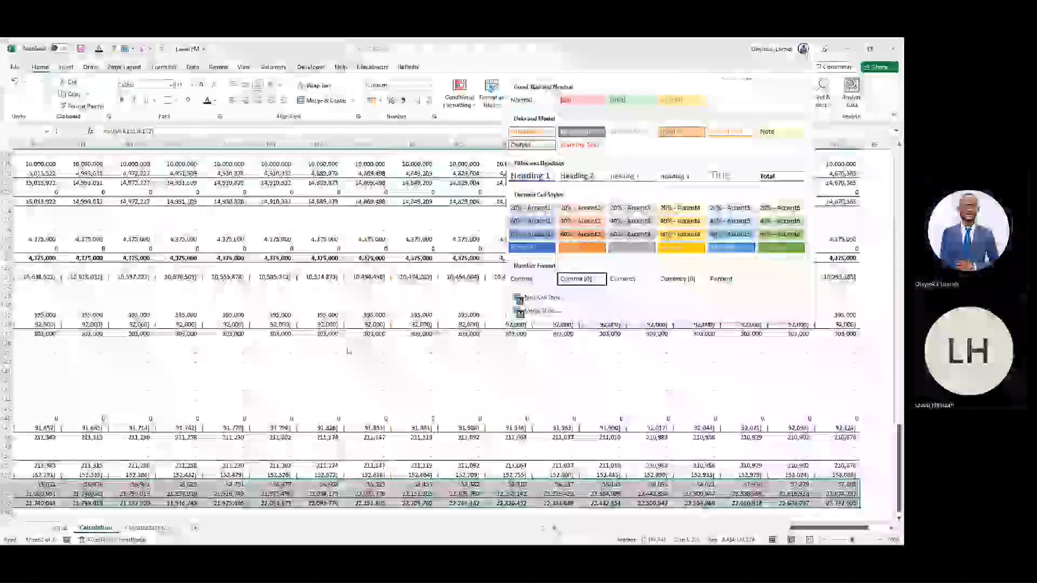
key("Escape")
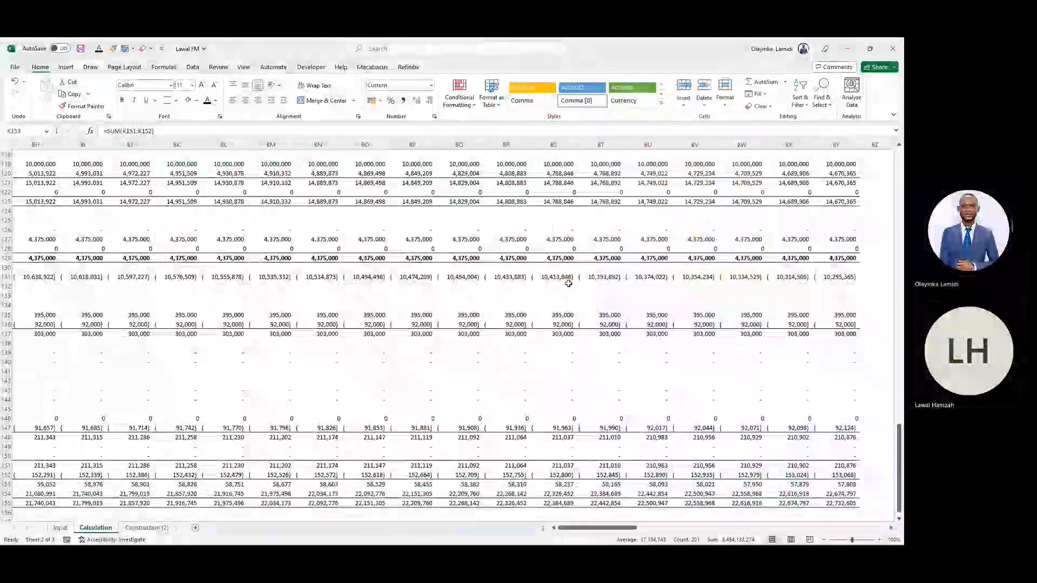
- Examine the formulas behind the net cashflow and Cashflow at the beginning rows across the first periods
key("ctrl+BackSpace")
key("Right")
key("Right")
key("Right")
key("Right")
key("Right")
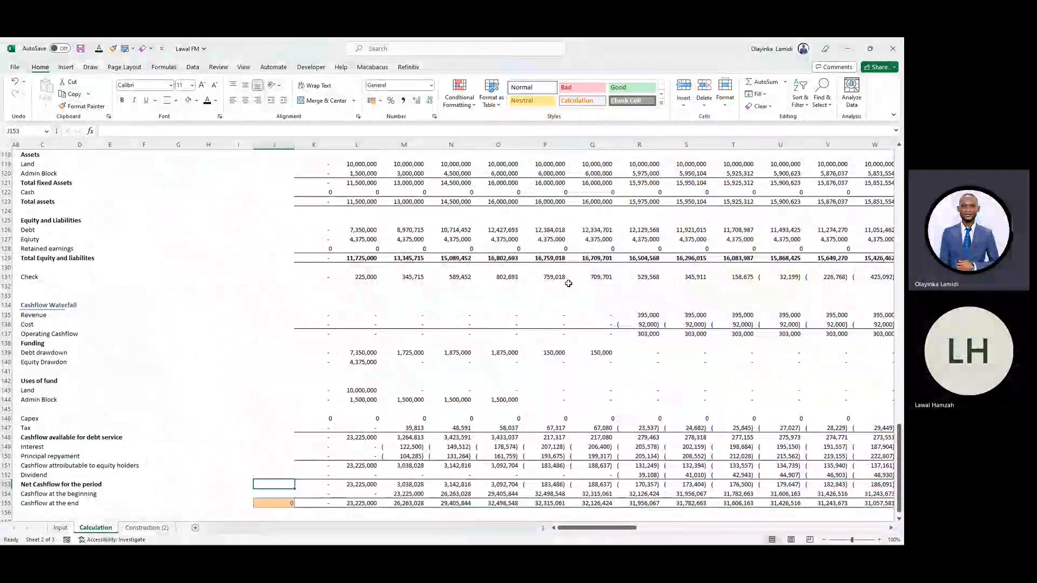
key("Right")
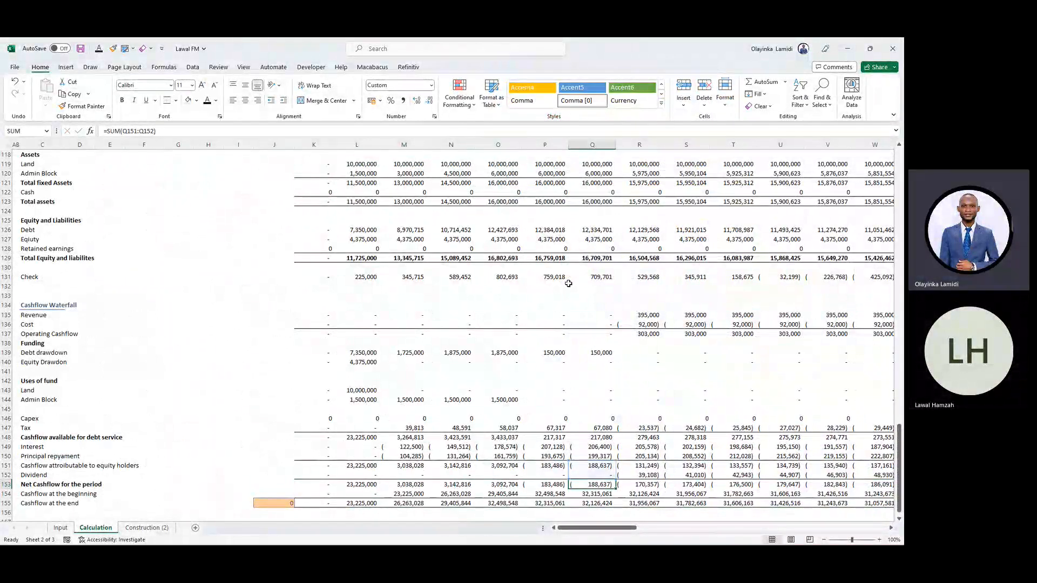
key("Tab")
key("alt+equal")
key("Tab")
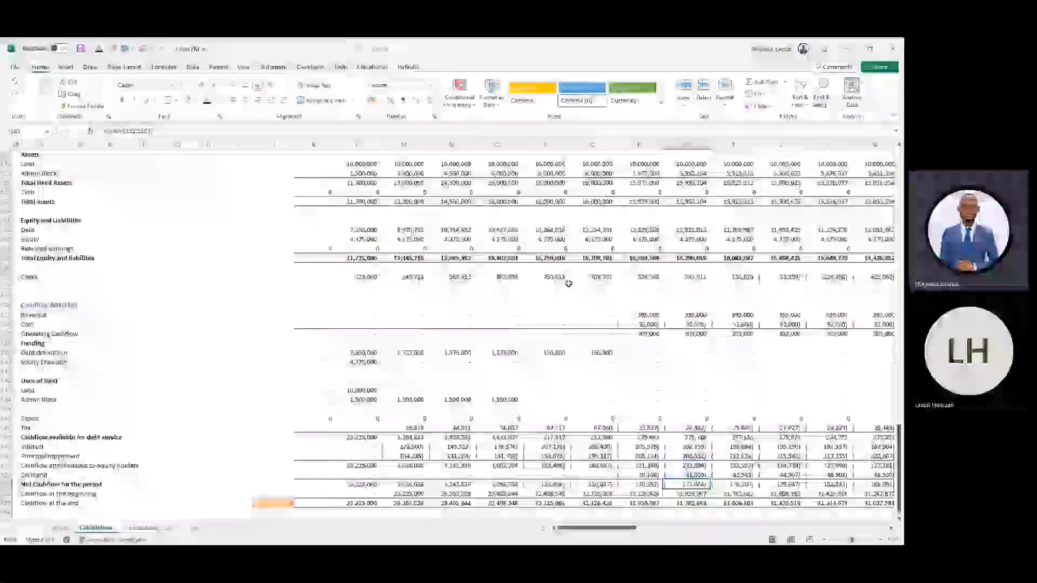
key("Left")
key("Left")
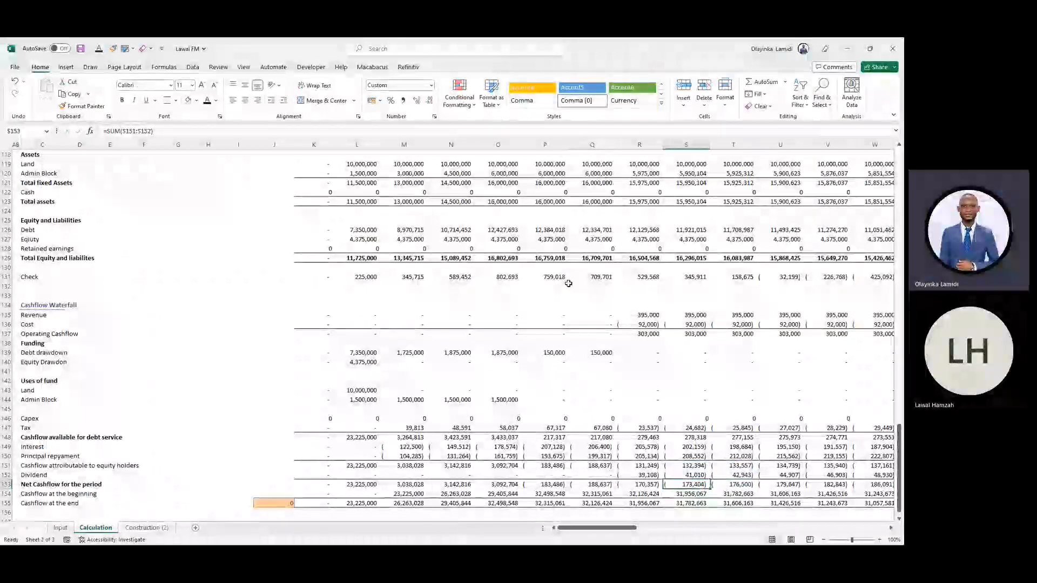
key("Left")
key("Left")
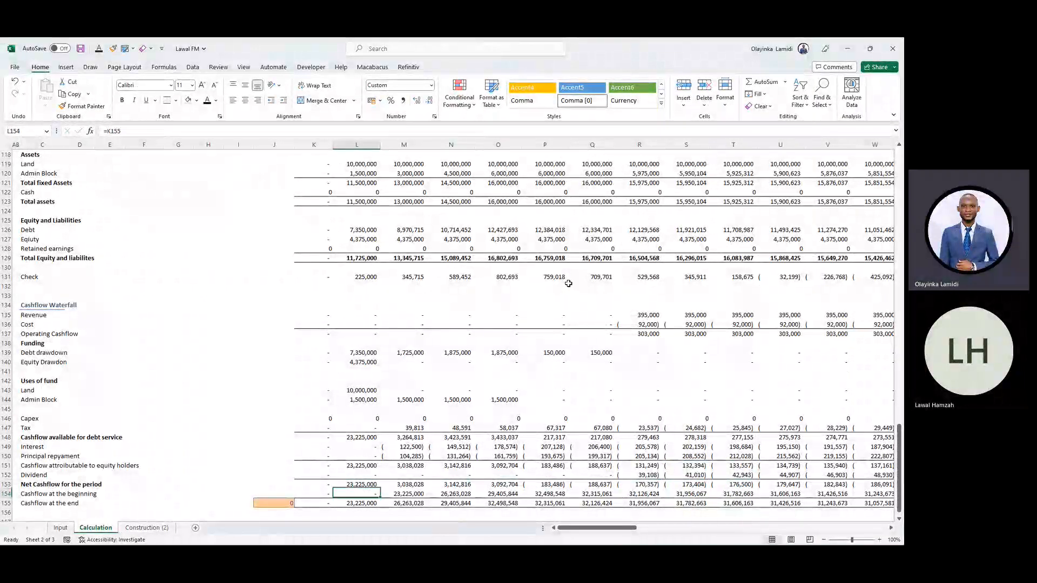
key("Left")
key("Left")
- Link the balance sheet's first-period Cash, K122, to the Cashflow at the end in K155
key("ctrl+Up")
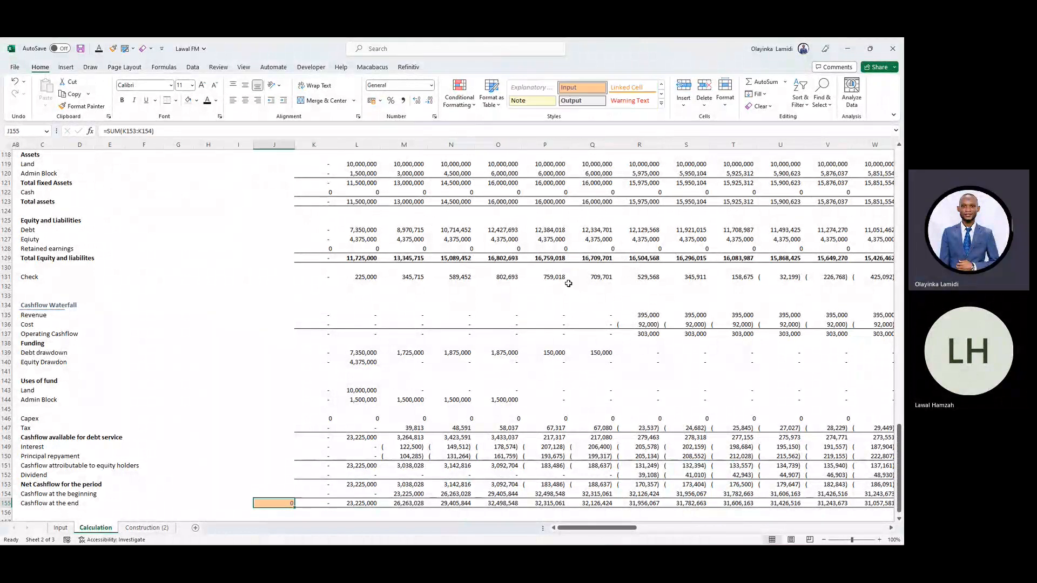
key("ctrl+Up")
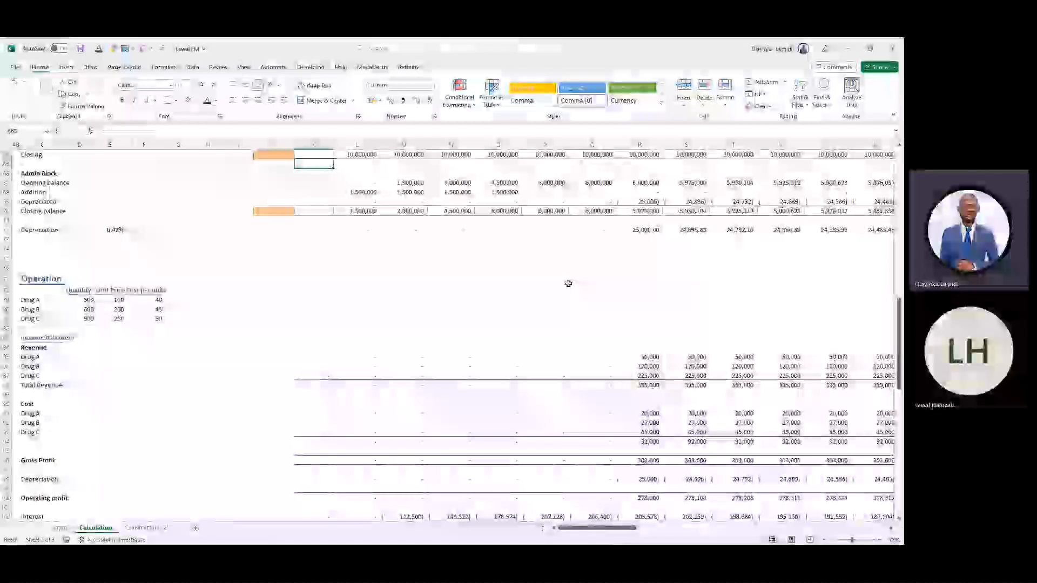
key("Right")
key("Down")
key("Down")
key("Down")
key("Down")
key("Down")
key("Down")
key("Down")
key("Down")
key("Down")
key("Down")
key("Down")
key("Down")
key("Down")
key("Down")
key("Down")
key("Down")
key("Down")
key("Down")
key("Down")
key("Down")
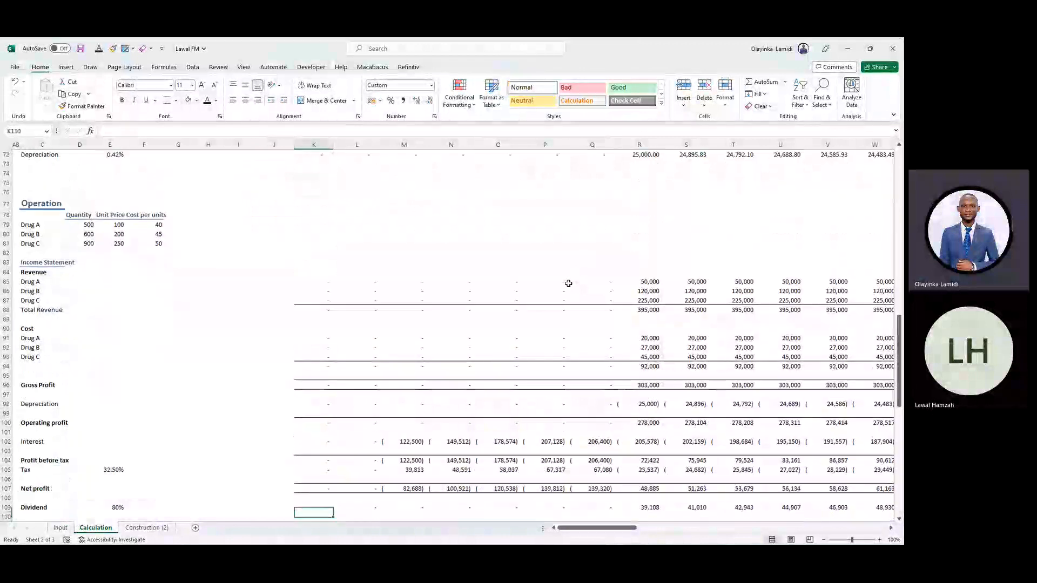
key("Down")
key("Down")
key("Down")
key("Down")
key("Down")
key("Down")
key("Down")
key("Down")
key("Down")
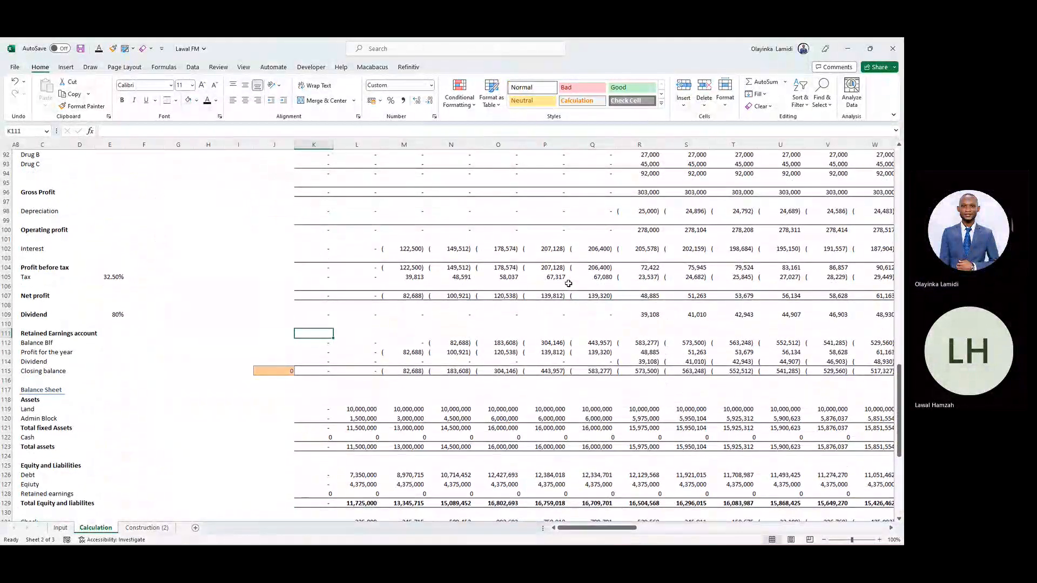
key("Down")
key("Down")
key("Down")
key("Down")
key("Down")
key("Down")
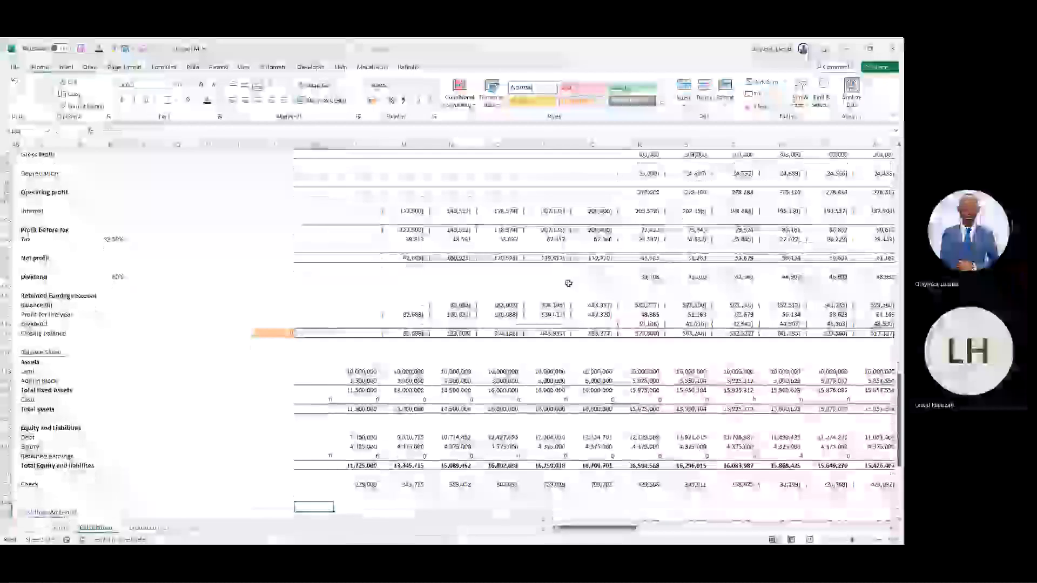
key("Up")
key("Up")
key("Up")
key("Up")
key("Up")
key("Up")
key("Up")
key("Up")
key("Up")
key("Up")
key("Up")
key("Up")
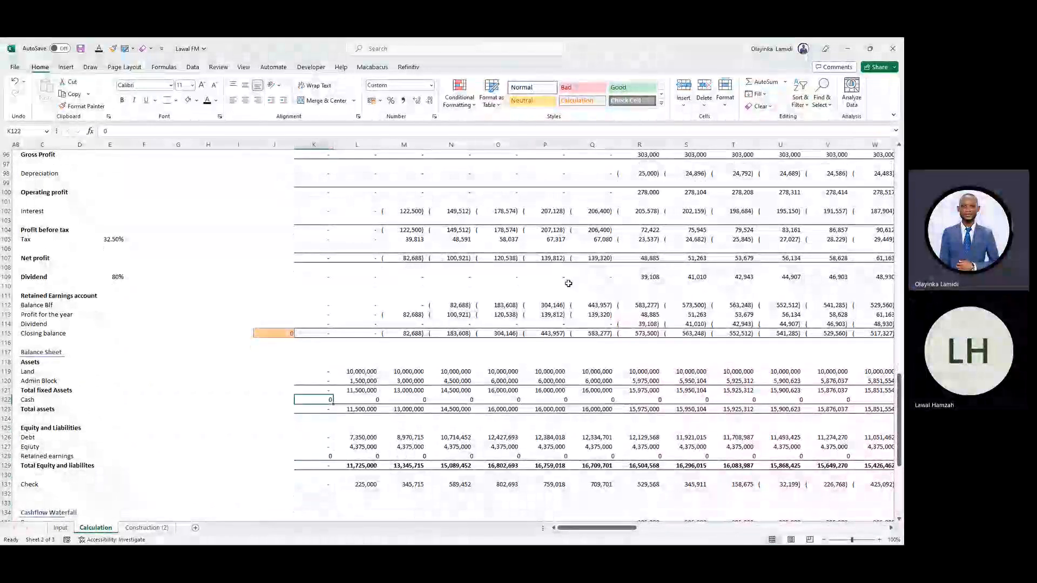
type("=")
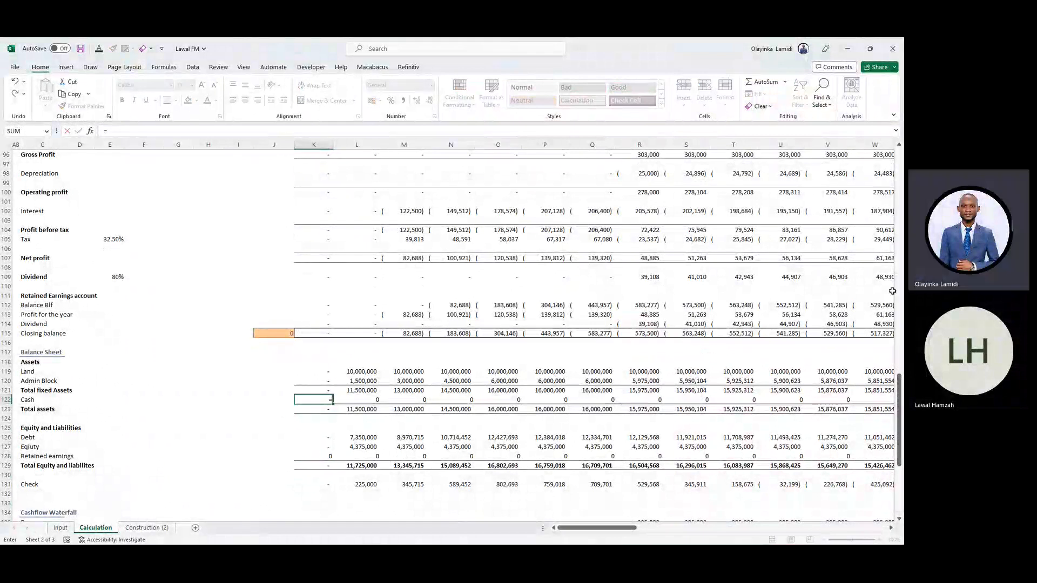
left_click_drag(900, 383, 901, 441)
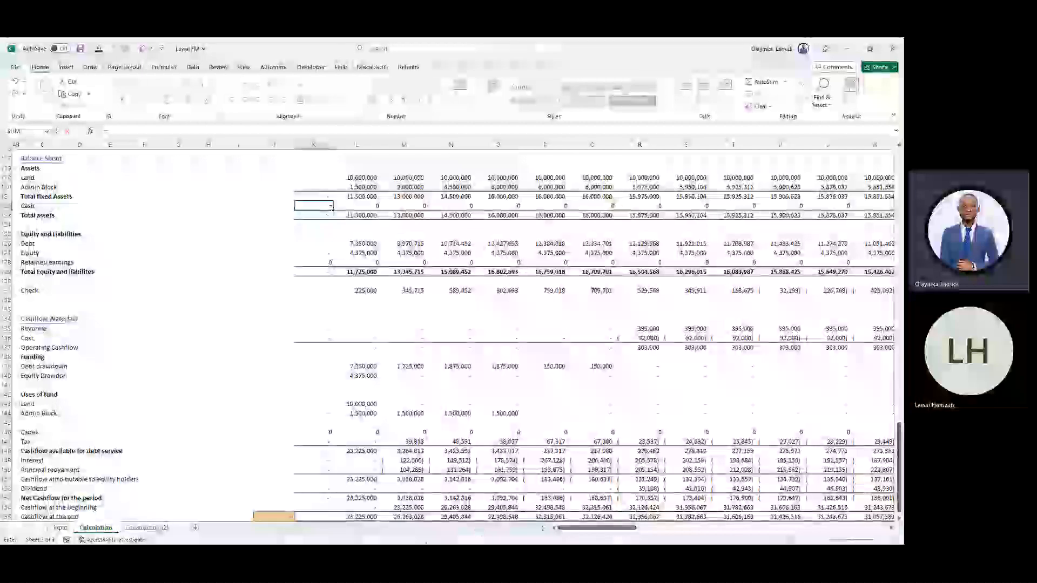
left_click(321, 517)
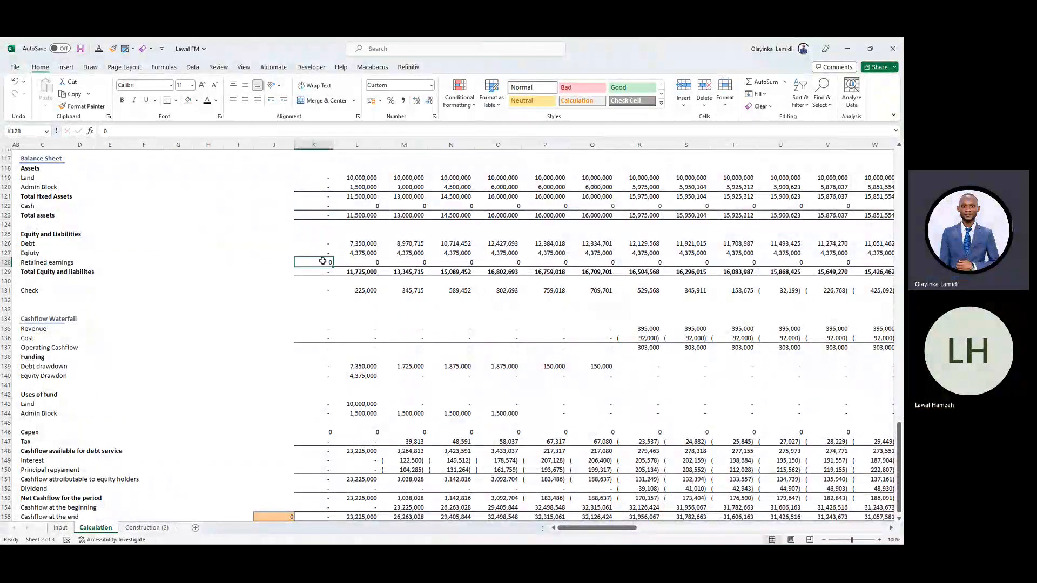
- Link the balance sheet's first-period Retained earnings, K128, to the retained earnings closing balance in K115
type("=")
key("Up")
key("Up")
key("Up")
key("Up")
key("Up")
key("Up")
key("Up")
key("Up")
key("Up")
key("Up")
key("Up")
key("Up")
key("Up")
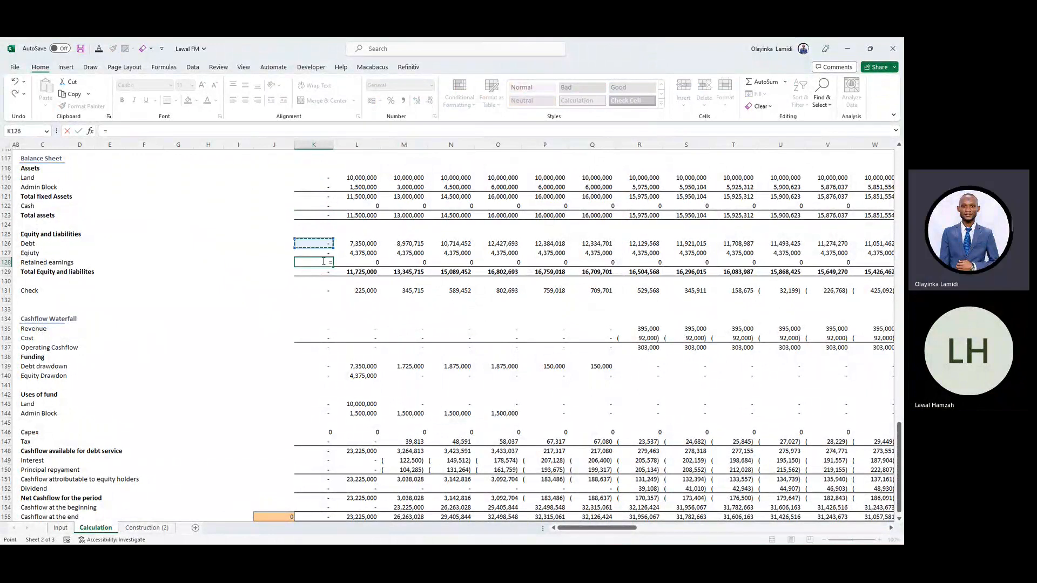
key("Up")
key("Up")
key("Up")
key("Up")
key("Up")
key("Up")
key("Up")
key("Up")
key("Up")
key("Up")
key("Up")
key("Up")
key("Up")
key("Up")
key("Up")
key("Up")
key("Up")
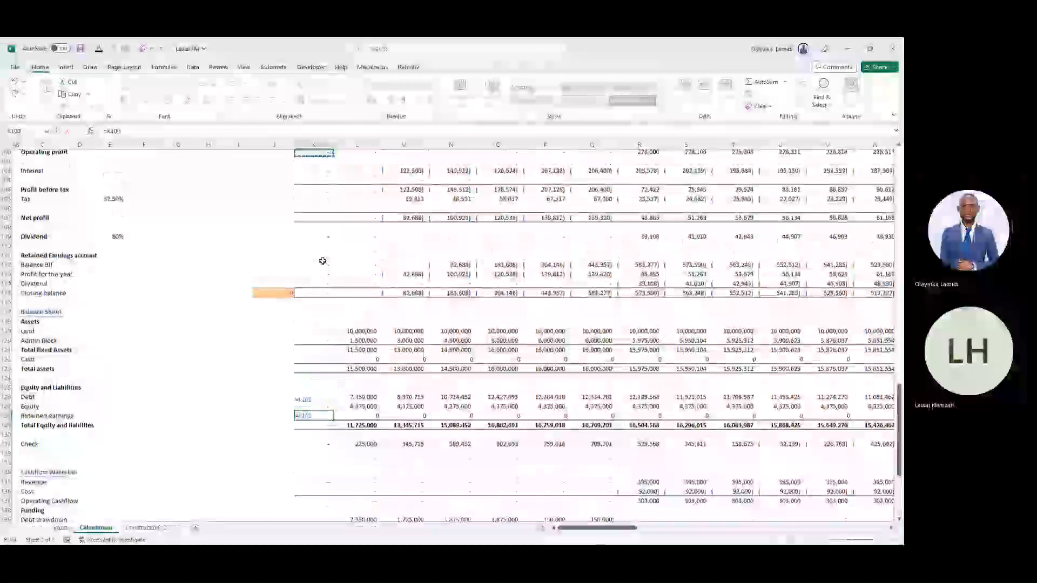
left_click(325, 313)
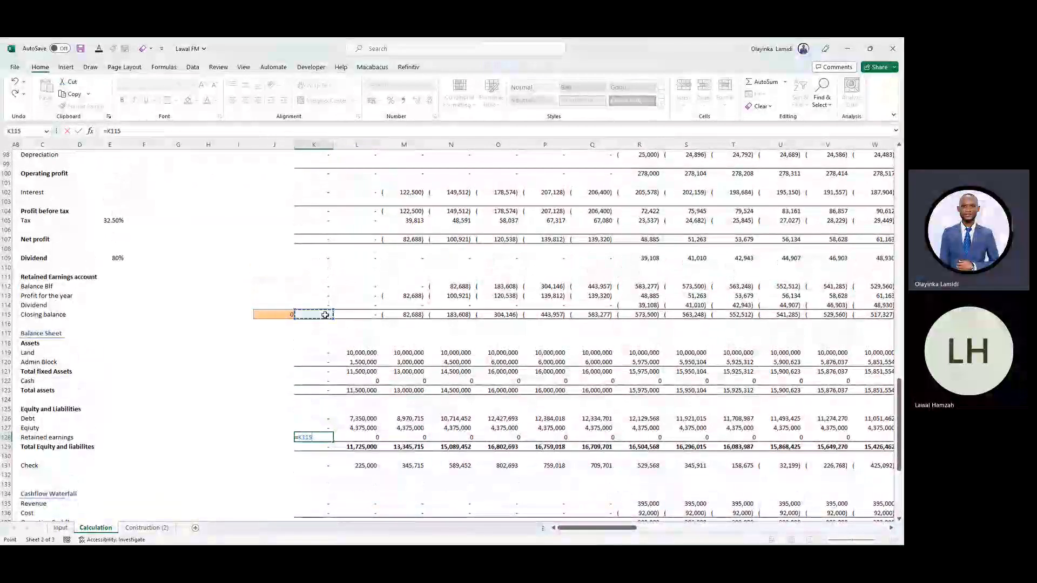
key("Up")
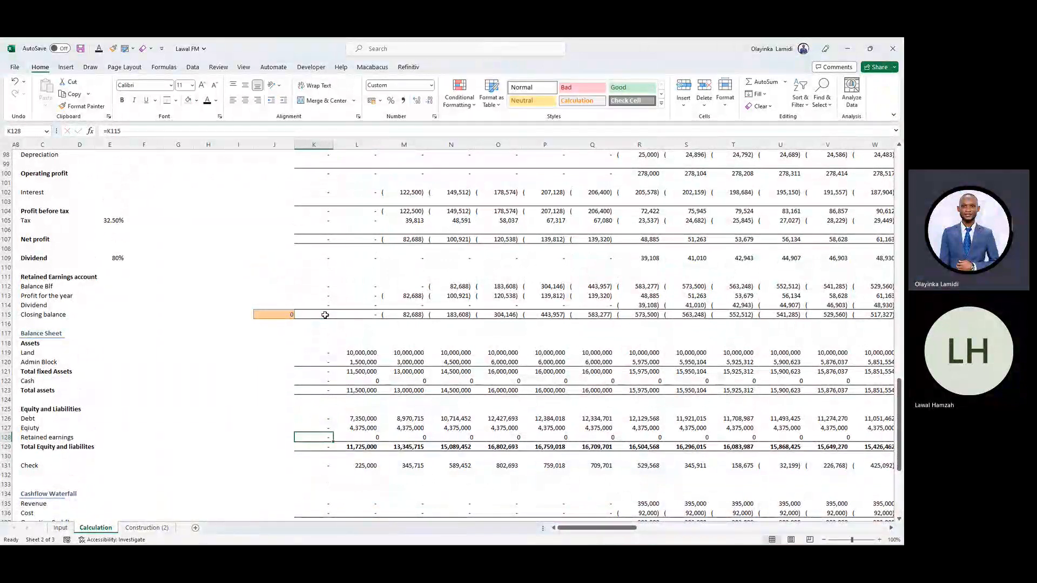
- Fill the Retained earnings link from K128 across all periods of row 128
key("ctrl+shift+Right")
key("ctrl+r")
key("Left")
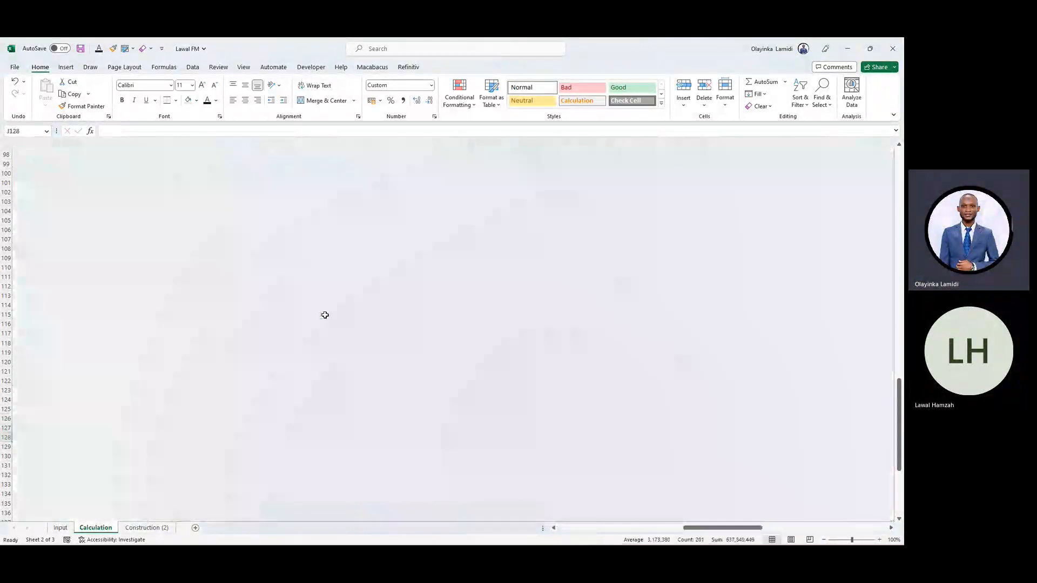
key("ctrl+Left")
key("ctrl+Right")
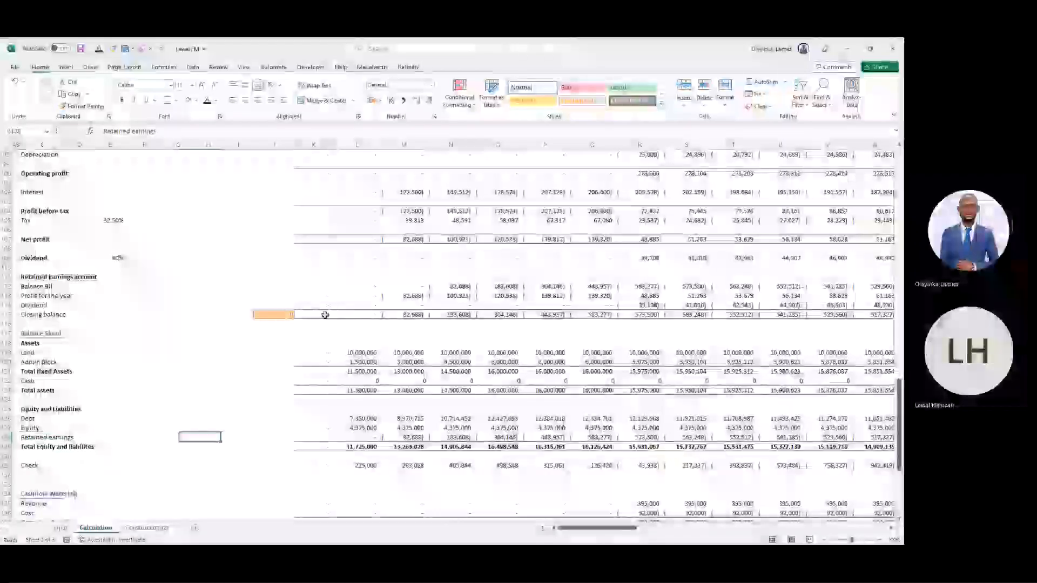
- Fill the balance sheet's Cash link from K122 across all periods of row 122
key("Up")
key("Up")
key("Up")
key("Up")
key("Up")
key("Up")
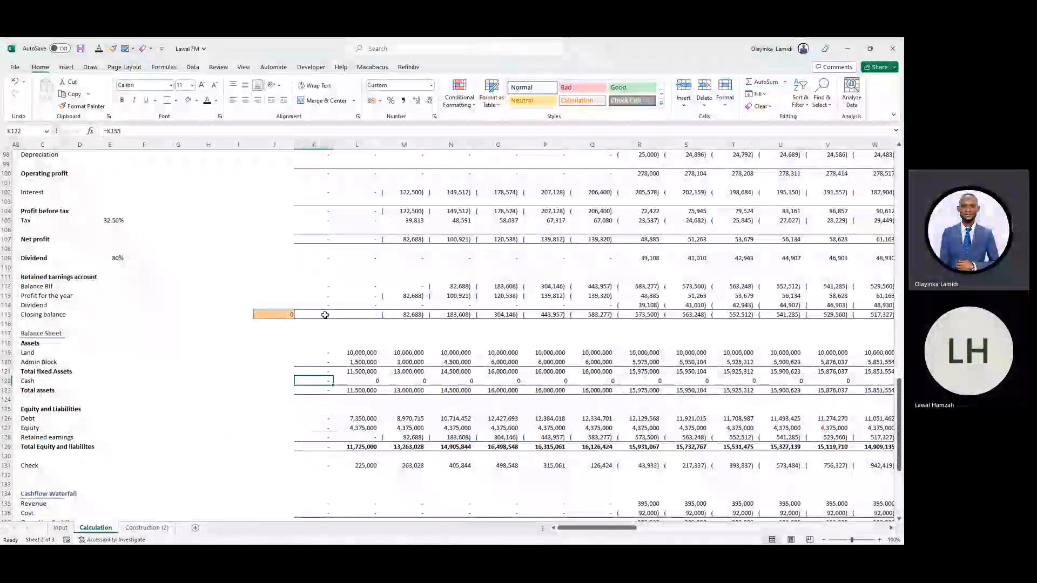
key("ctrl+shift+Right")
key("ctrl+r")
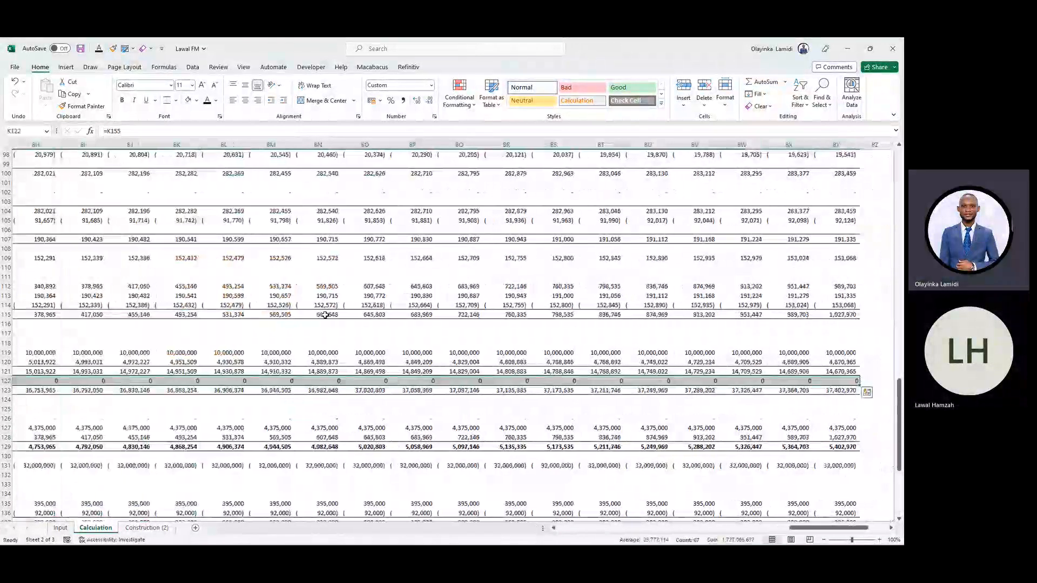
key("ctrl+Left")
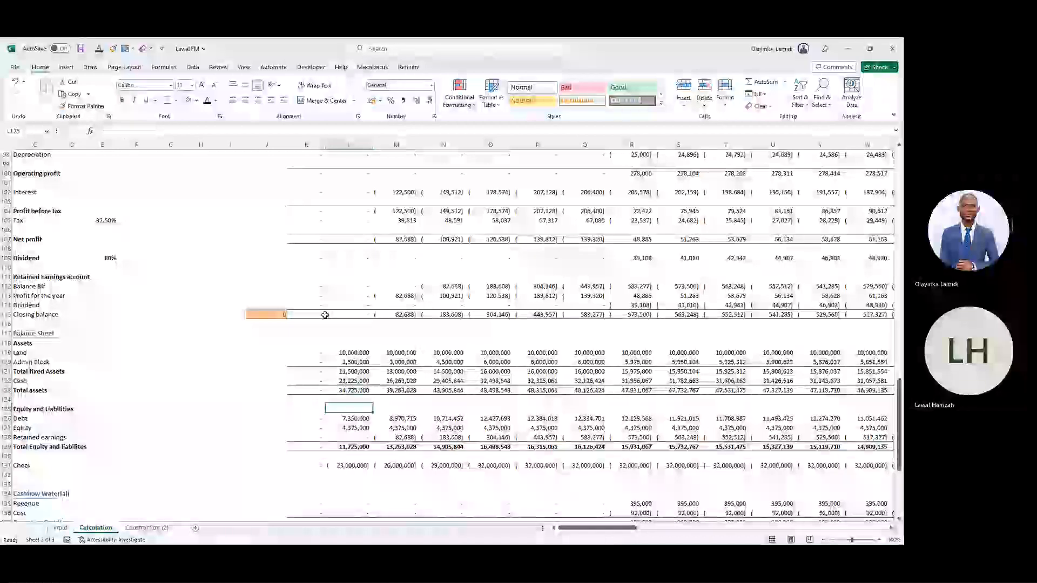
- Examine the balance sheet Check formula in L131 and the totals it compares
key("Down")
key("Down")
key("Down")
key("Down")
key("Down")
key("Down")
key("Down")
key("Down")
key("F2")
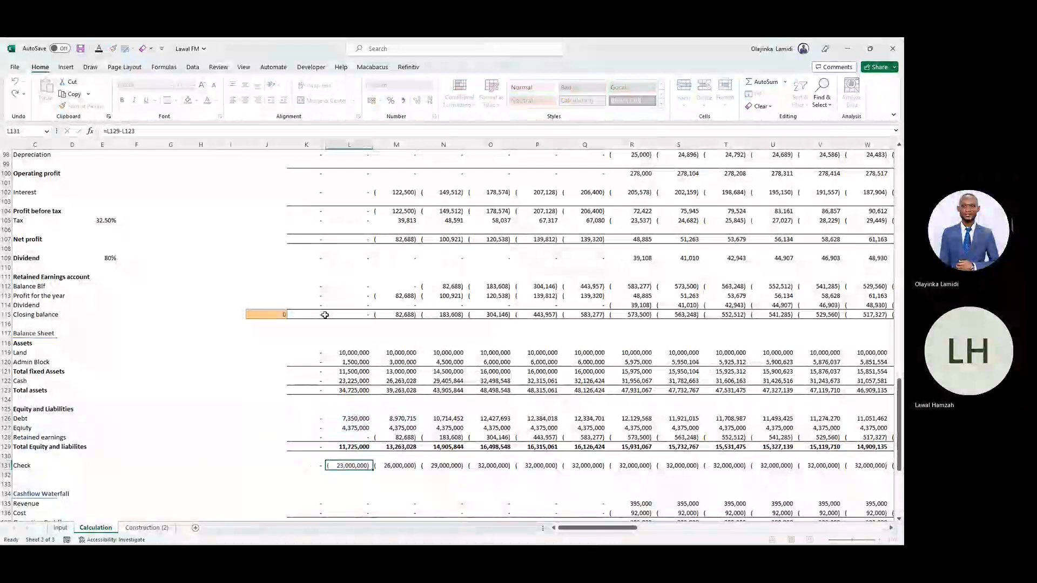
key("Escape")
key("F2")
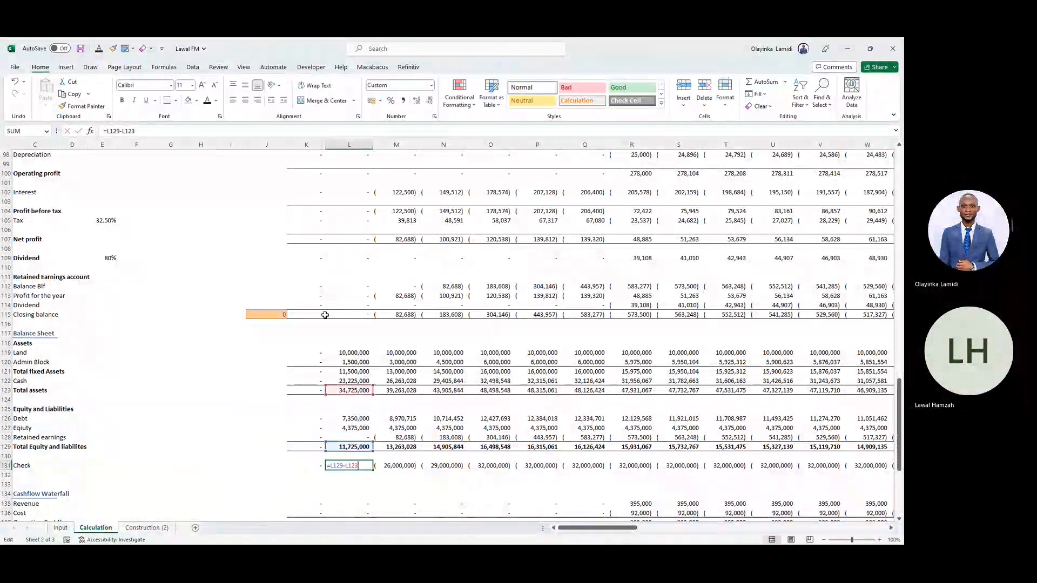
key("Escape")
key("F2")
key("Escape")
key("F2")
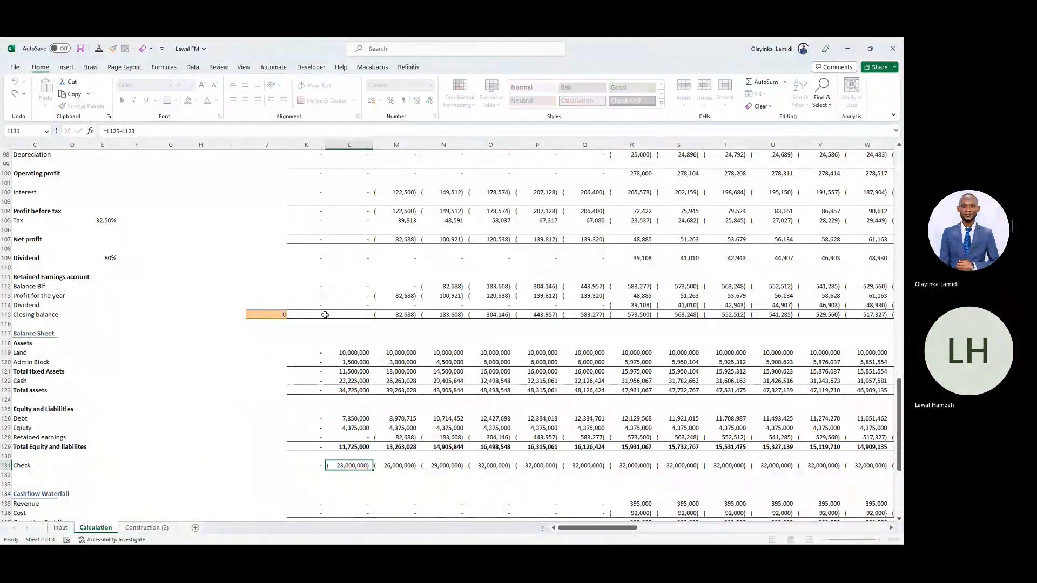
- Examine the formulas behind Total assets in L123 and Cash in L122
key("Up")
key("Up")
key("Up")
key("Up")
key("Up")
key("Up")
key("Up")
key("Up")
key("Up")
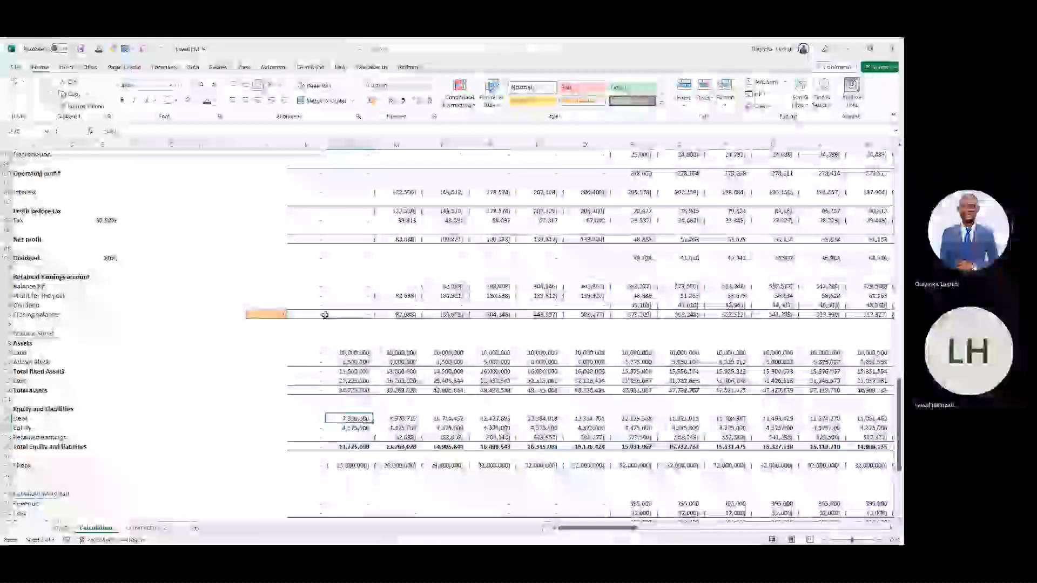
key("F2")
key("Return")
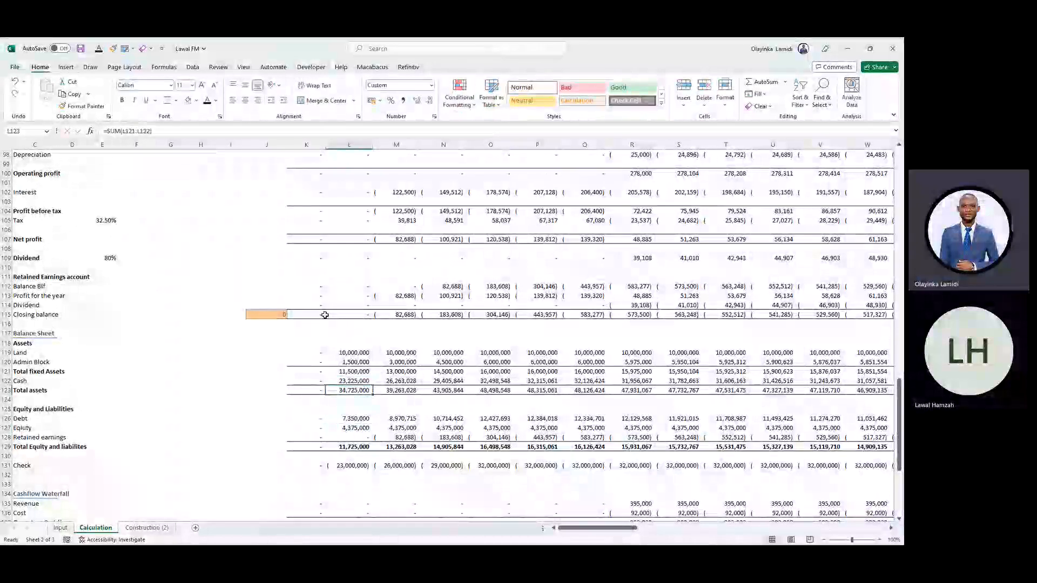
key("Escape")
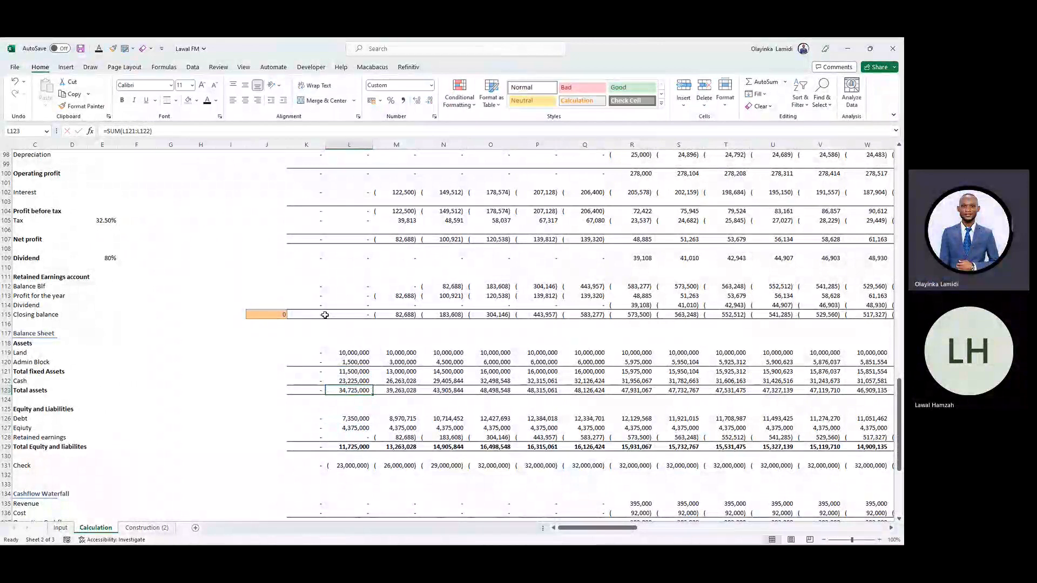
key("Up")
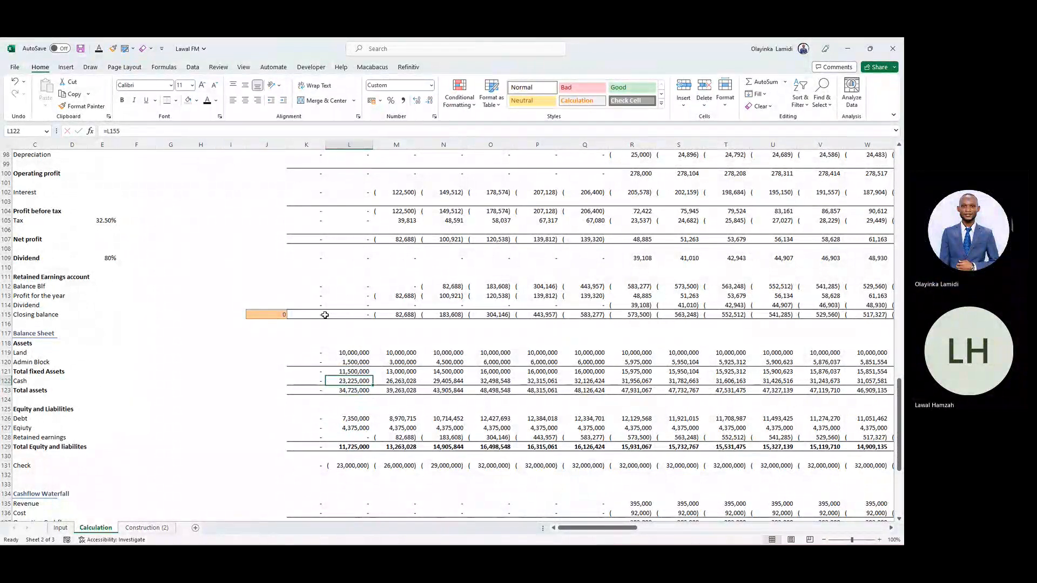
- Review the January 2023 figures in column L from the balance sheet's Cash row up through the funding accounts and construction spending
key("shift+Up")
key("shift+Up")
key("shift+Up")
key("shift+Up")
key("shift+Up")
key("shift+Up")
key("shift+Up")
key("shift+Up")
key("shift+Up")
key("shift+Up")
key("shift+Up")
key("shift+Up")
key("shift+Up")
key("shift+Up")
key("shift+Up")
key("shift+Up")
key("shift+Up")
key("shift+Up")
key("shift+Up")
key("shift+Up")
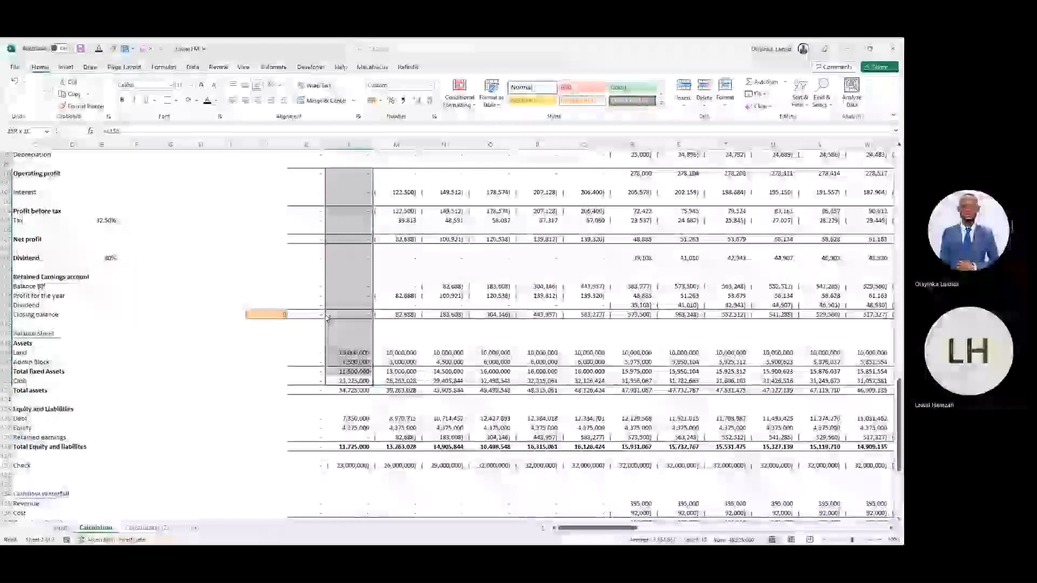
key("shift+Up")
key("shift+Up")
key("shift+Up")
key("shift+Up")
key("shift+Up")
key("shift+Up")
key("shift+Up")
key("shift+Up")
key("shift+Up")
key("shift+Up")
key("shift+Up")
key("shift+Up")
key("shift+Up")
key("shift+Up")
key("shift+Up")
key("shift+Up")
key("shift+Up")
key("shift+Up")
key("shift+Up")
key("shift+Up")
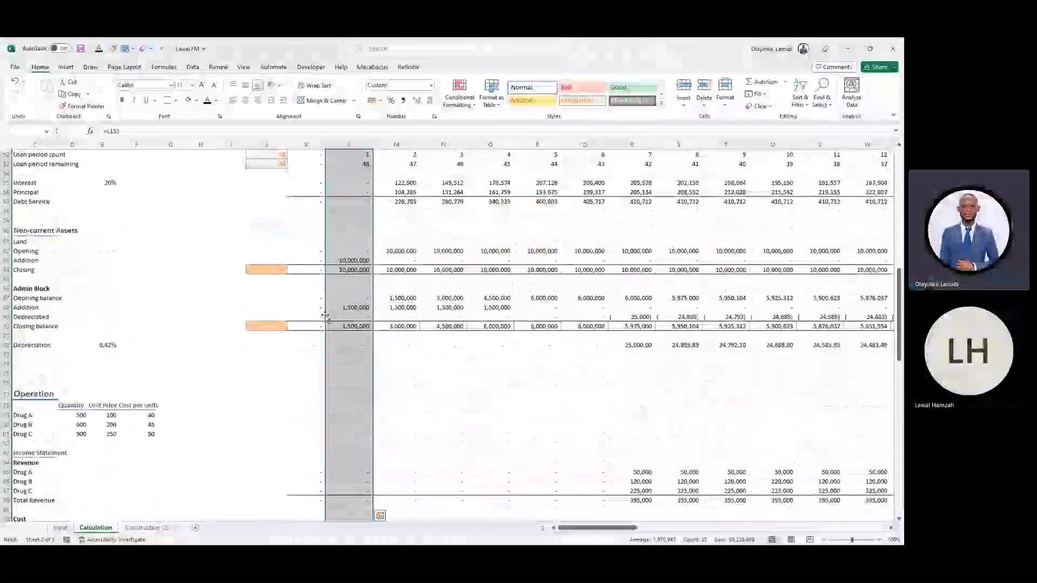
key("shift+Up")
key("shift+Up")
key("shift+Up")
key("shift+Up")
key("shift+Up")
key("shift+Up")
key("shift+Up")
key("shift+Up")
key("shift+Up")
key("shift+Up")
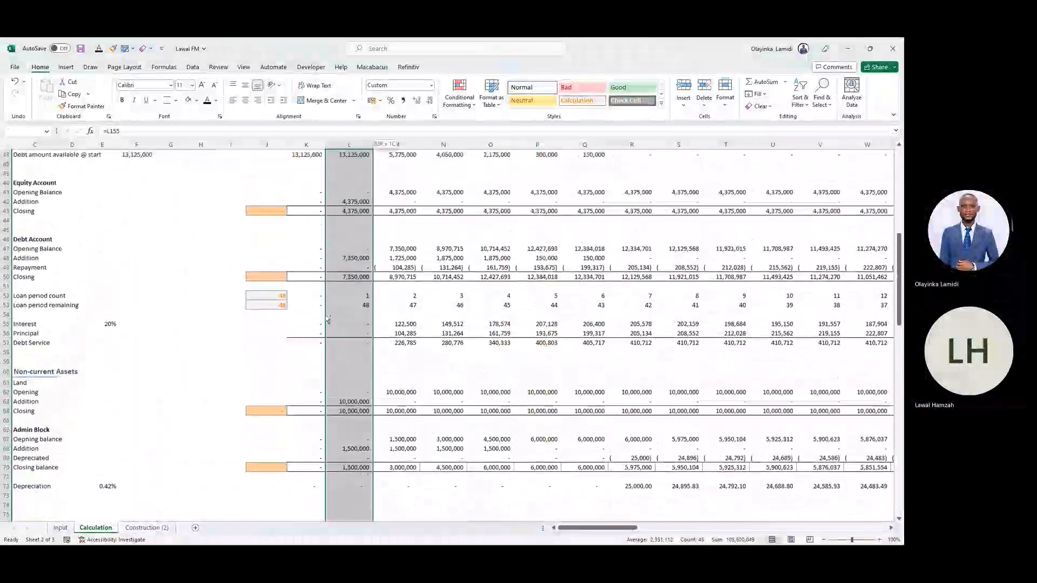
key("shift+Up")
key("shift+Up")
key("shift+Up")
key("shift+Up")
key("shift+Up")
key("shift+Up")
key("shift+Up")
key("shift+Up")
key("shift+Up")
key("shift+Up")
key("shift+Up")
key("shift+Up")
key("shift+Up")
key("shift+Up")
key("shift+Up")
key("shift+Up")
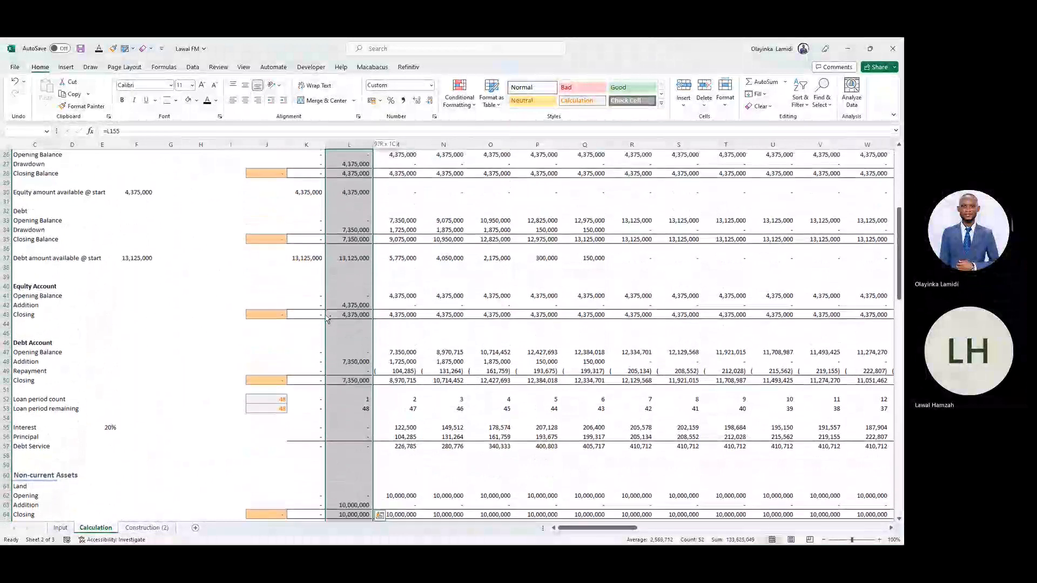
key("shift+Up")
key("shift+Up")
key("shift+Up")
key("shift+Up")
key("shift+Up")
key("shift+Up")
key("shift+Up")
key("shift+Up")
key("shift+Up")
key("shift+Up")
key("shift+Up")
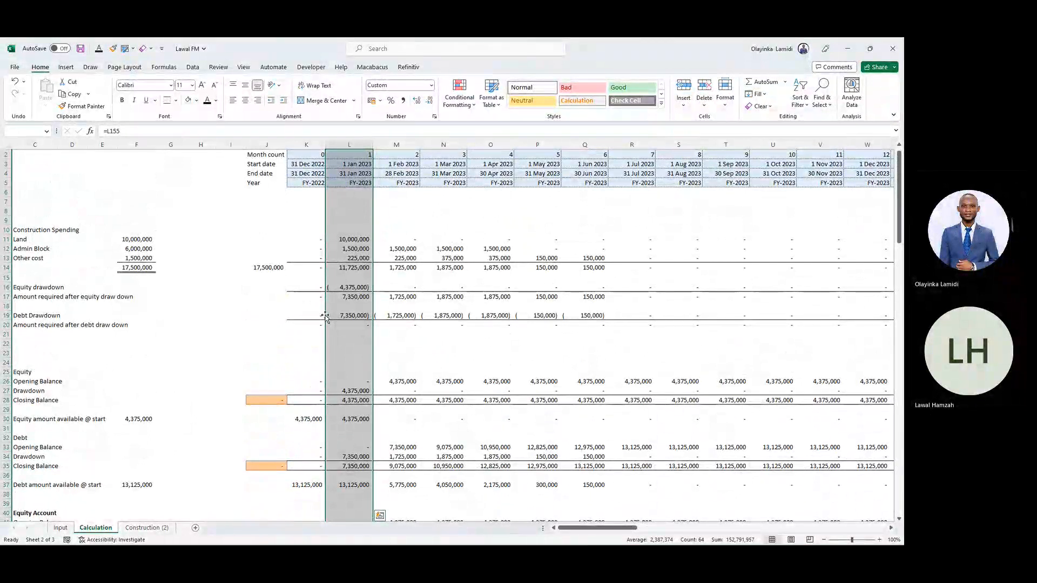
key("shift+BackSpace")
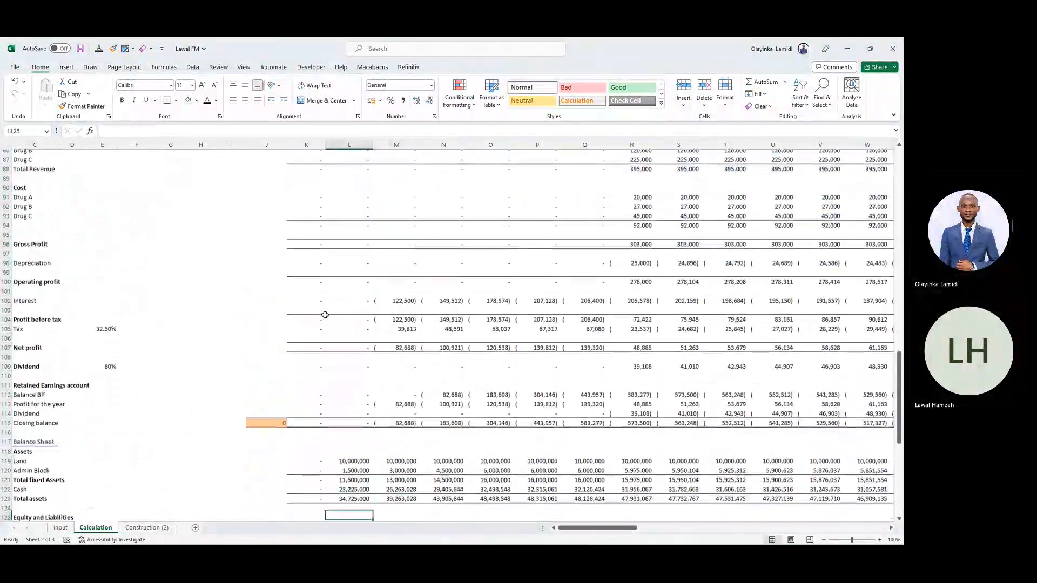
- Examine the Cashflow Waterfall lines in column L, from Revenue through uses of fund to the Cashflow at the end
key("Down")
key("Down")
key("Down")
key("Down")
key("Down")
key("Down")
key("Down")
key("Down")
key("Down")
key("Up")
key("Up")
key("Up")
key("Up")
key("Up")
key("Up")
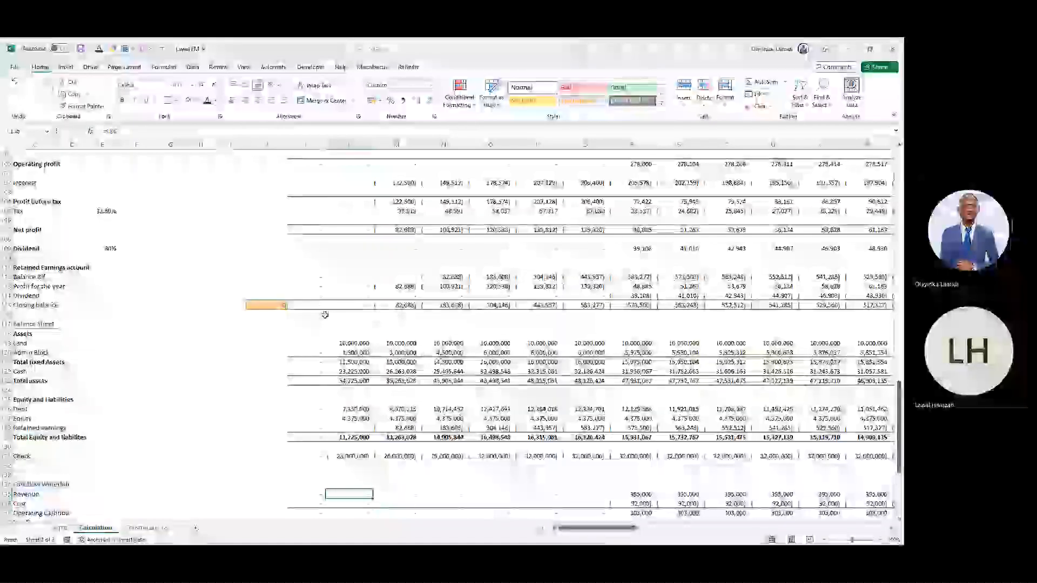
key("F2")
key("Return")
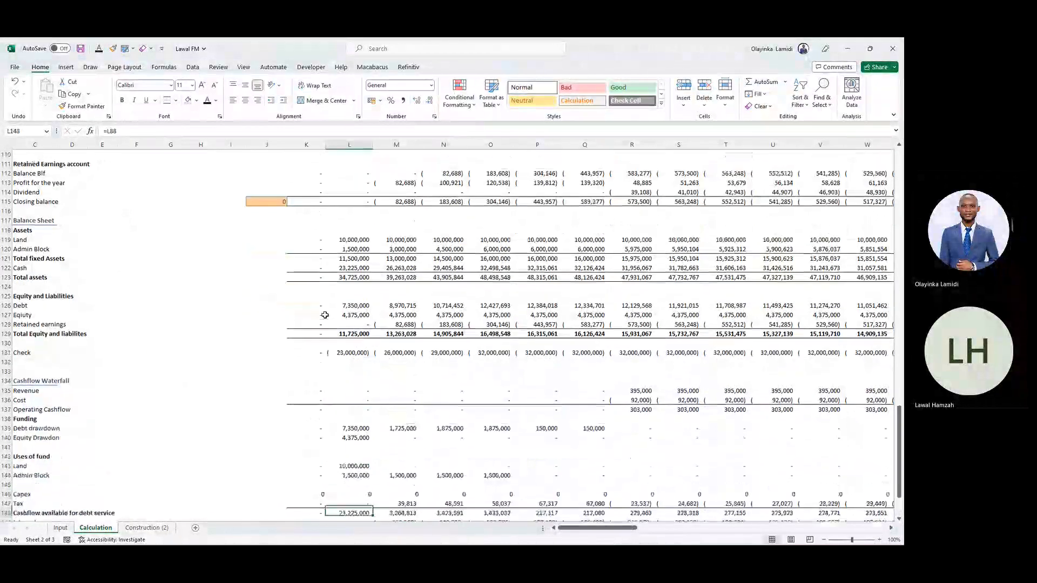
scroll(325, 314, "down", 3)
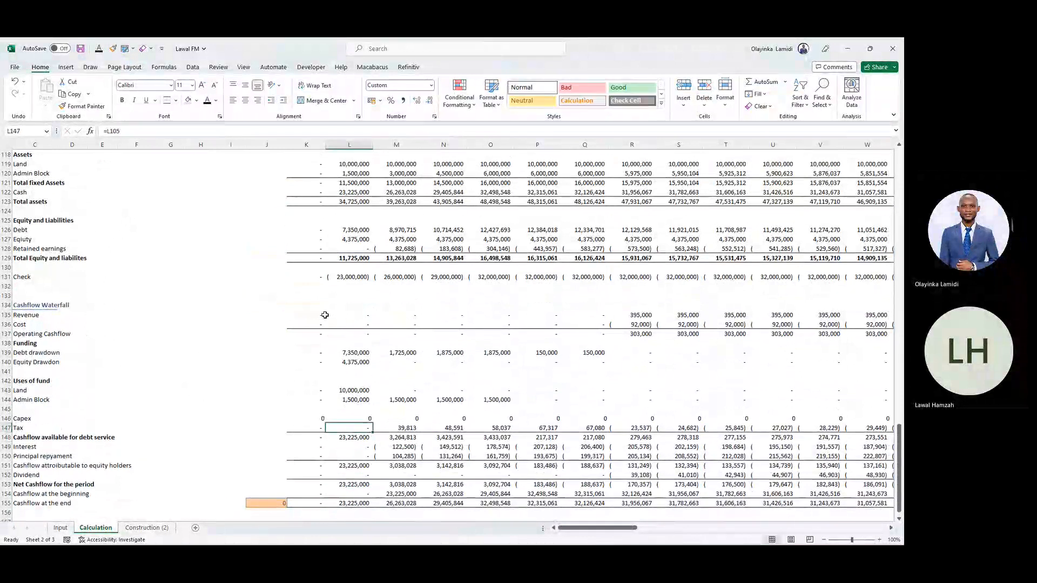
- Make the first-period uses of fund negative by setting Land in K143 to =-K11 and Admin Block in K144 to =-K12
key("Up")
key("Up")
key("Up")
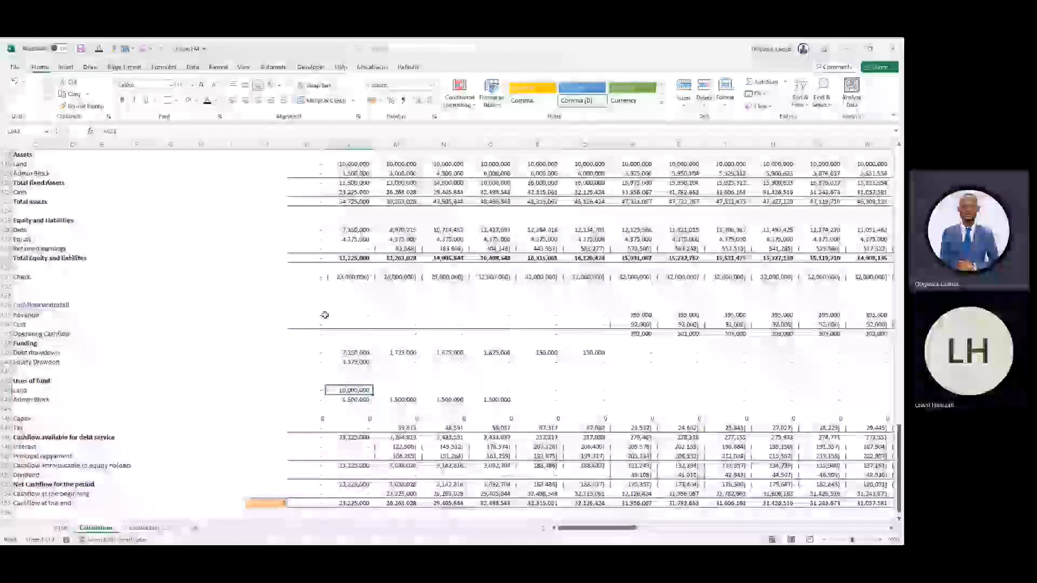
key("Left")
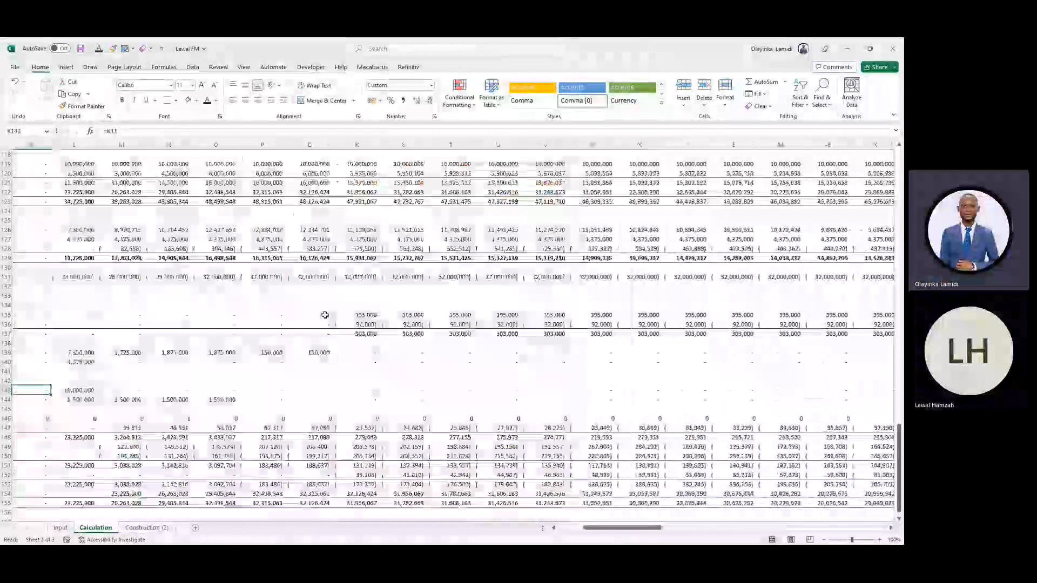
key("ctrl+Left")
key("ctrl+Right")
key("F2")
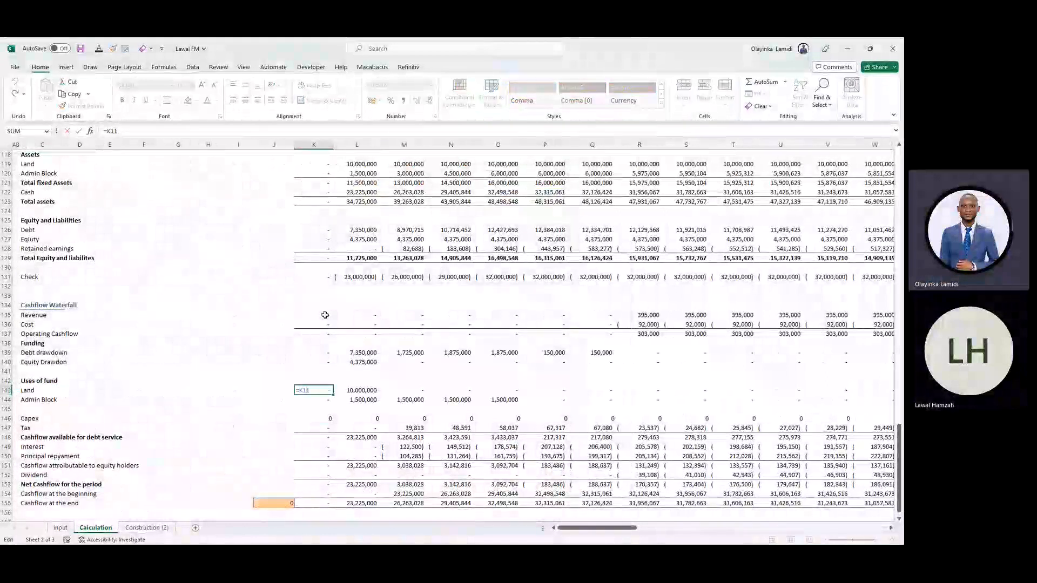
key("Return")
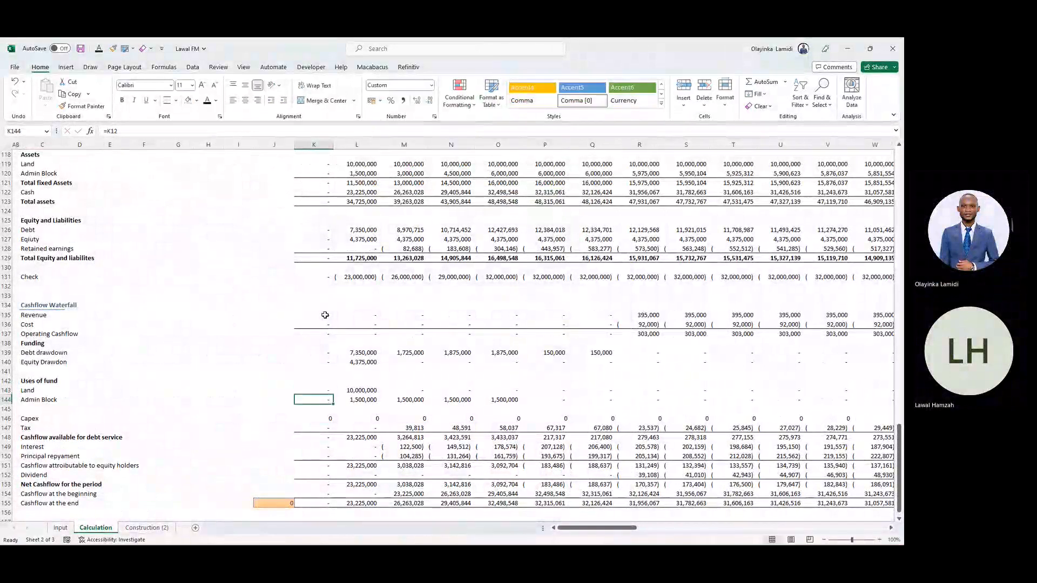
key("F2")
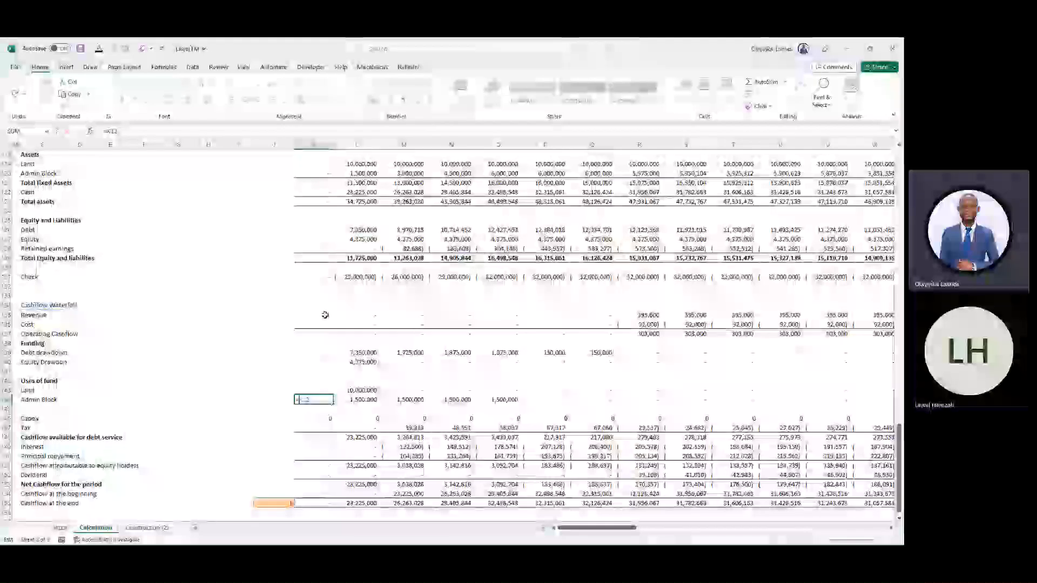
key("Escape")
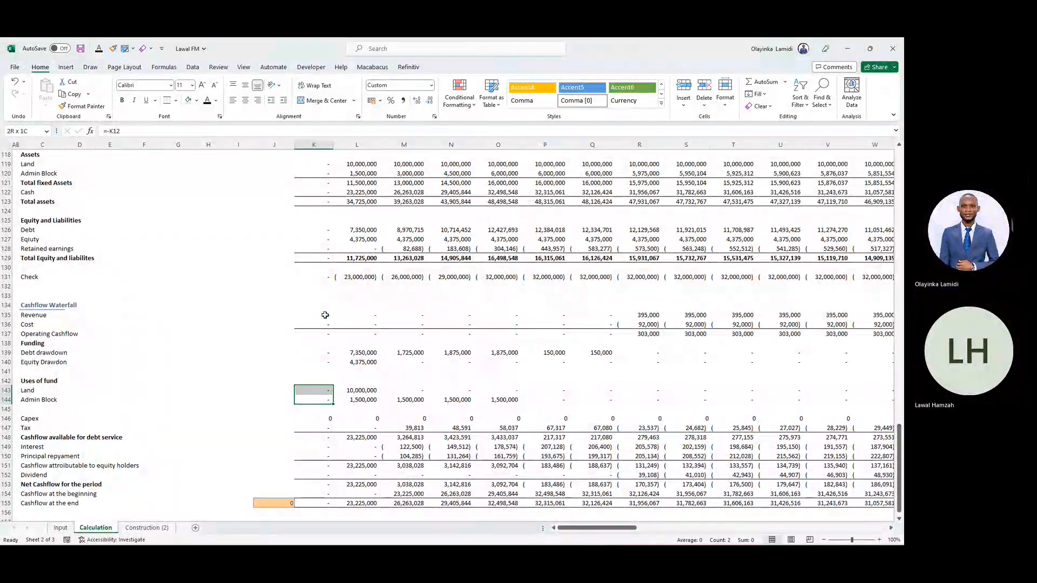
- Fill the negated Land and Admin Block formulas from K143:K144 across all periods of rows 143 and 144
key("ctrl+shift+Right")
key("ctrl+r")
key("Left")
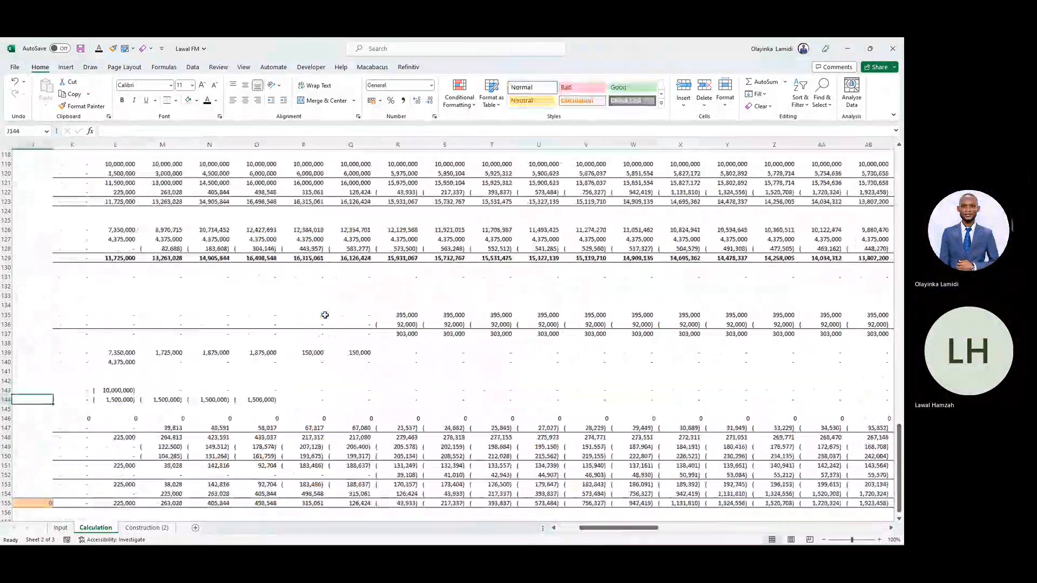
key("Home")
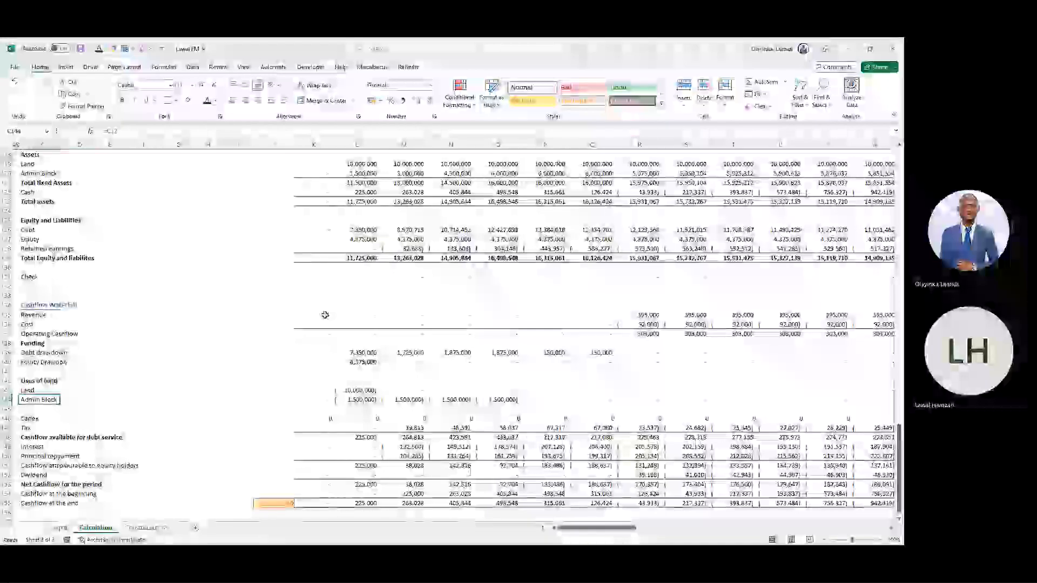
- Examine the waterfall lines and the balance sheet Check row through the last period, including the Check formula in BY131
key("Right")
key("Right")
key("Right")
key("Right")
key("Right")
key("Right")
key("Right")
key("Right")
key("Right")
key("Right")
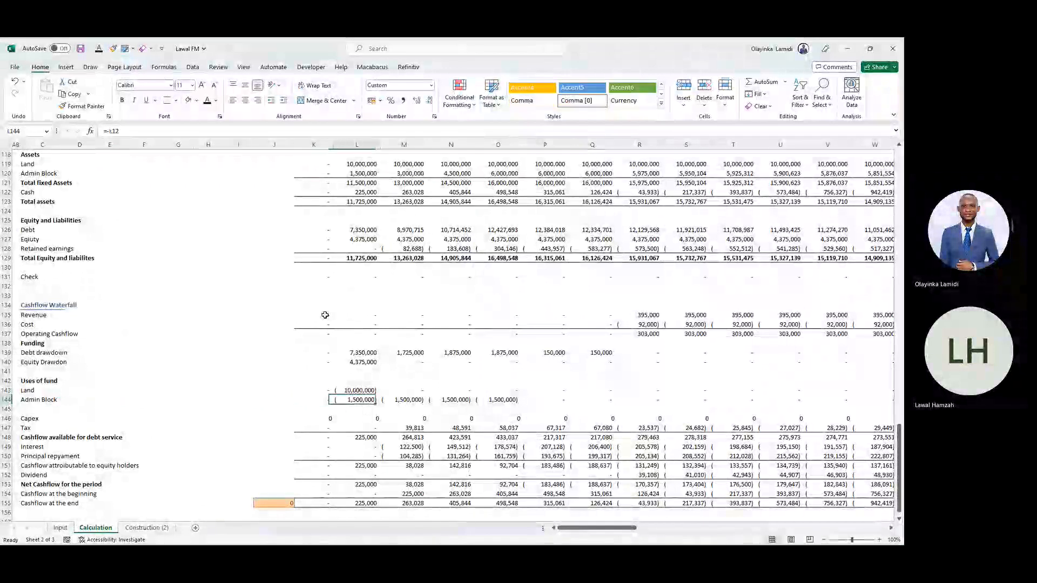
key("Up")
key("Up")
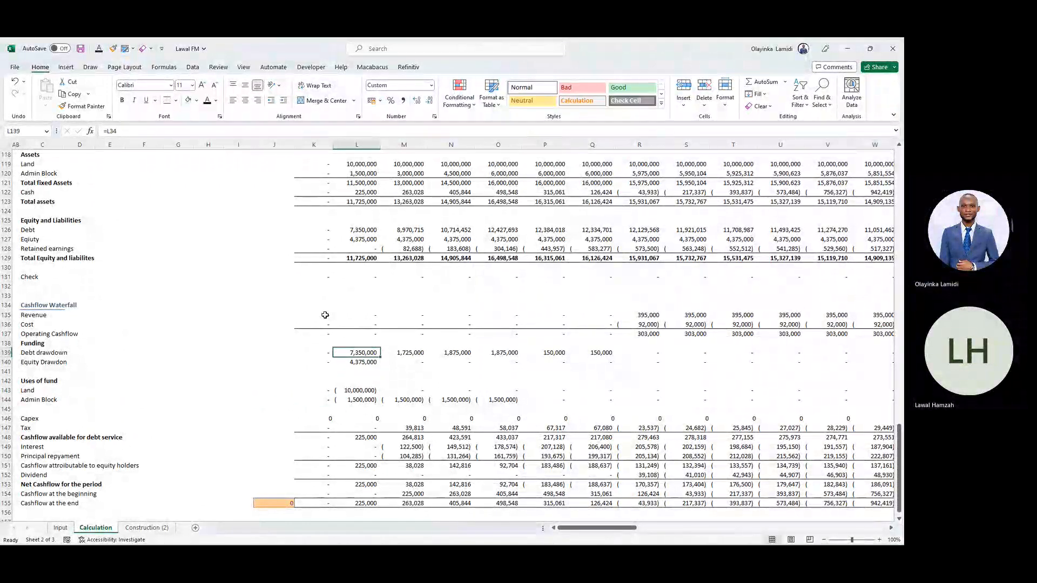
key("ctrl+Right")
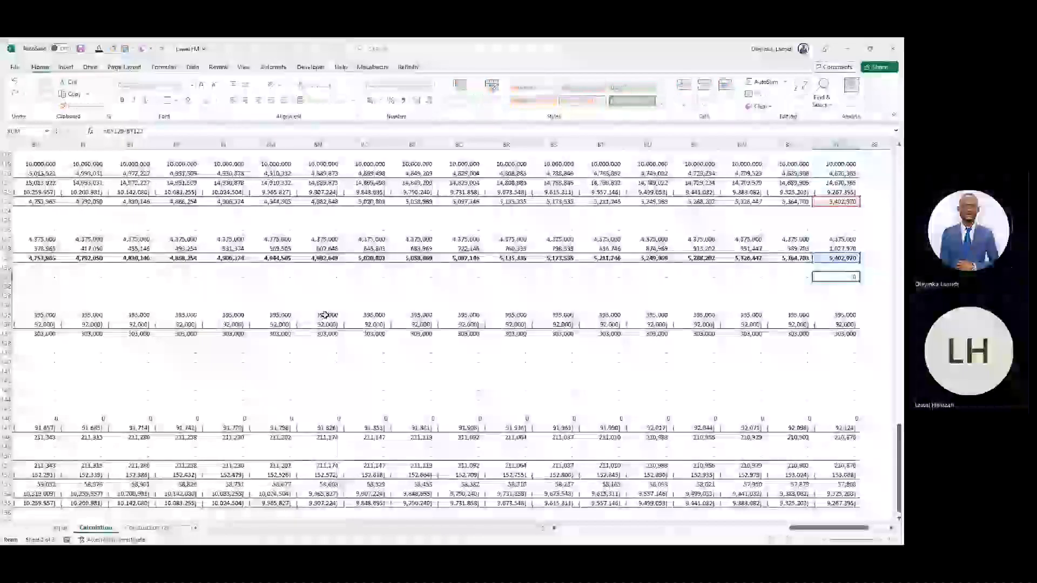
- Apply the Good cell style to the balance sheet Check row across all periods, K131:BY131
key("Left")
key("shift+Right")
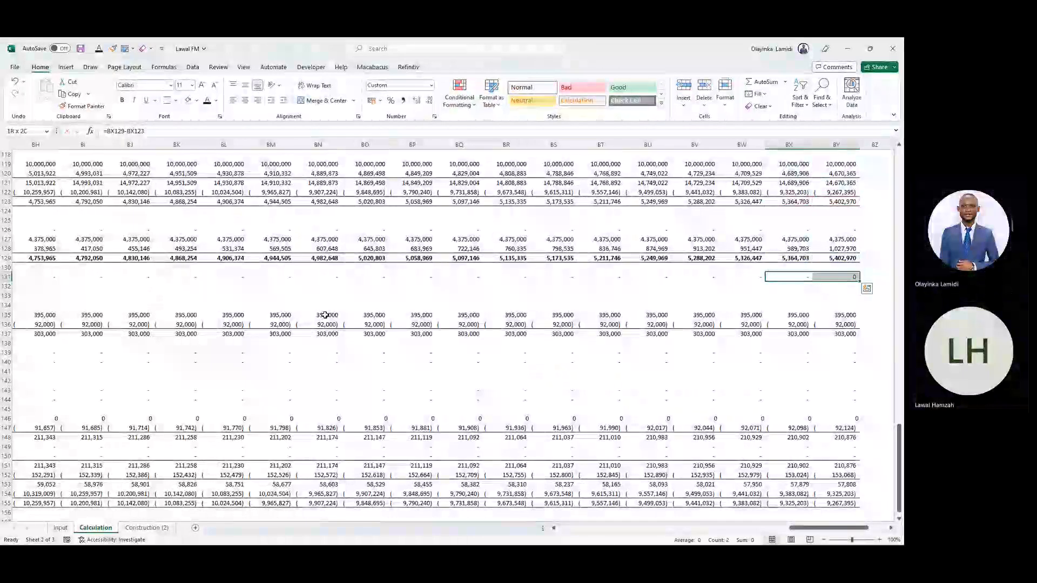
key("Home")
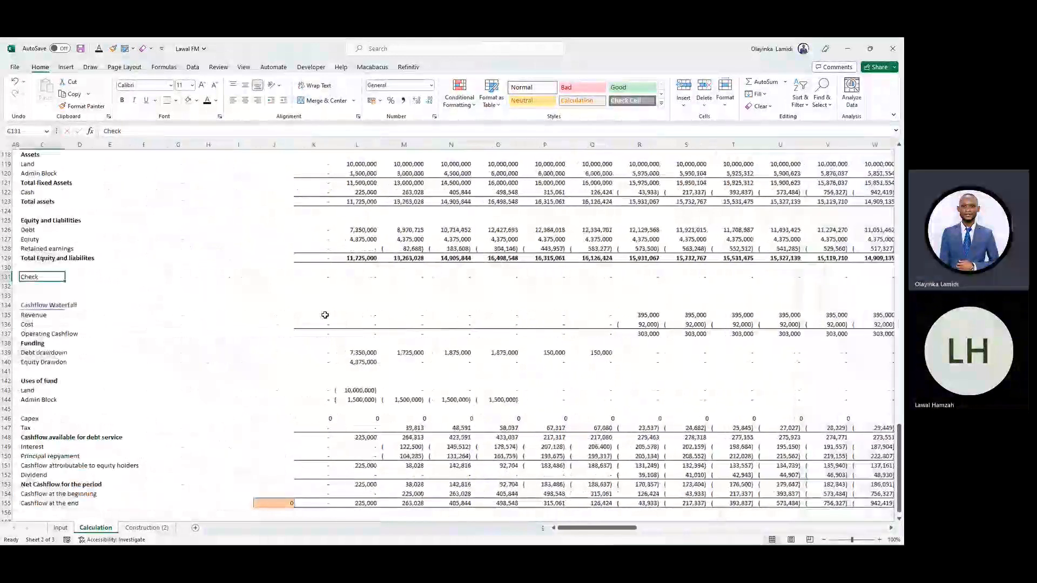
key("ctrl+Right")
key("Right")
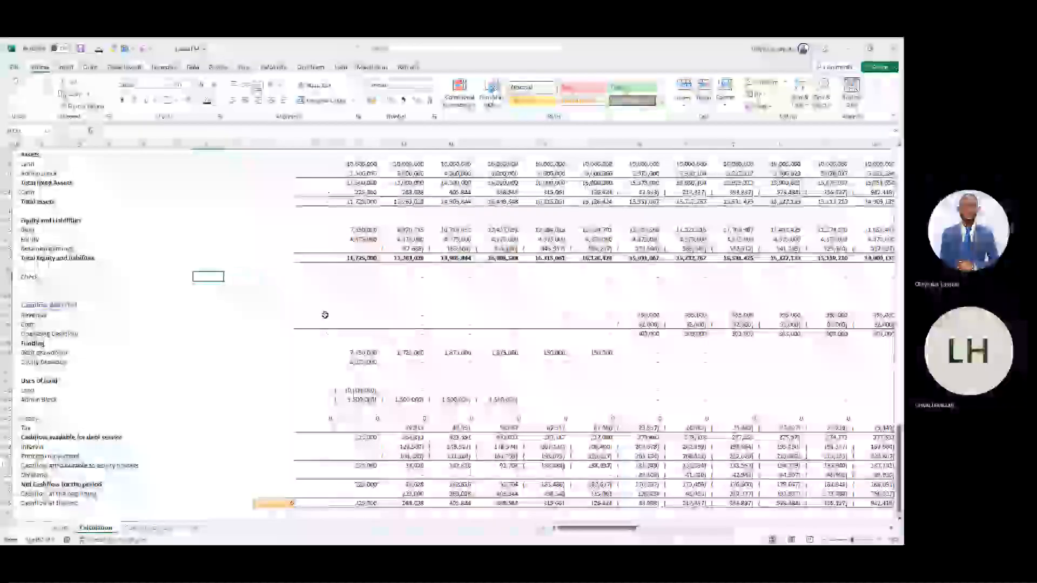
key("Right")
key("Down")
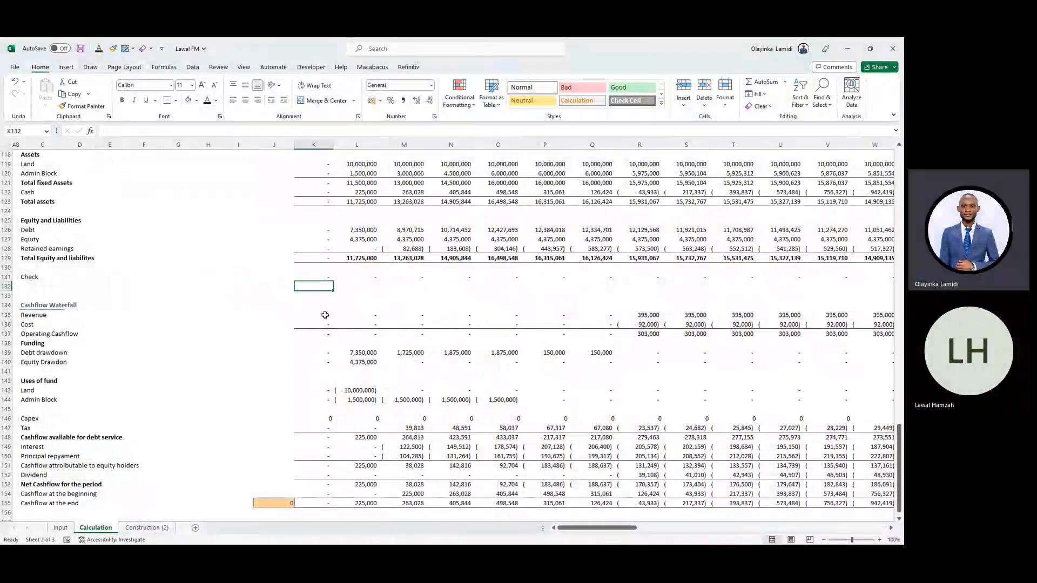
key("ctrl+shift+Right")
key("alt")
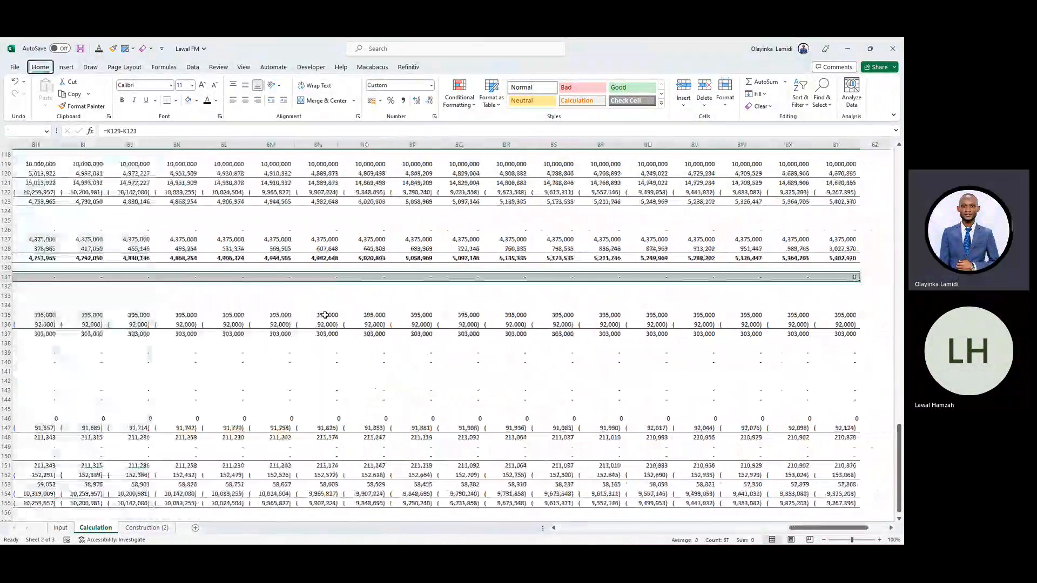
key("h")
key("j")
left_click(581, 99)
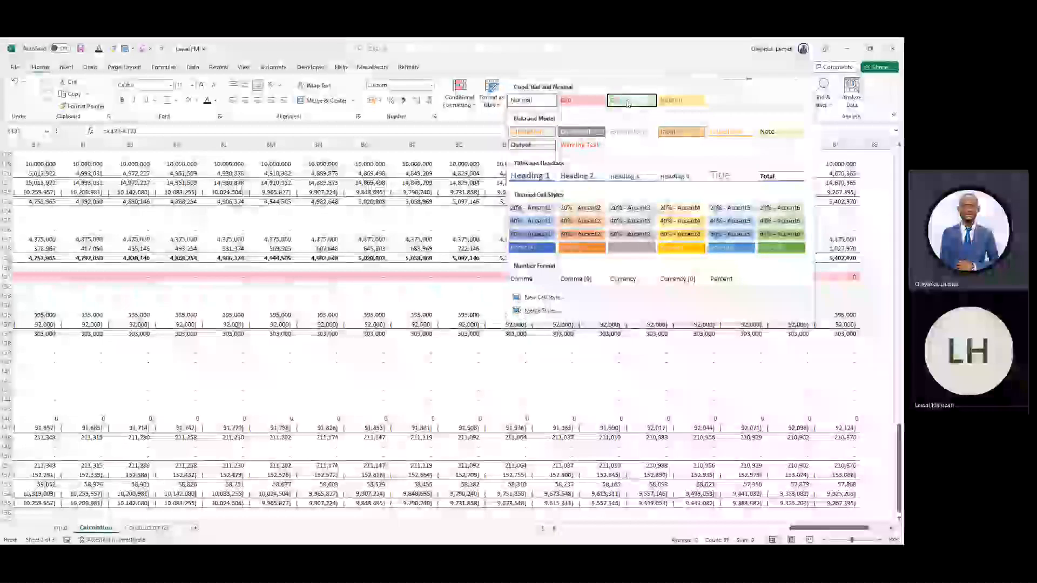
key("Left")
key("Right")
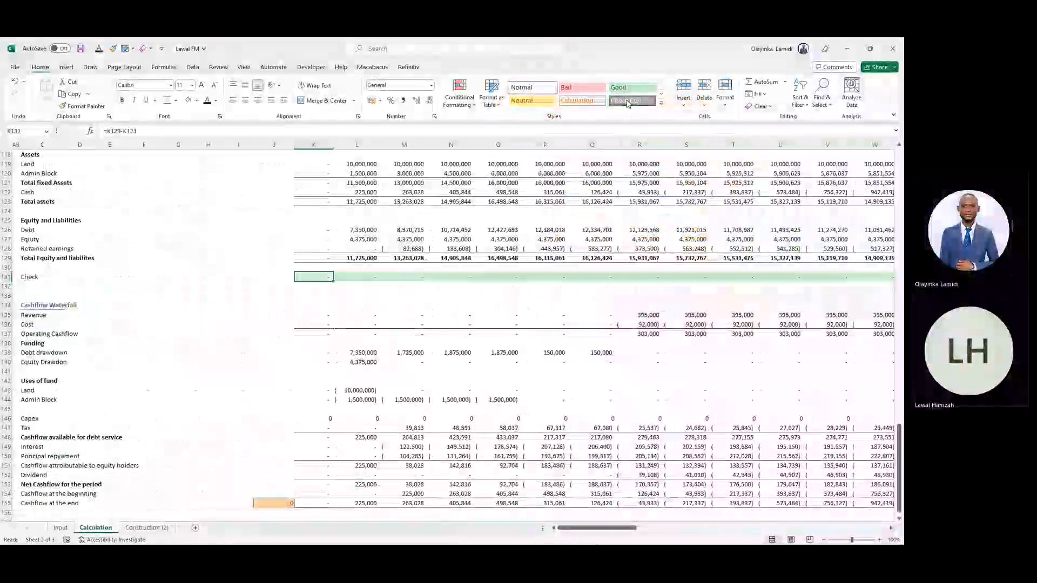
- Examine the Check formulas comparing total equity and liabilities with total assets in K131, L131 and M131
key("F2")
key("Tab")
key("F2")
key("Escape")
key("Left")
key("Left")
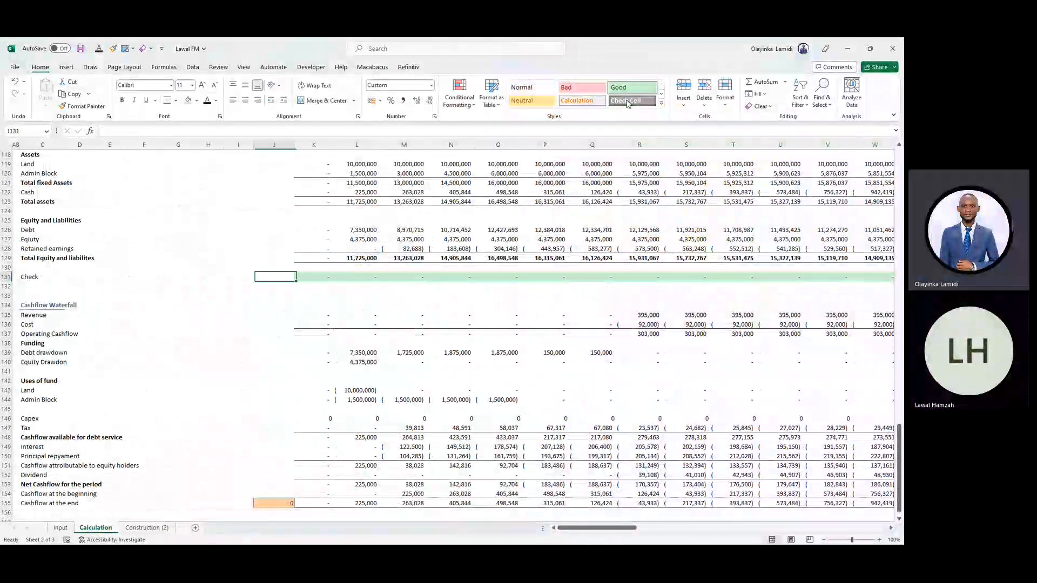
key("Right")
key("F2")
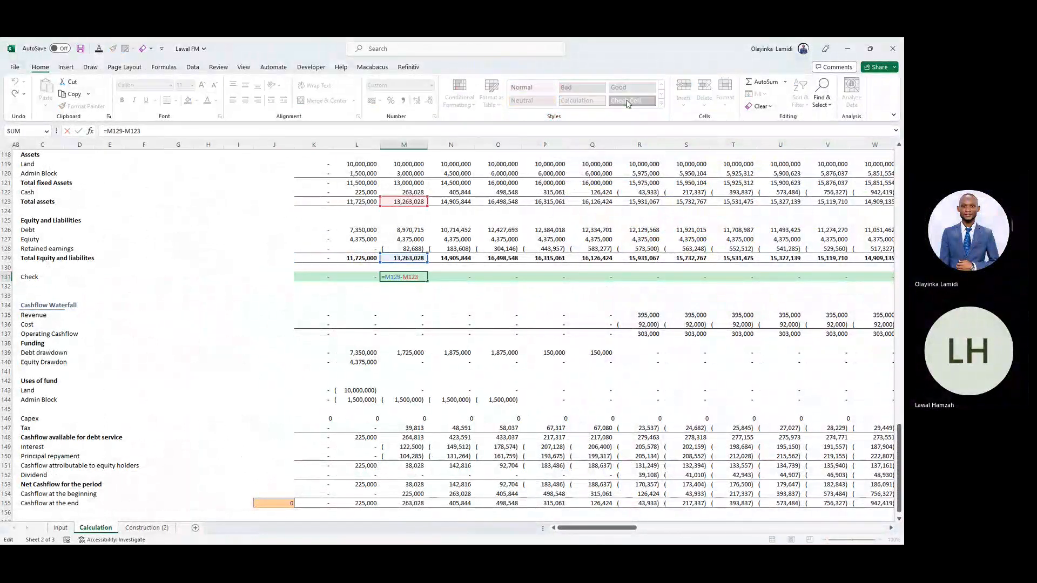
key("Escape")
key("Left")
key("Left")
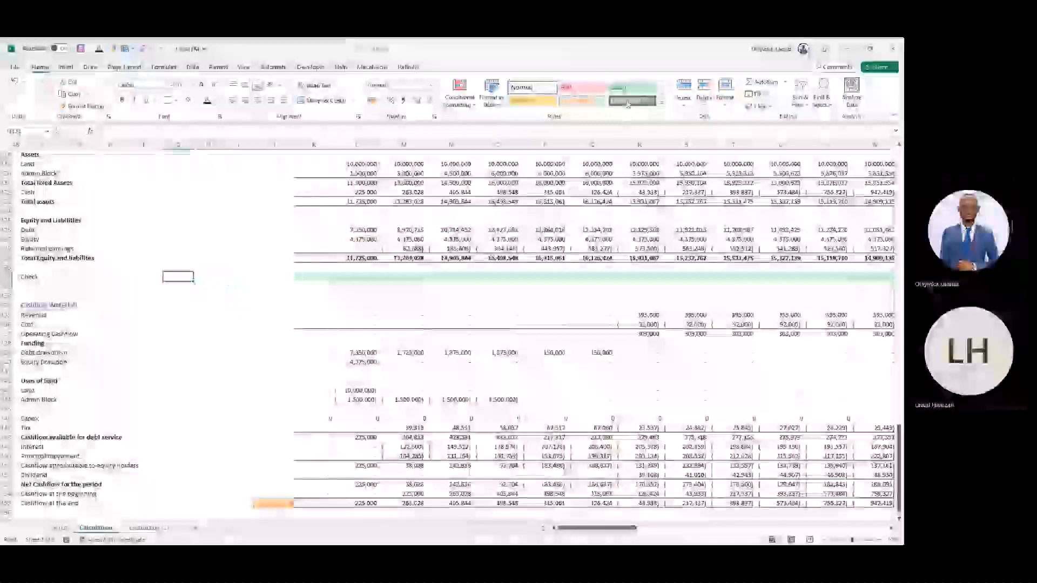
key("Right")
key("Right")
key("Right")
key("Right")
key("F2")
key("Tab")
key("F2")
key("Escape")
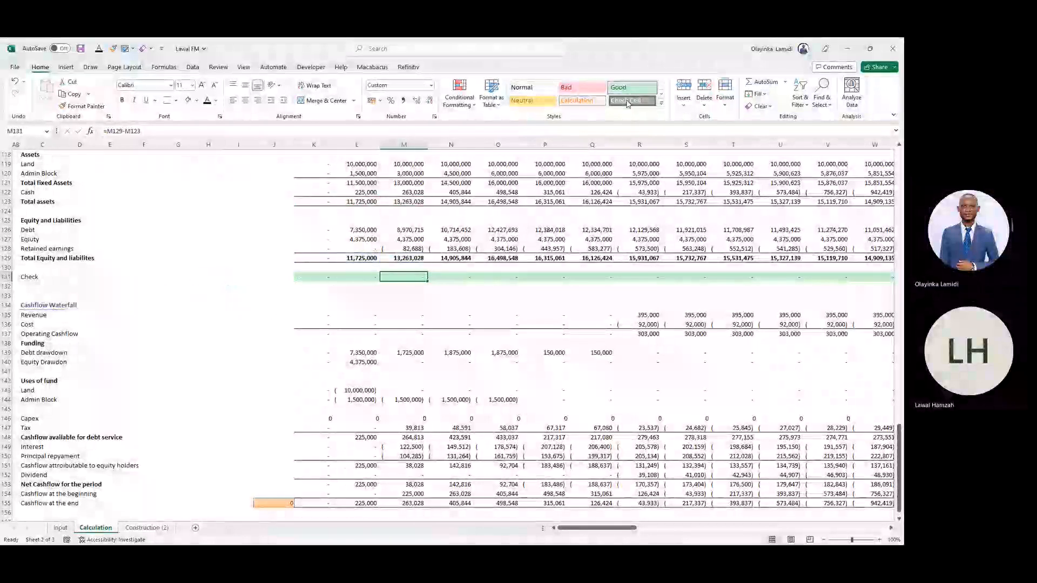
- Add a logical balance test in K132, below the Check row, with the formula =K129=K123
key("Left")
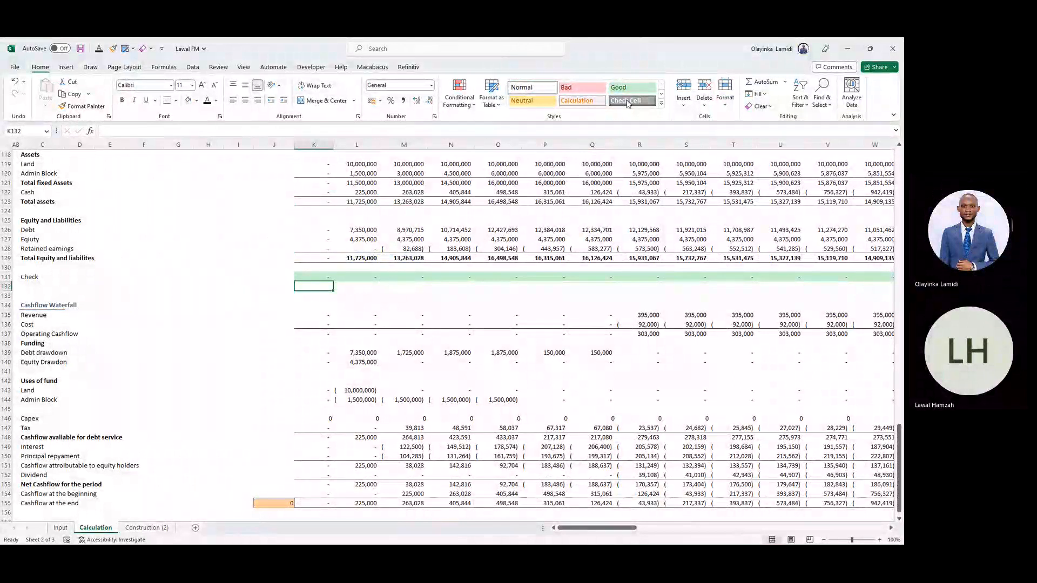
key("F2")
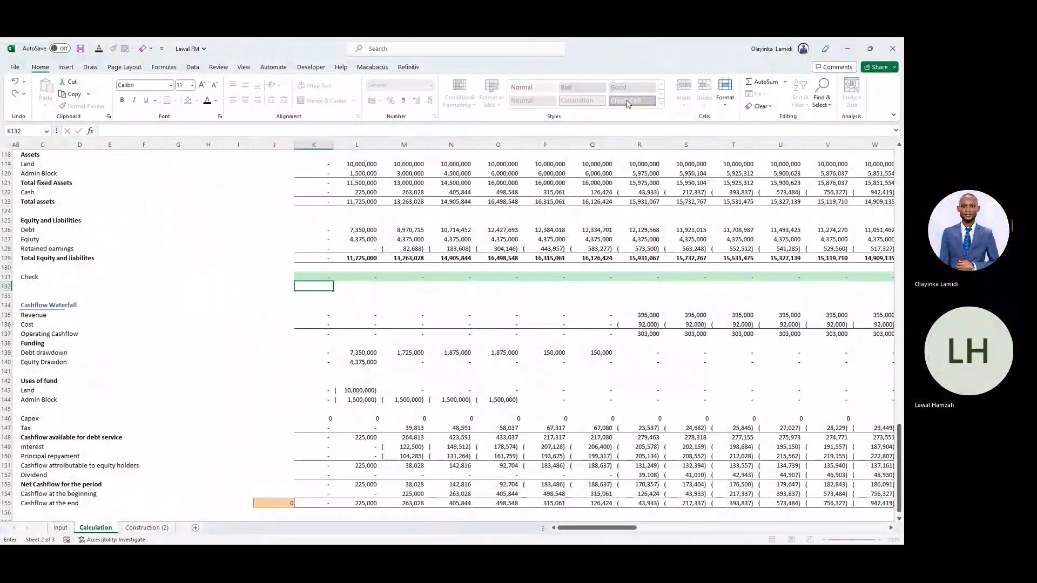
type("=")
key("Right")
key("Left")
key("Left")
key("Left")
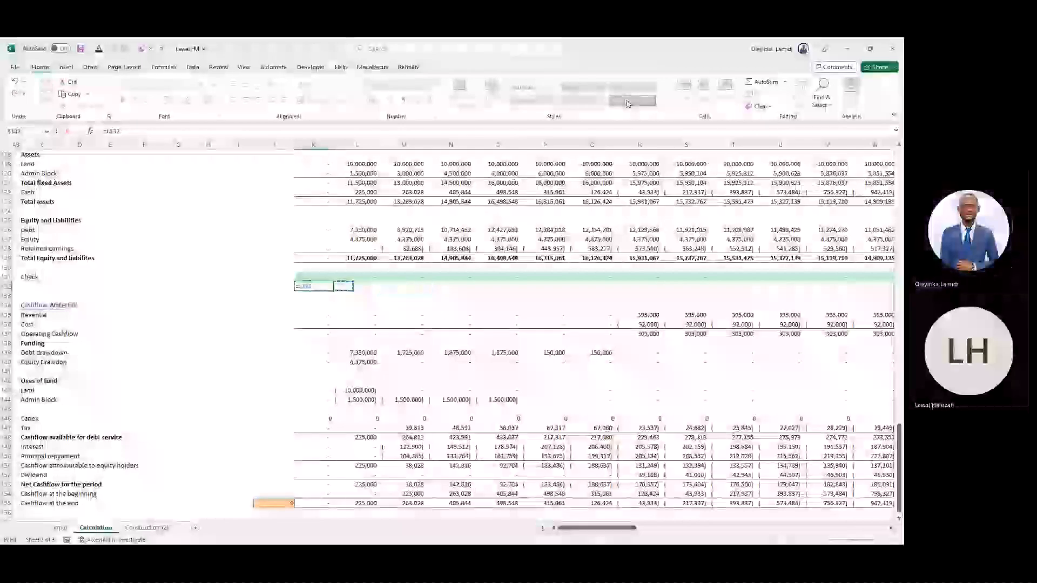
key("Up")
key("Up")
key("Up")
type("=")
key("Up")
key("Up")
key("Up")
key("Up")
key("Up")
key("Up")
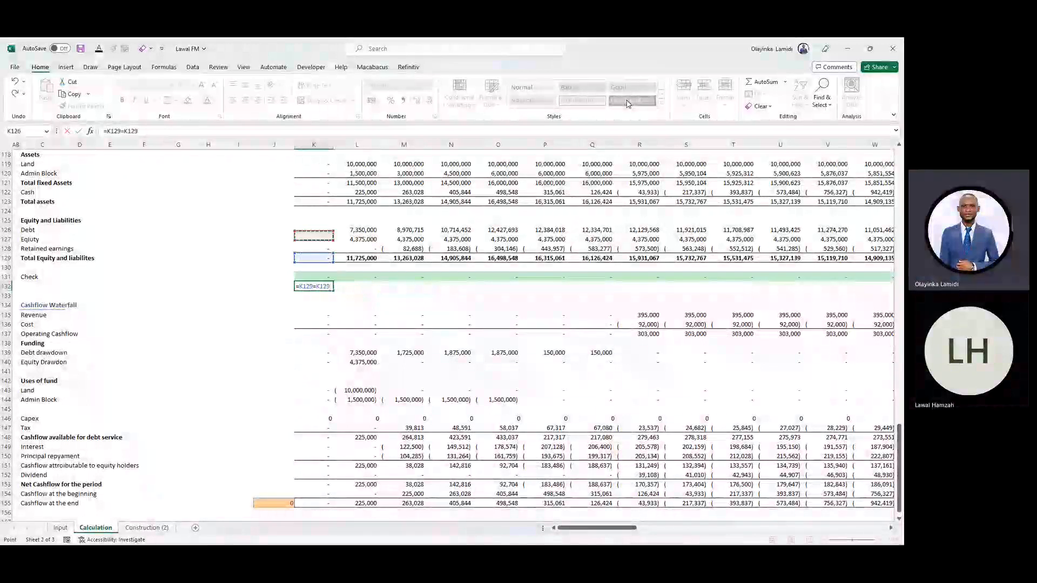
key("Return")
key("Up")
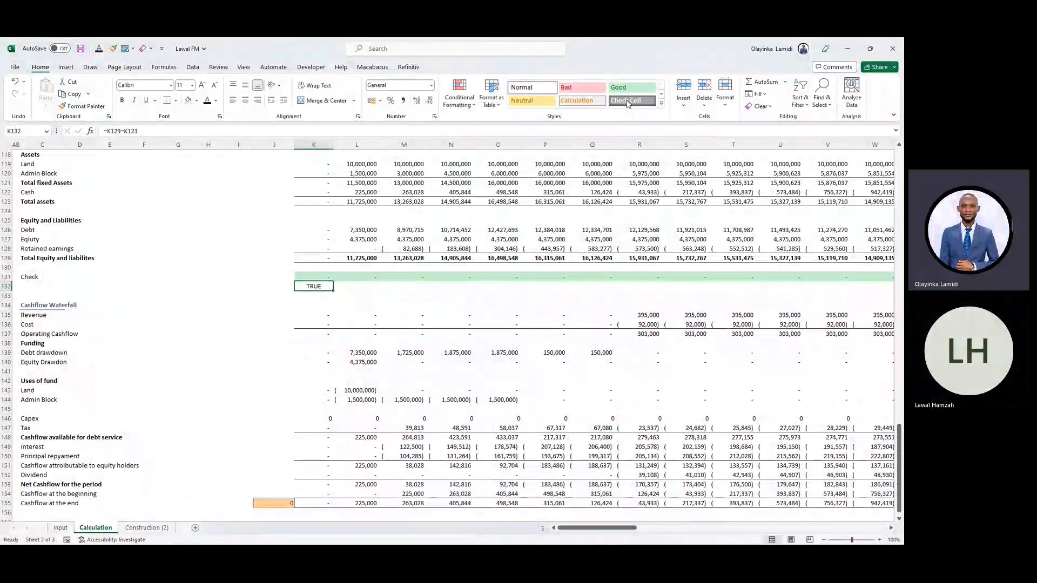
- Fill the logical balance test from K132 across all periods through BY132
key("ctrl+shift+Right")
key("shift+Left")
key("shift+Left")
key("shift+Left")
key("shift+Left")
key("shift+Left")
key("shift+Left")
key("shift+Left")
key("shift+Left")
key("shift+Left")
key("shift+Right")
key("shift+Right")
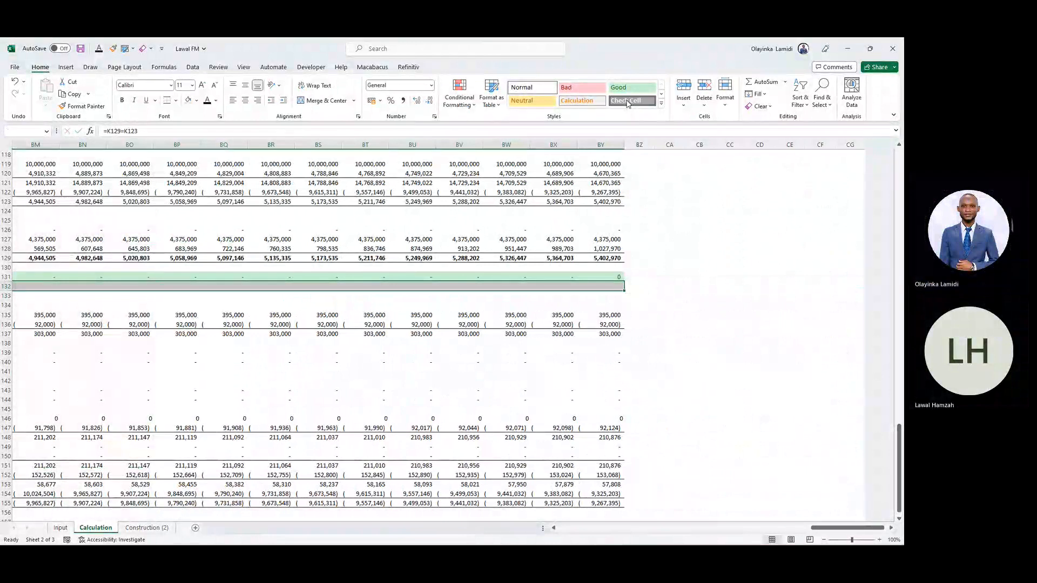
key("ctrl+r")
key("ctrl+Left")
key("ctrl+Right")
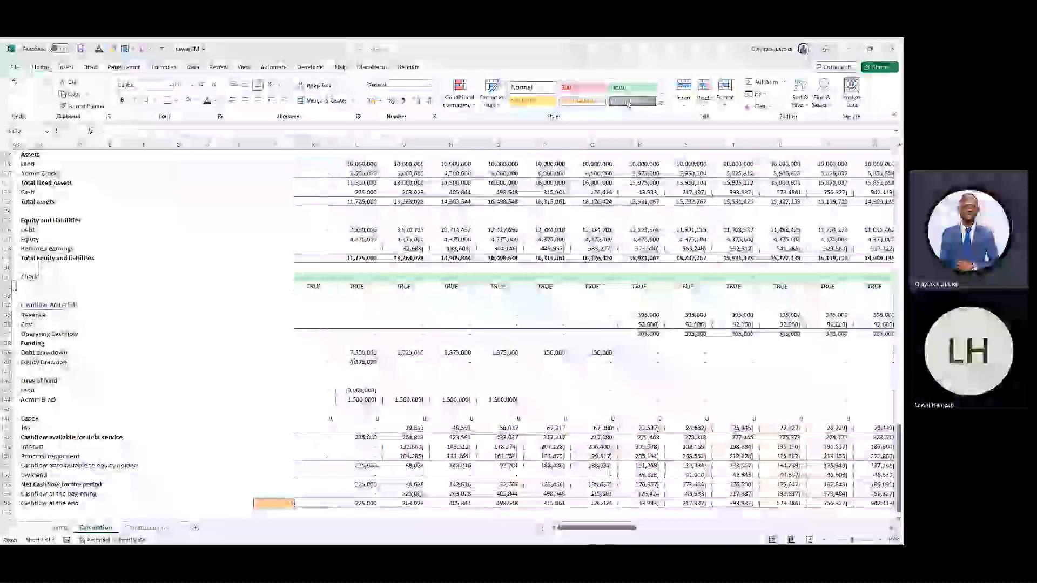